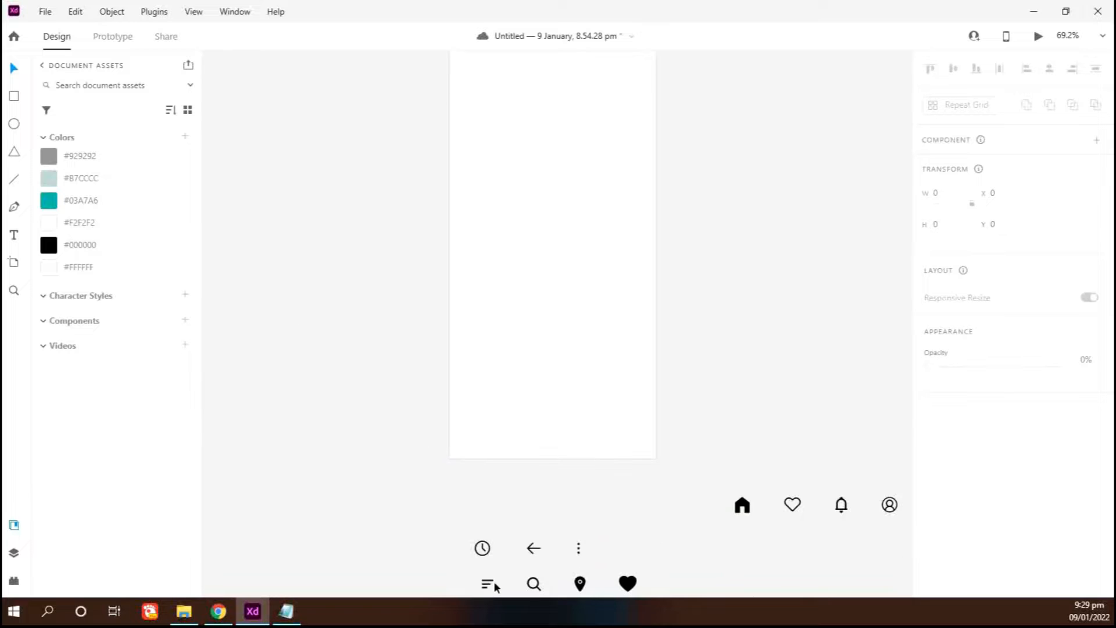
# - Place the menu icon at the artboard's upper left and draw a 39 px circle at its upper right, aligning their vertical middles
pyautogui.moveTo(489, 587); pyautogui.dragTo(471, 165)
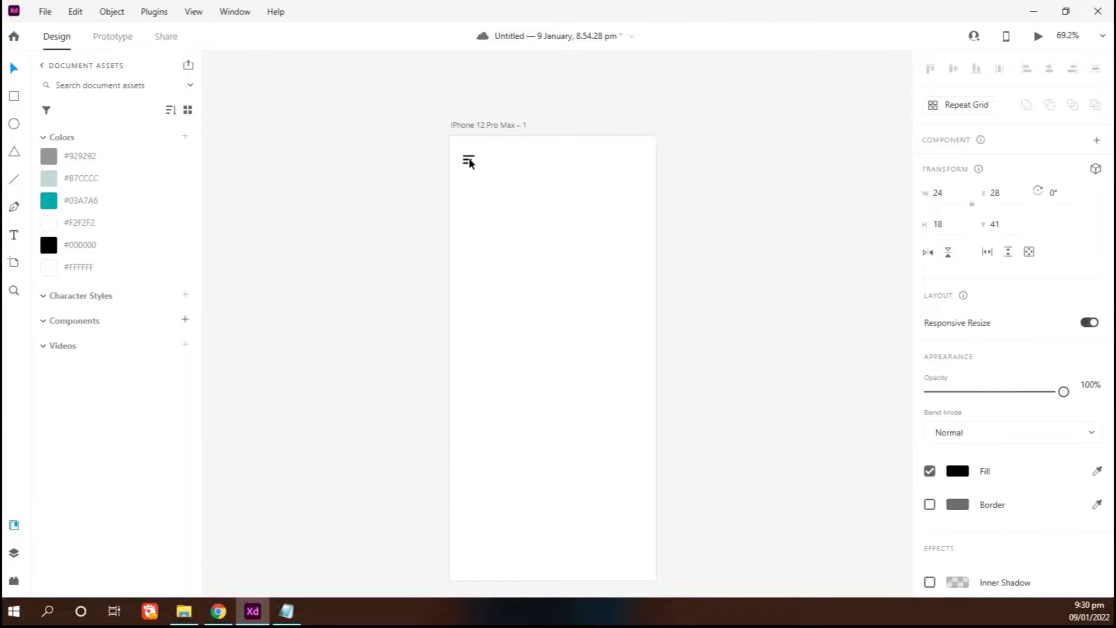
pyautogui.scroll(4, 474, 164)
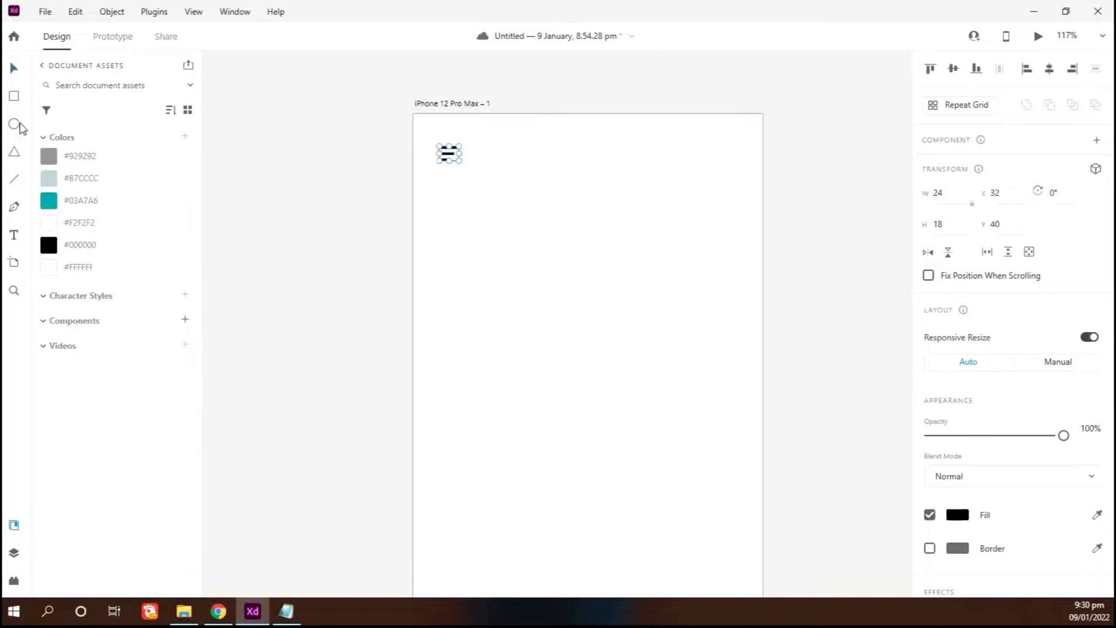
pyautogui.moveTo(694, 150)
pyautogui.mouseDown()
pyautogui.moveTo(722, 179)
pyautogui.moveTo(717, 162)
pyautogui.mouseUp()
pyautogui.keyDown('shift'); pyautogui.click(453, 158); pyautogui.keyUp('shift')
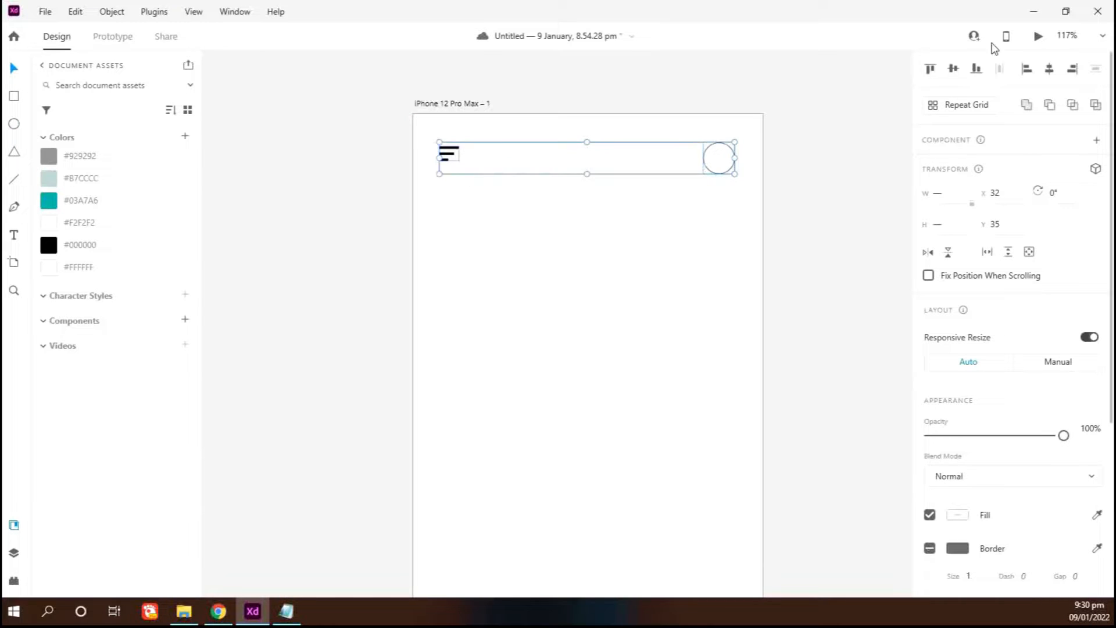
pyautogui.click(953, 69)
# - Fill the circle with a portrait photo from the UI Faces plugin's RandomUser.me source and remove its border
pyautogui.click(707, 177)
pyautogui.click(713, 165)
pyautogui.click(14, 580)
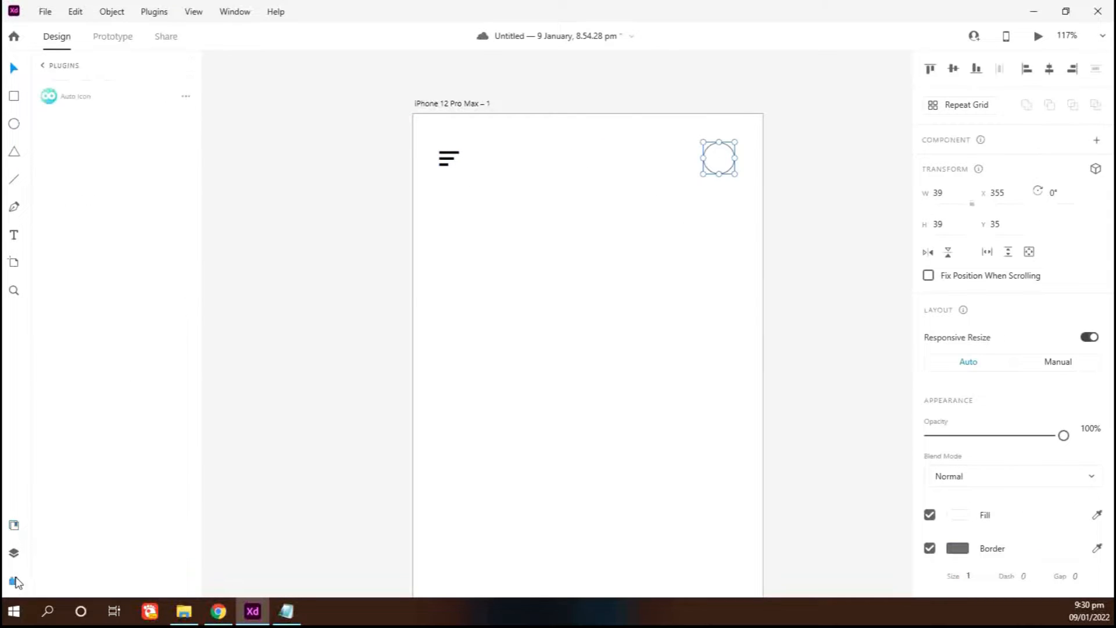
pyautogui.click(43, 66)
pyautogui.click(93, 285)
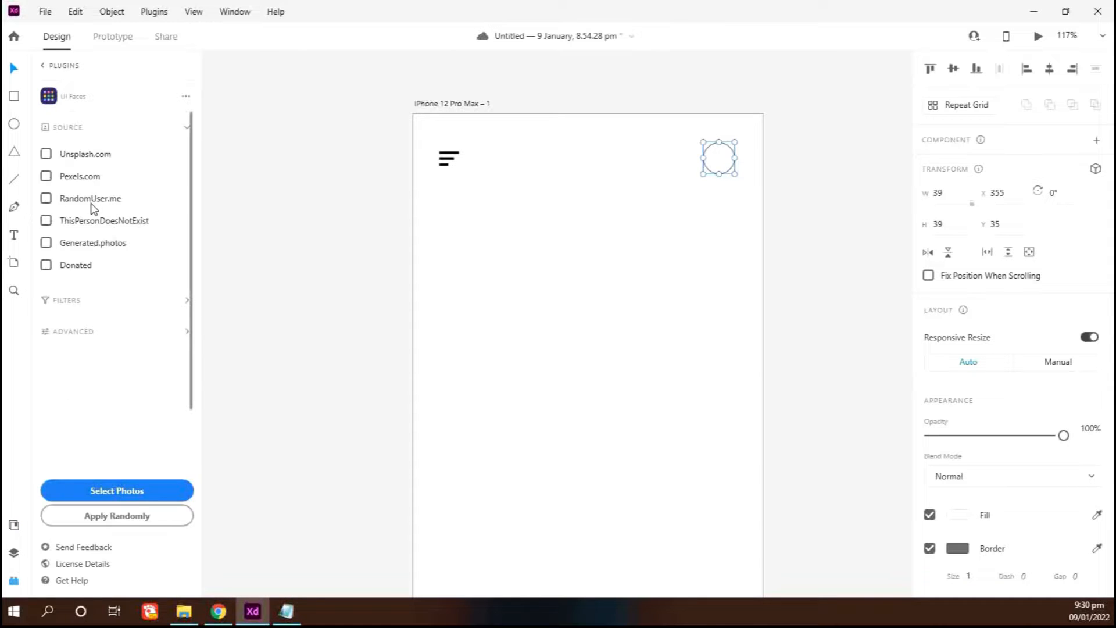
pyautogui.click(141, 488)
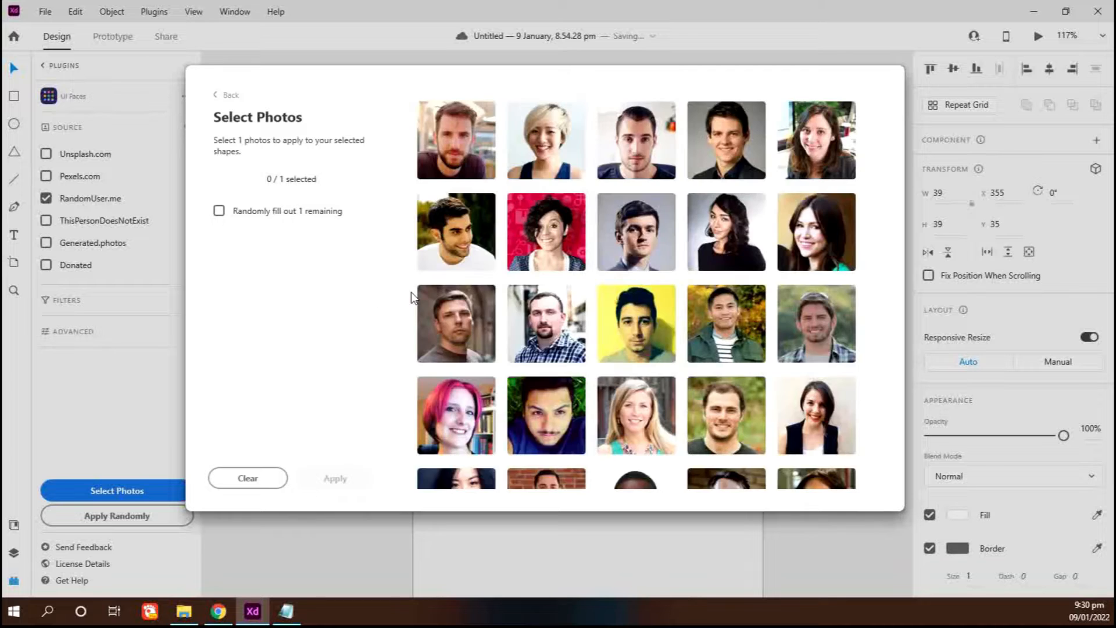
pyautogui.scroll(-2, 667, 381)
pyautogui.scroll(2, 650, 238)
pyautogui.click(650, 238)
pyautogui.click(361, 477)
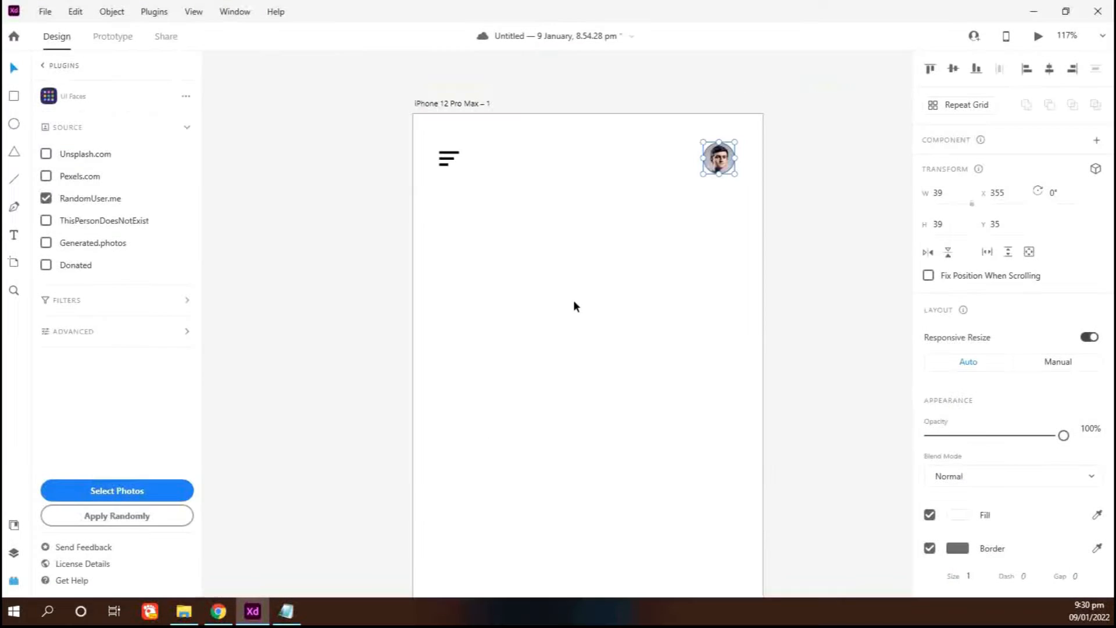
pyautogui.click(929, 548)
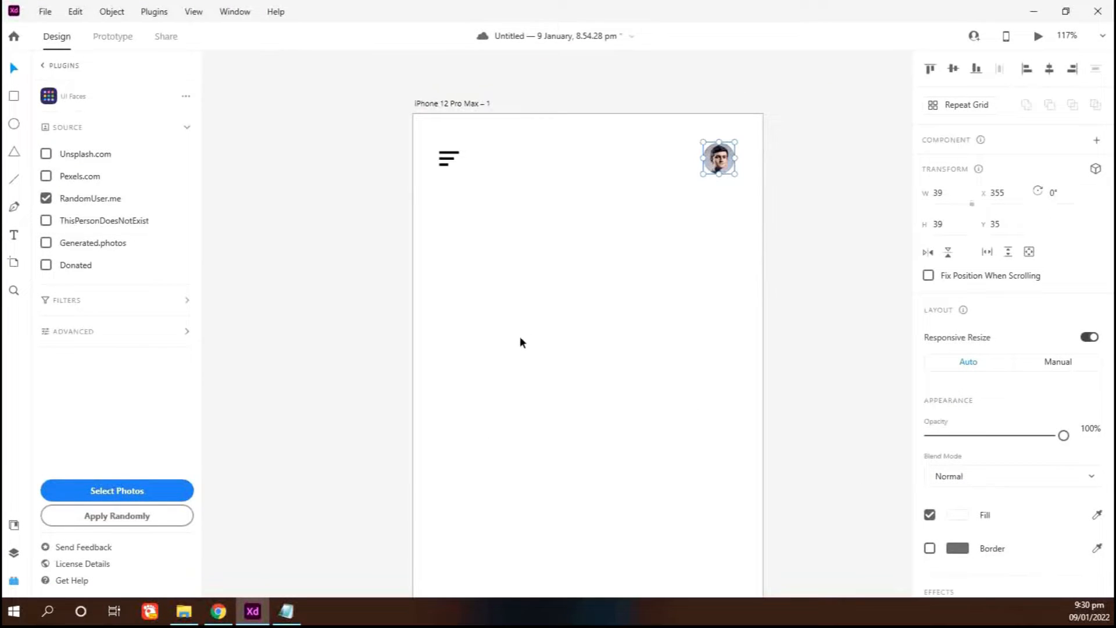
# - Add the two-line heading "Travel far enough, you meet yourself." below the menu icon
pyautogui.click(434, 199)
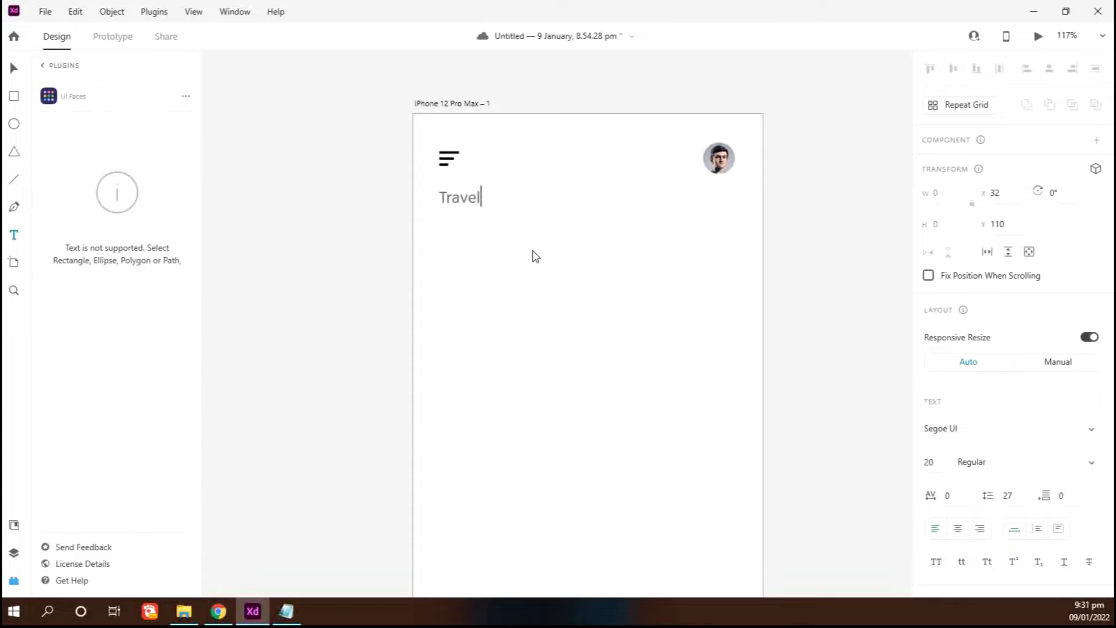
pyautogui.hotkey('alt', 'Tab')
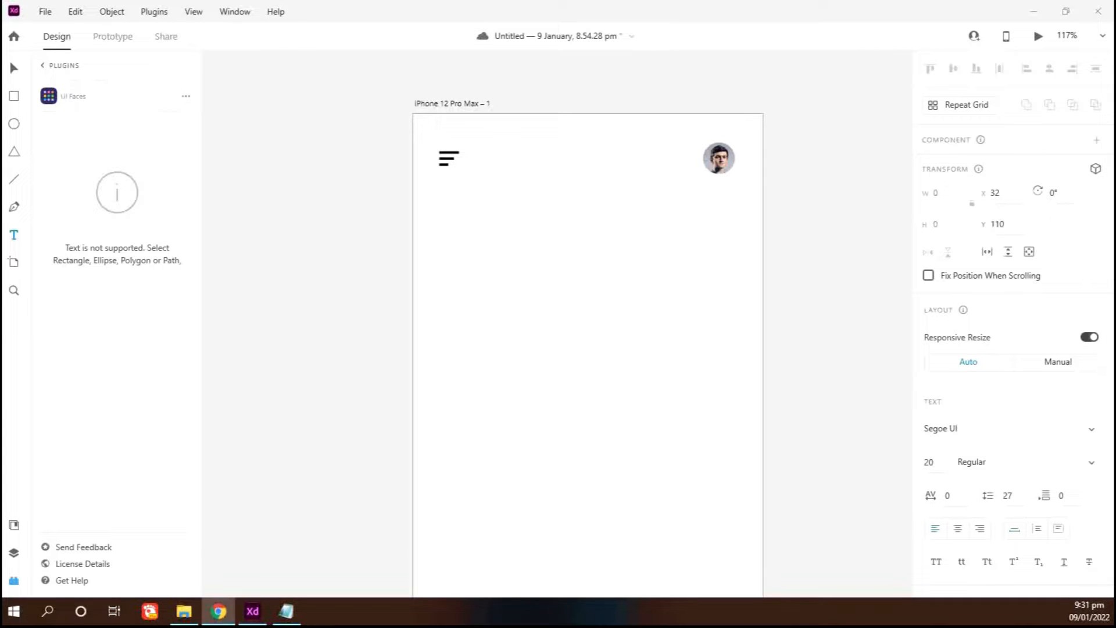
pyautogui.hotkey('alt', 'Tab')
pyautogui.write('T')
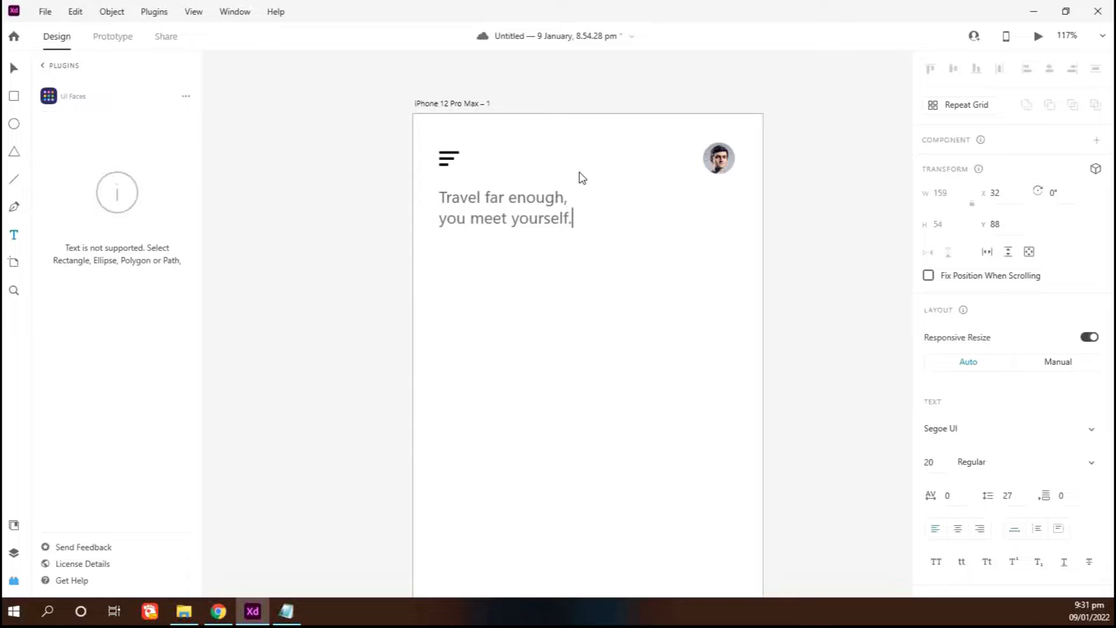
# - Set the heading's typeface to Roboto Bold
pyautogui.hotkey('ctrl', 'a')
pyautogui.click(987, 428)
pyautogui.write('Roboto')
pyautogui.press('Return')
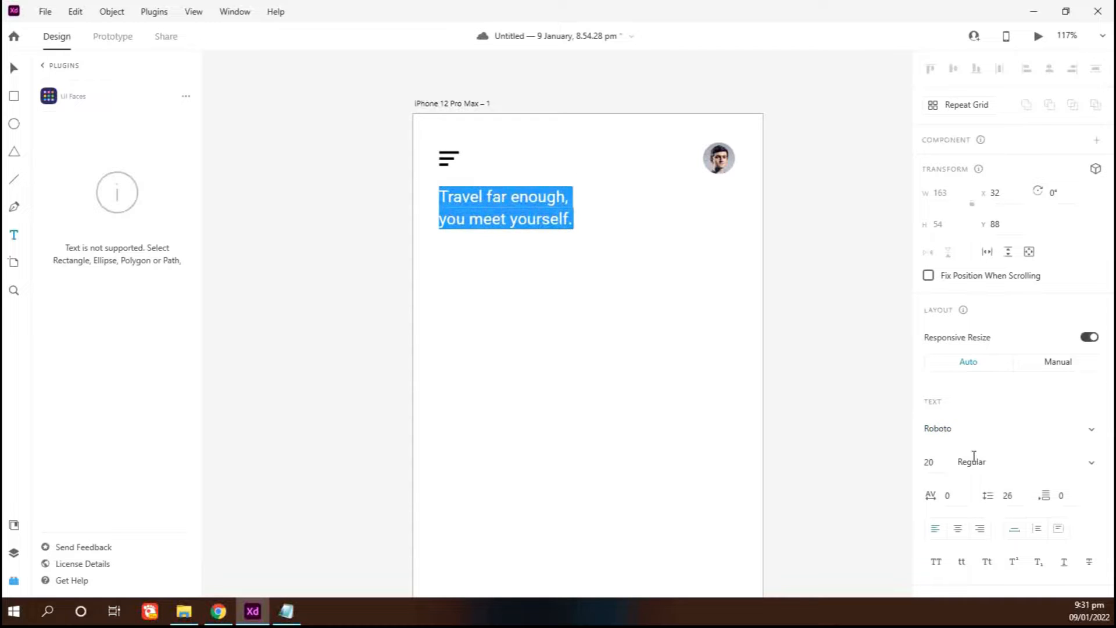
pyautogui.click(978, 461)
pyautogui.write('Bold')
pyautogui.press('Return')
# - Set the heading's font size to 29
pyautogui.click(933, 460)
pyautogui.press('Up')
pyautogui.press('Up')
pyautogui.press('Up')
pyautogui.press('Up')
pyautogui.press('Up')
pyautogui.press('Up')
pyautogui.press('Up')
pyautogui.press('Up')
pyautogui.press('Up')
pyautogui.press('Up')
pyautogui.press('Up')
pyautogui.press('Up')
pyautogui.press('Up')
pyautogui.press('Up')
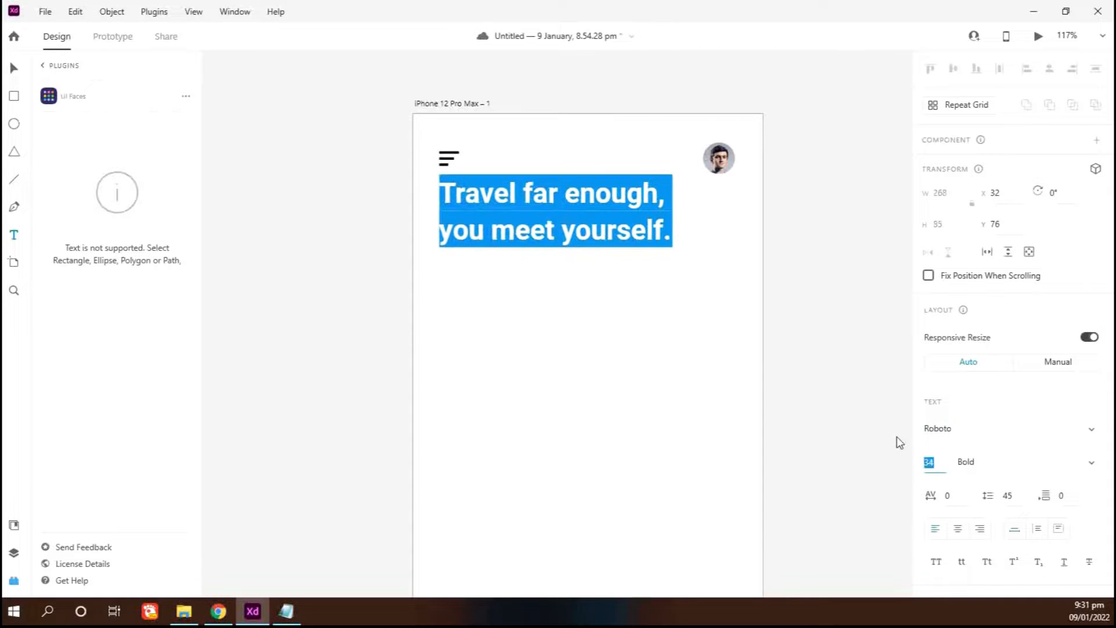
pyautogui.press('Down')
pyautogui.press('Down')
pyautogui.press('Down')
pyautogui.press('Down')
pyautogui.press('Down')
pyautogui.press('Escape')
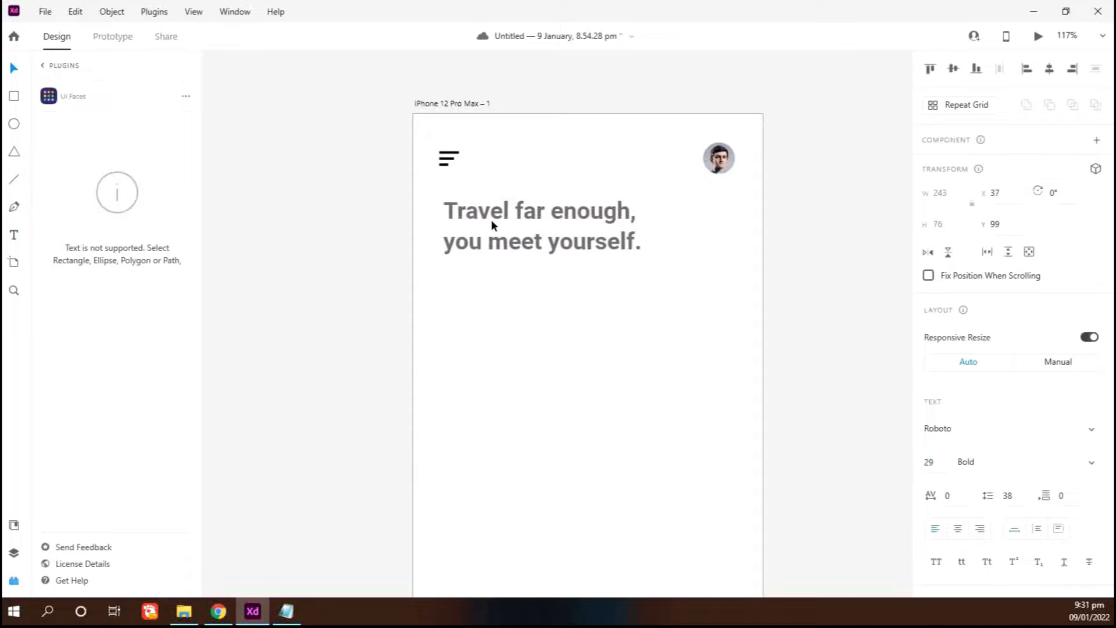
# - Set the heading's fill colour to black, #000000
pyautogui.scroll(-5, 1012, 349)
pyautogui.click(958, 443)
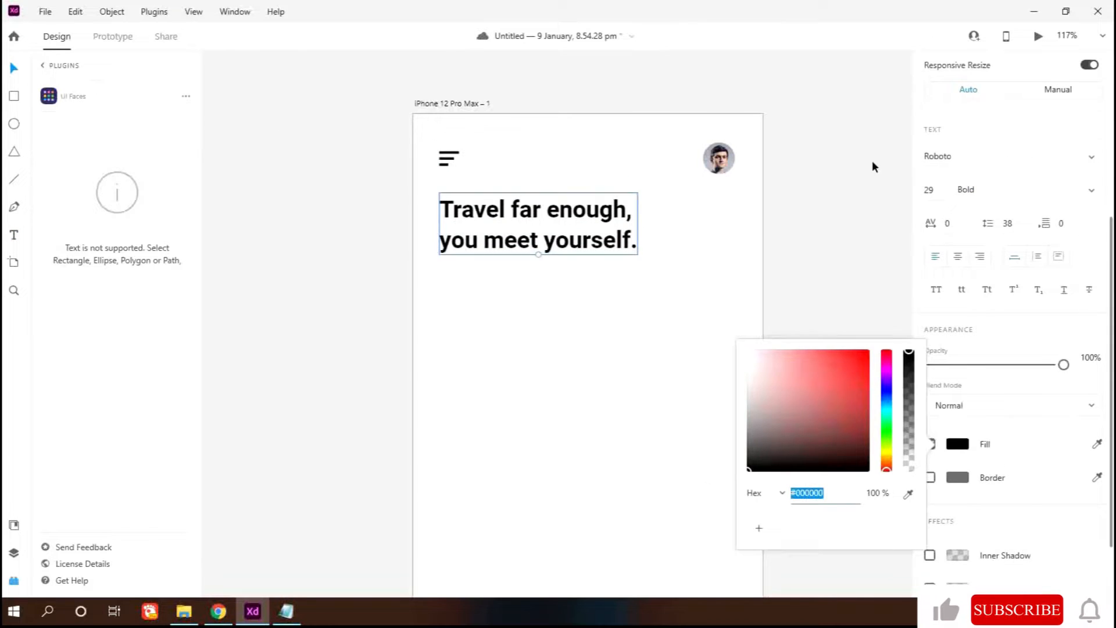
pyautogui.press('Escape')
pyautogui.scroll(5, 987, 342)
# - Tighten the heading's line spacing to 31 and move the heading down to Y 107
pyautogui.click(950, 496)
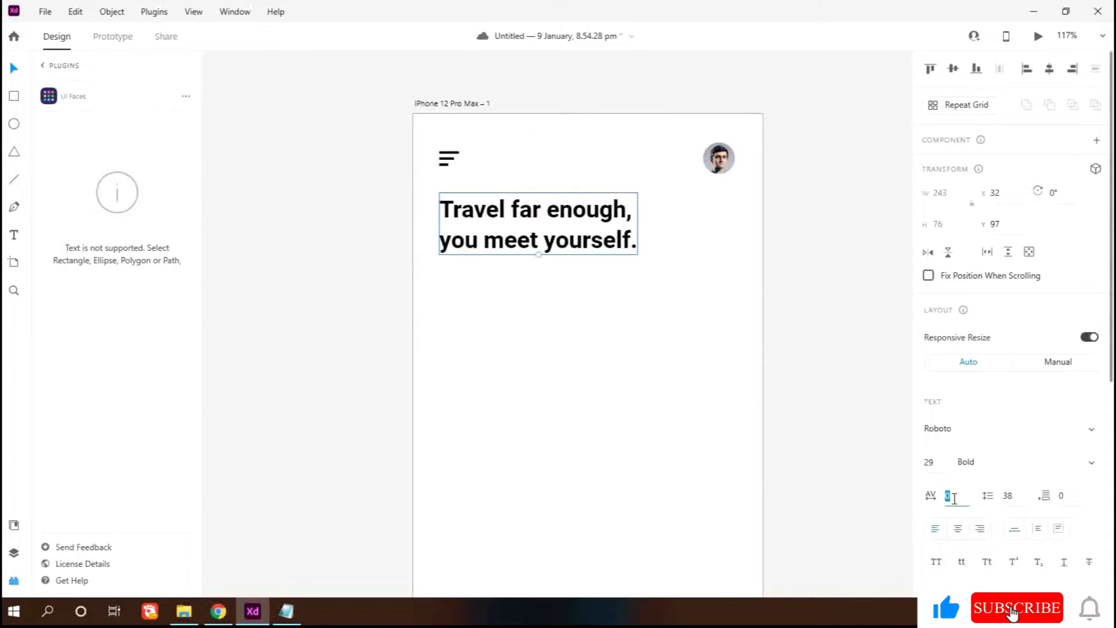
pyautogui.click(1010, 495)
pyautogui.press('Down')
pyautogui.press('Down')
pyautogui.press('Down')
pyautogui.press('Down')
pyautogui.press('Down')
pyautogui.press('Down')
pyautogui.press('Down')
pyautogui.click(24, 71)
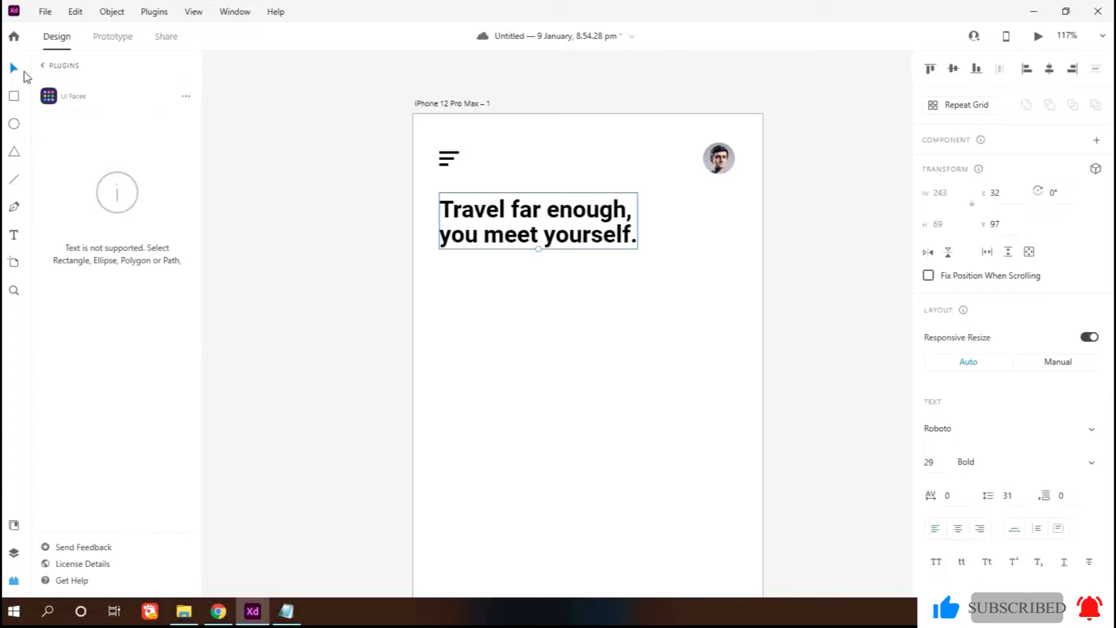
pyautogui.click(16, 525)
pyautogui.moveTo(556, 212); pyautogui.dragTo(558, 220)
pyautogui.scroll(-1, 519, 357)
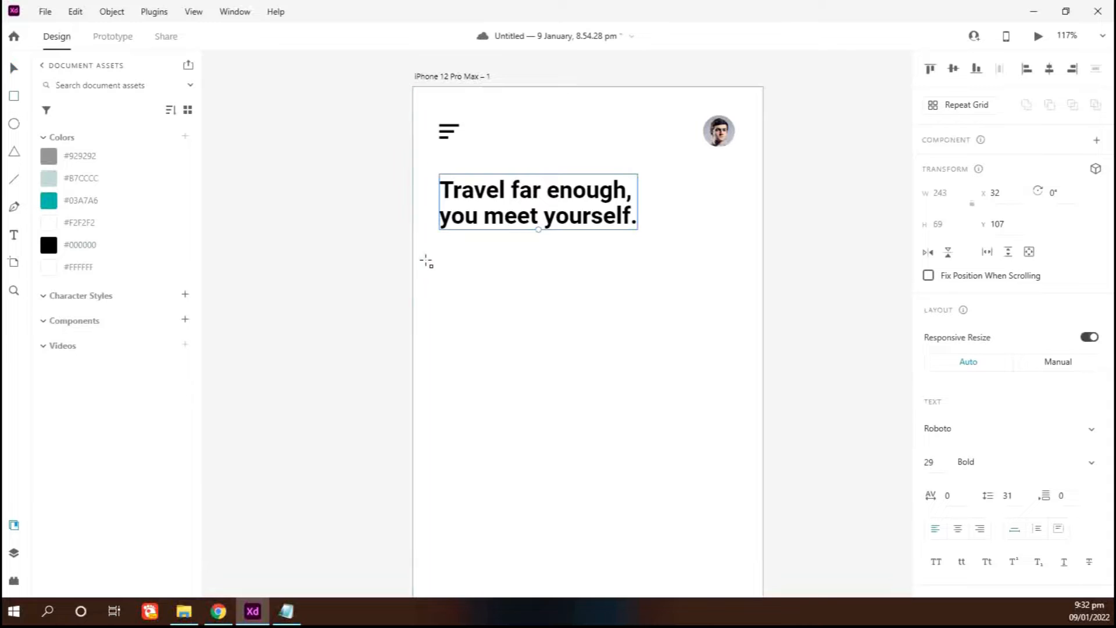
# - Draw a rectangle about 362 by 65 px below the heading, filled with #FFFFFF and without a border
pyautogui.moveTo(440, 251); pyautogui.dragTo(734, 304)
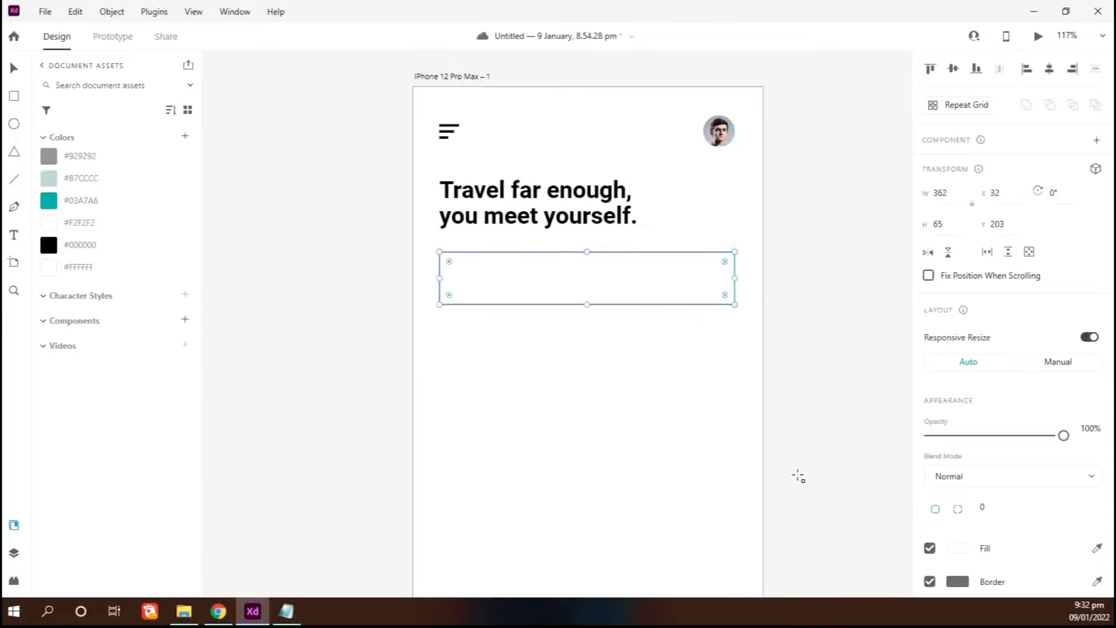
pyautogui.click(56, 203)
pyautogui.click(930, 582)
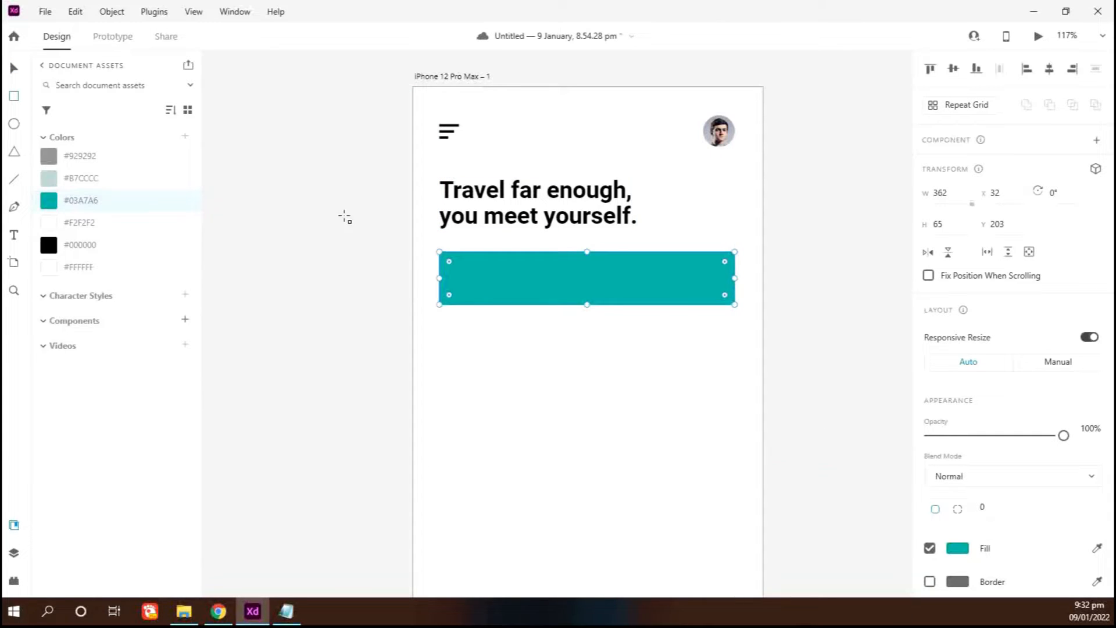
pyautogui.click(51, 269)
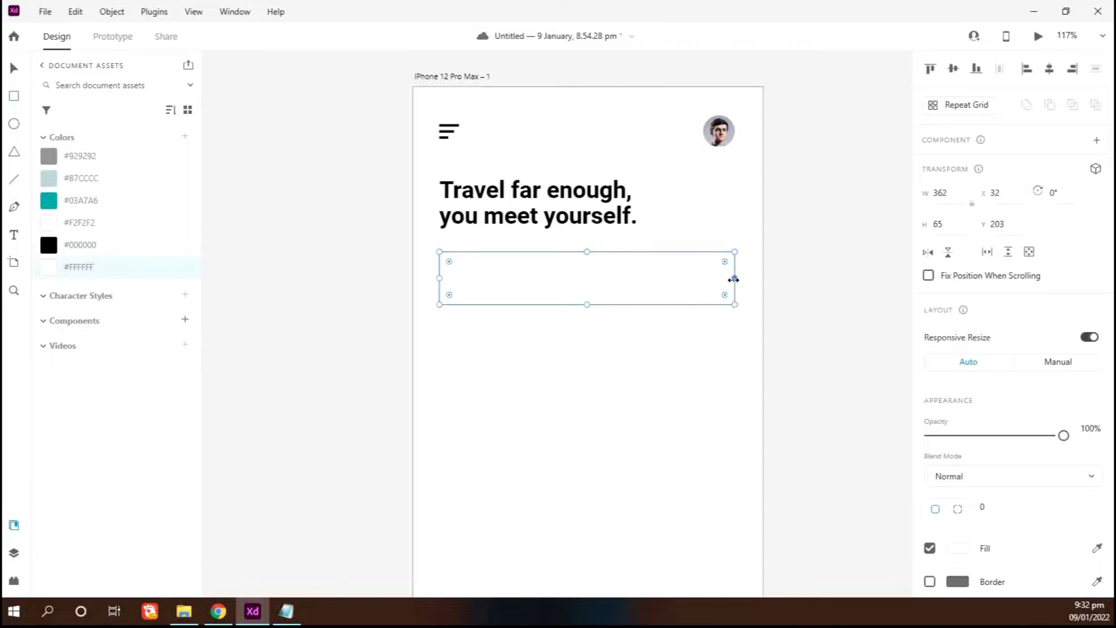
pyautogui.moveTo(733, 279); pyautogui.dragTo(498, 278)
pyautogui.moveTo(54, 208); pyautogui.dragTo(483, 294)
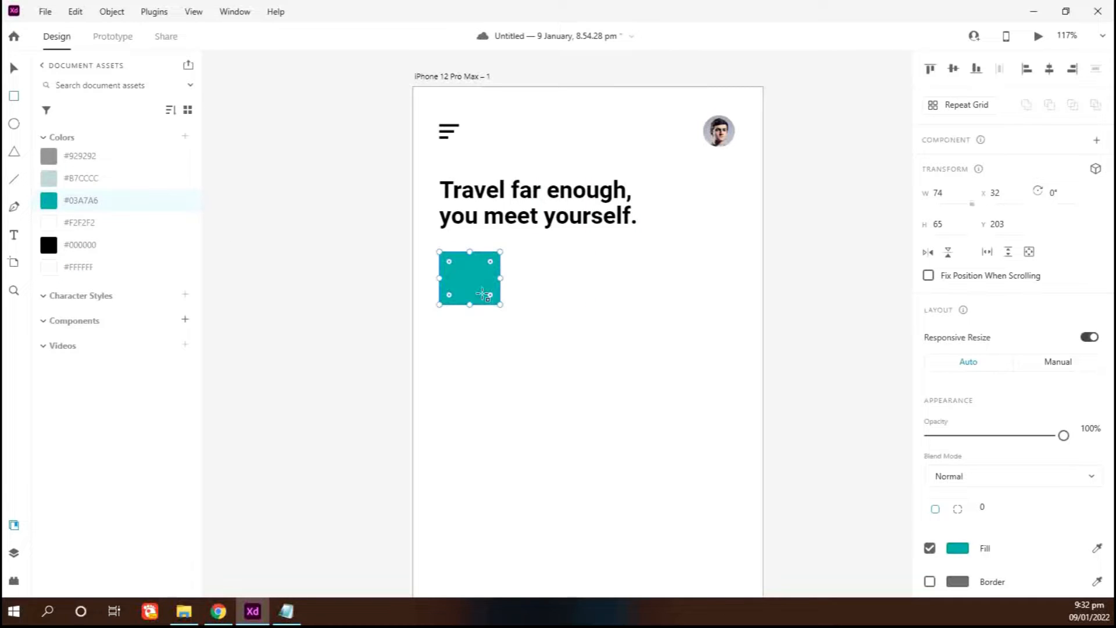
pyautogui.hotkey('ctrl', 'z')
pyautogui.hotkey('ctrl', 'z')
# - Narrow a copy of the white rectangle to about 78 px at its left end and fill it with #03A7A6
pyautogui.moveTo(615, 291); pyautogui.dragTo(504, 276)
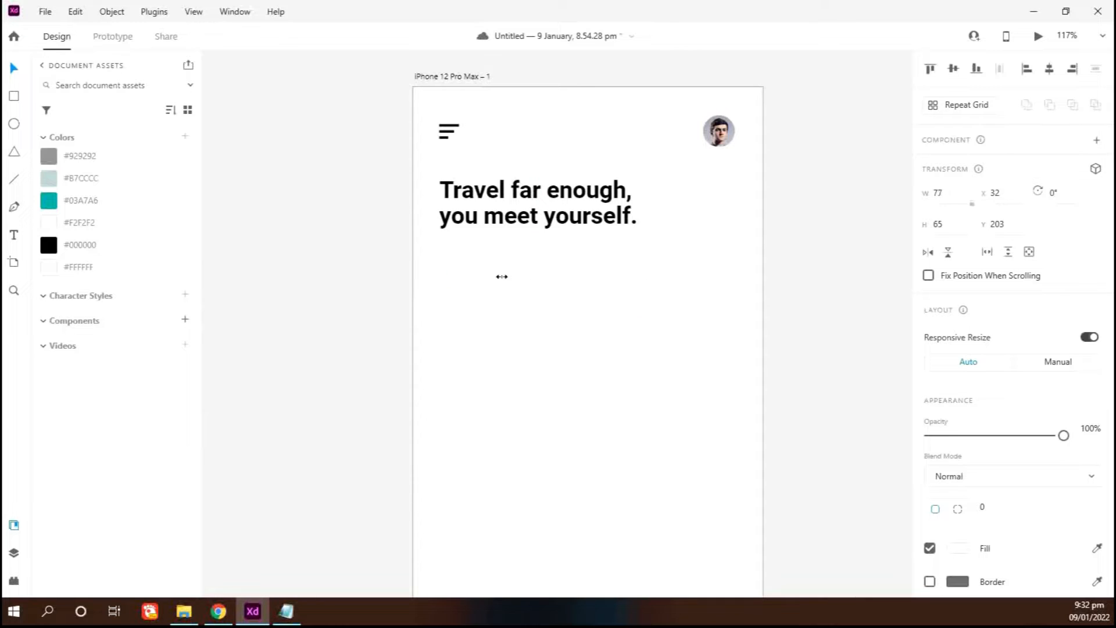
pyautogui.click(55, 204)
# - Round the corners of both the teal and the white rectangle with a radius of 10
pyautogui.keyDown('shift'); pyautogui.click(578, 288); pyautogui.keyUp('shift')
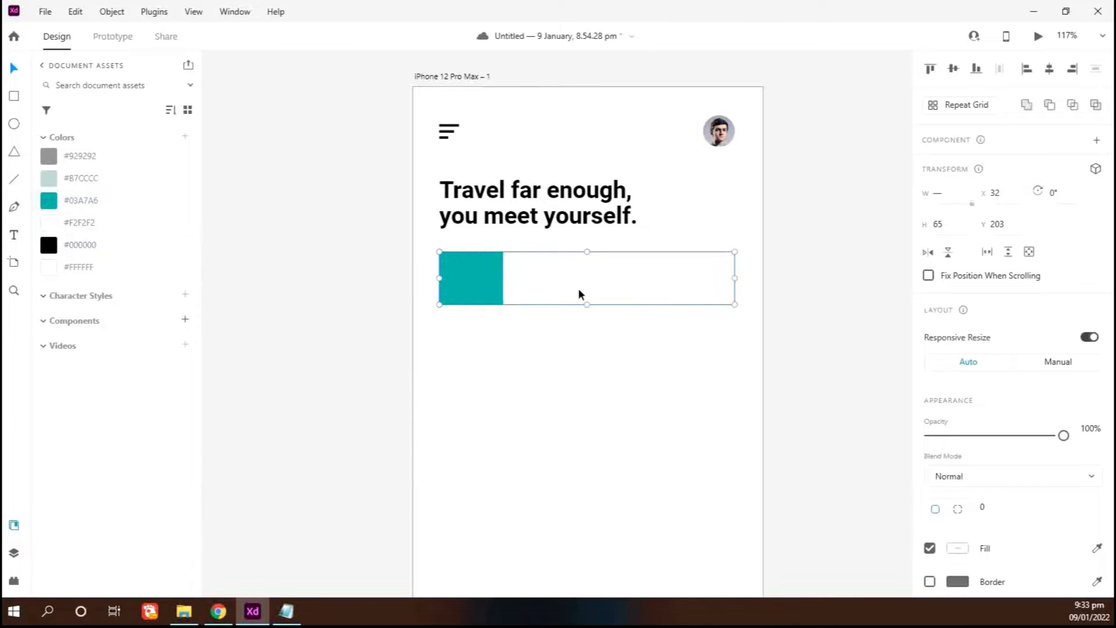
pyautogui.click(984, 513)
pyautogui.press('Up')
pyautogui.write('10')
pyautogui.press('Return')
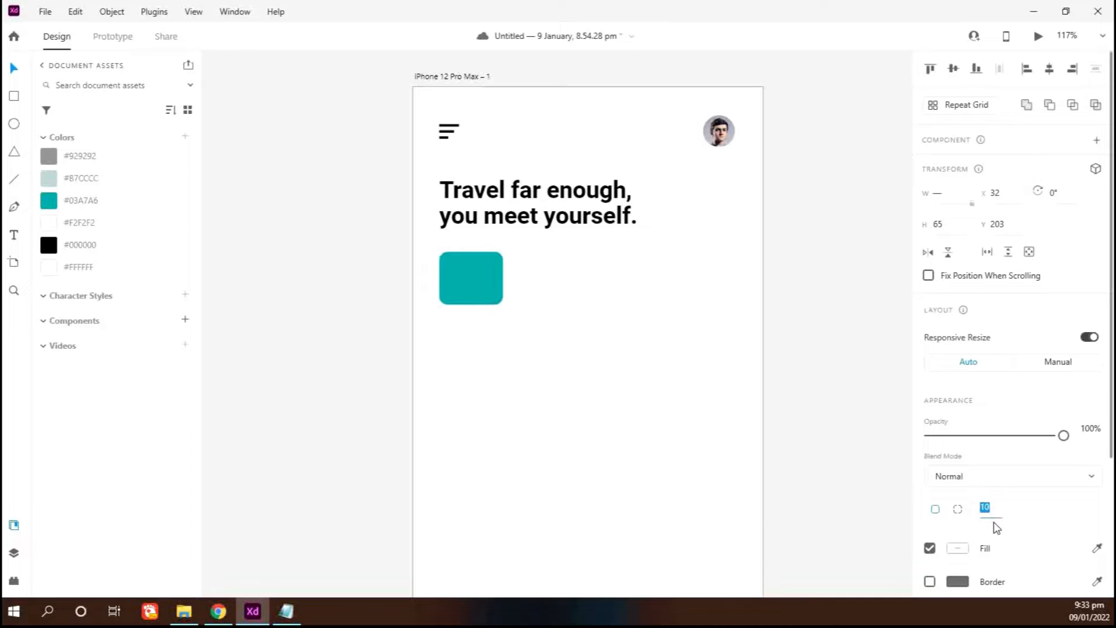
pyautogui.click(561, 317)
# - Give the teal rectangle individual corner radii, with 0 for both right-hand corners and 10 for the left-hand ones
pyautogui.click(482, 282)
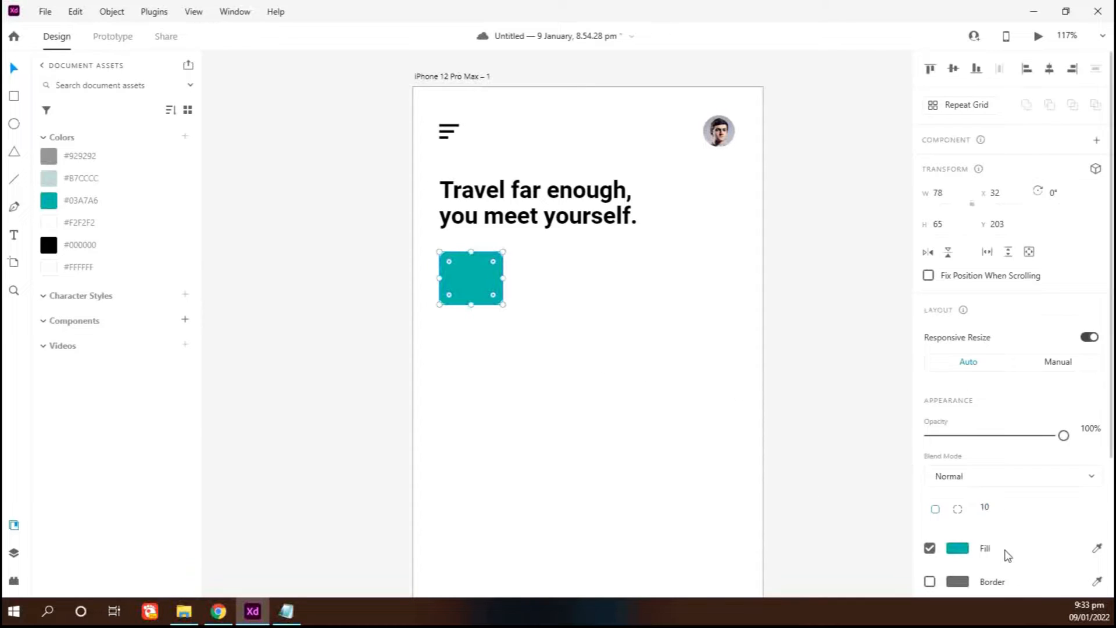
pyautogui.click(959, 509)
pyautogui.write('0')
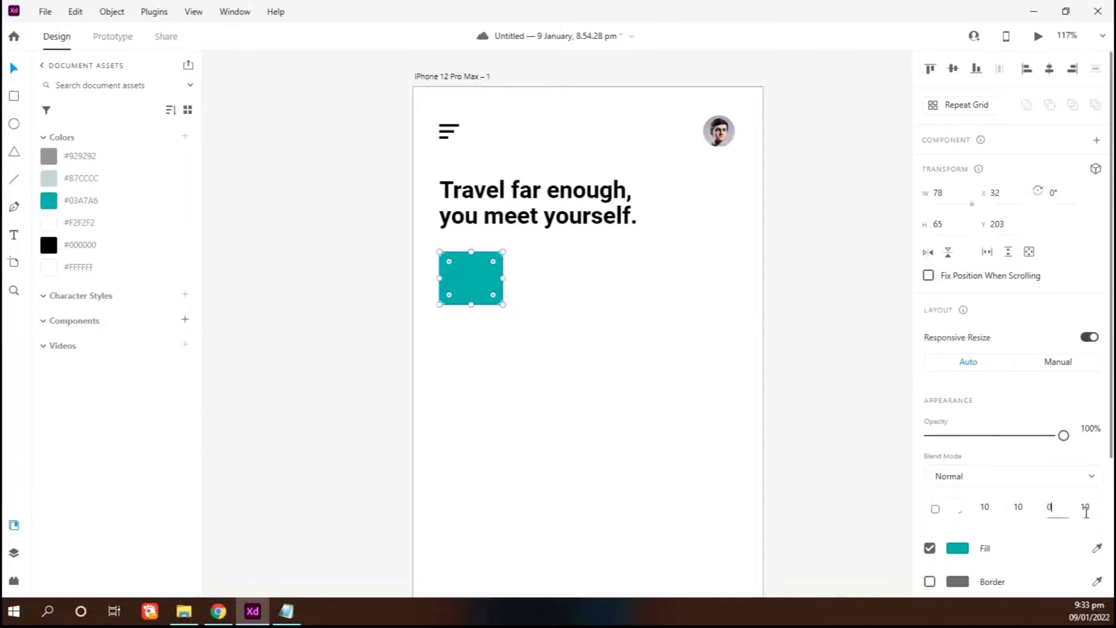
pyautogui.press('Tab')
pyautogui.write('0')
pyautogui.press('Return')
pyautogui.write('10')
pyautogui.press('Return')
pyautogui.press('Return')
pyautogui.press('Up')
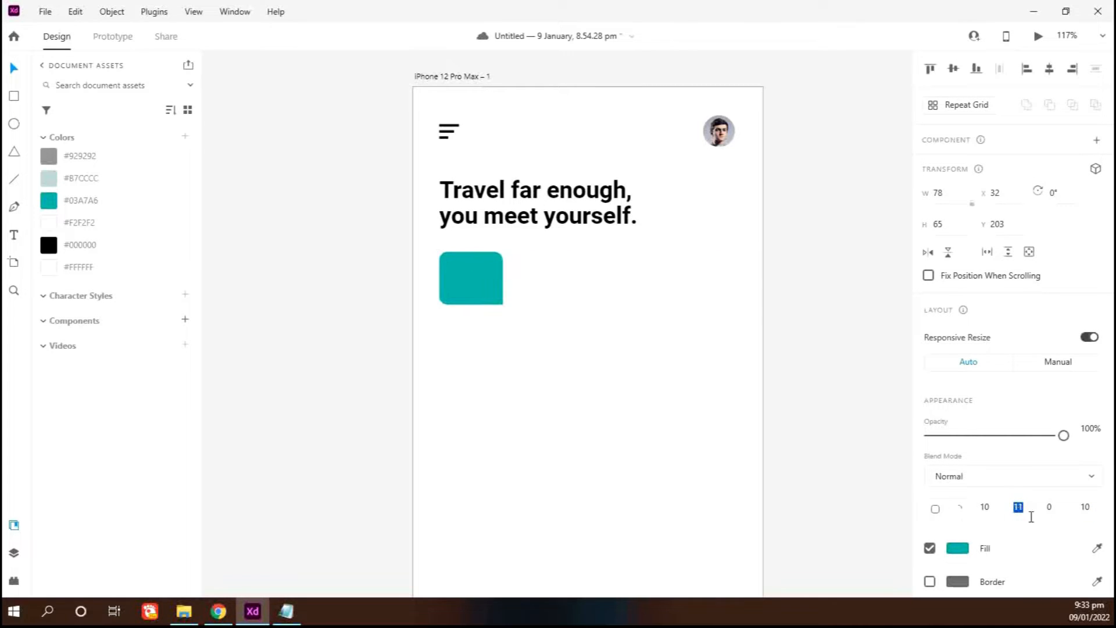
pyautogui.click(545, 341)
# - Move the search icon from below the artboard onto the teal rectangle and centre it there horizontally and vertically
pyautogui.scroll(-2, 544, 341)
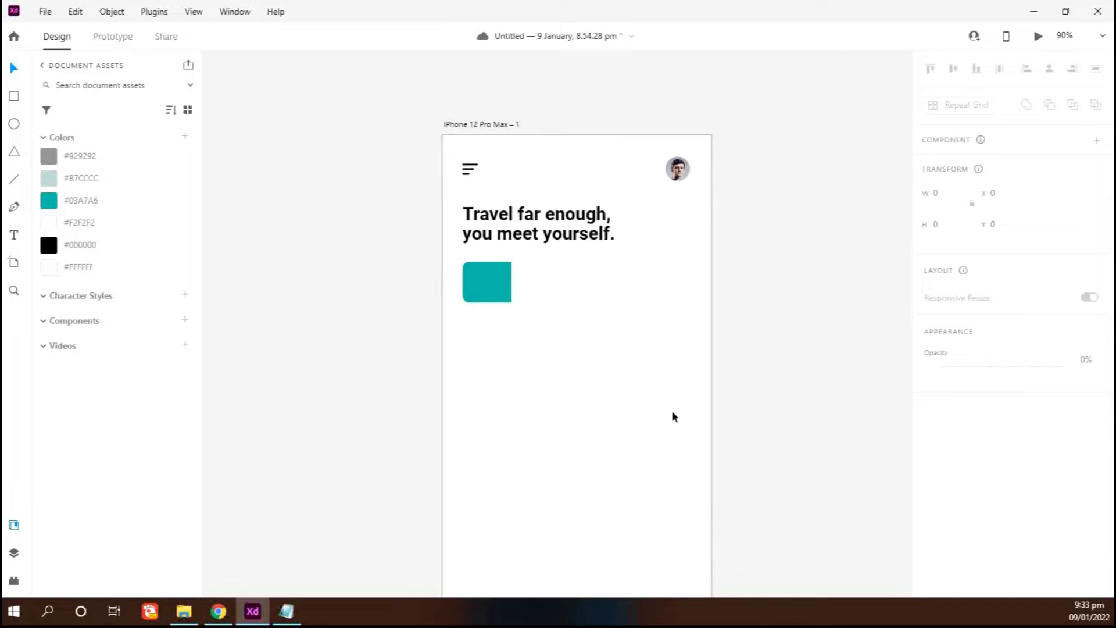
pyautogui.scroll(-4, 672, 416)
pyautogui.scroll(-1, 611, 490)
pyautogui.moveTo(561, 581); pyautogui.dragTo(509, 99)
pyautogui.scroll(5, 593, 155)
pyautogui.moveTo(474, 193); pyautogui.dragTo(468, 187)
pyautogui.keyDown('shift'); pyautogui.click(491, 174); pyautogui.keyUp('shift')
pyautogui.click(953, 68)
pyautogui.click(1049, 70)
pyautogui.click(605, 314)
# - Recolour the search icon to white, #FFFFFF
pyautogui.click(462, 179)
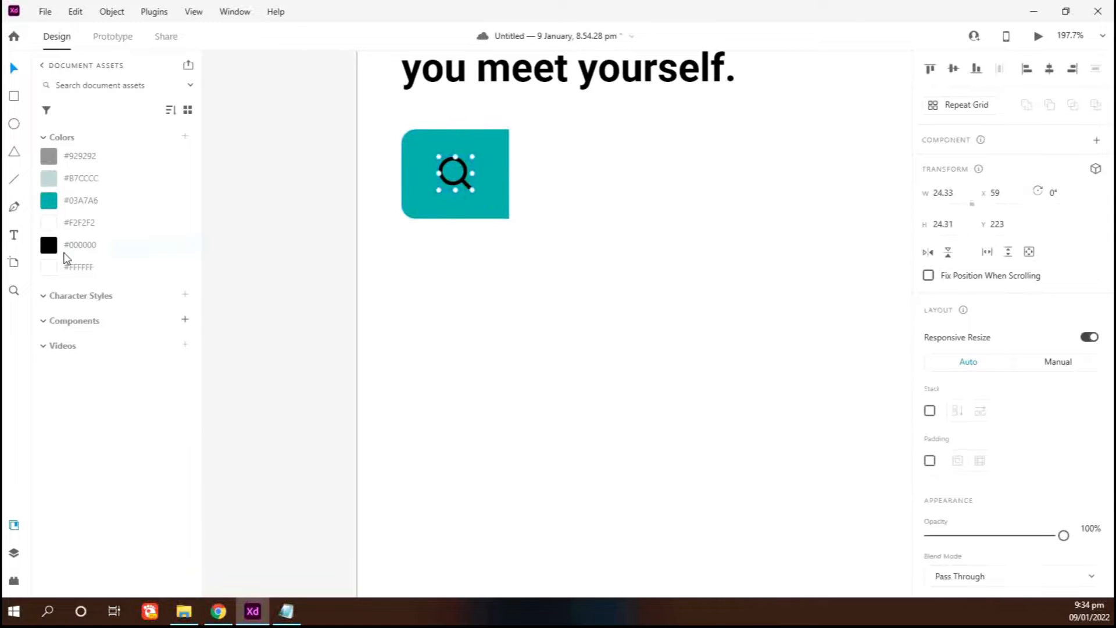
pyautogui.click(51, 267)
pyautogui.click(898, 350)
# - Select all parts of the search bar and move them down together to Y 211
pyautogui.hscroll(2, 872, 337)
pyautogui.scroll(-1, 792, 308)
pyautogui.moveTo(789, 285); pyautogui.dragTo(362, 193)
pyautogui.moveTo(459, 182); pyautogui.dragTo(443, 199)
pyautogui.scroll(-3, 715, 304)
pyautogui.hotkey('shift', 'Down')
pyautogui.hotkey('shift', 'Down')
pyautogui.hotkey('shift', 'Up')
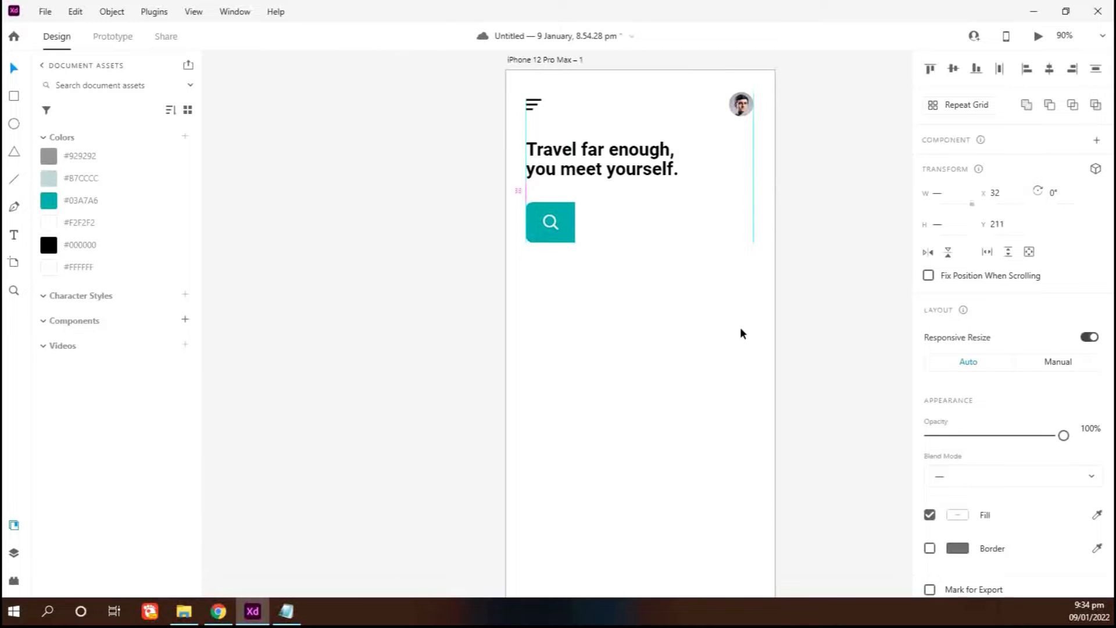
pyautogui.click(740, 333)
# - Draw a borderless rectangle about 122 by 56 px below the search bar at Y 312 and fill it with #03A7A6
pyautogui.scroll(3, 566, 264)
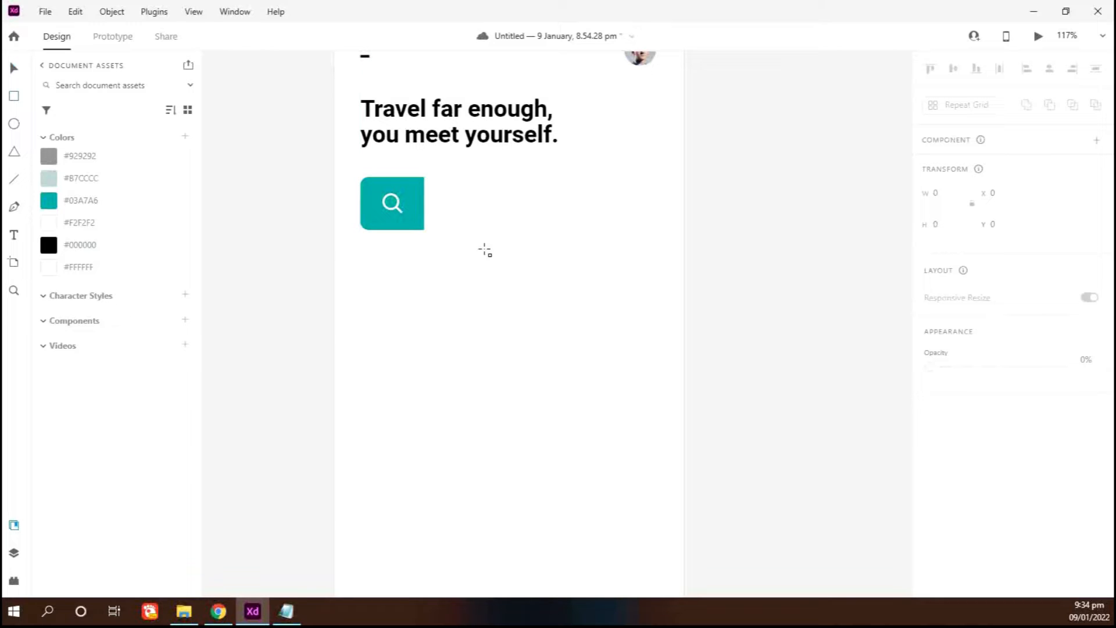
pyautogui.moveTo(361, 254); pyautogui.dragTo(460, 300)
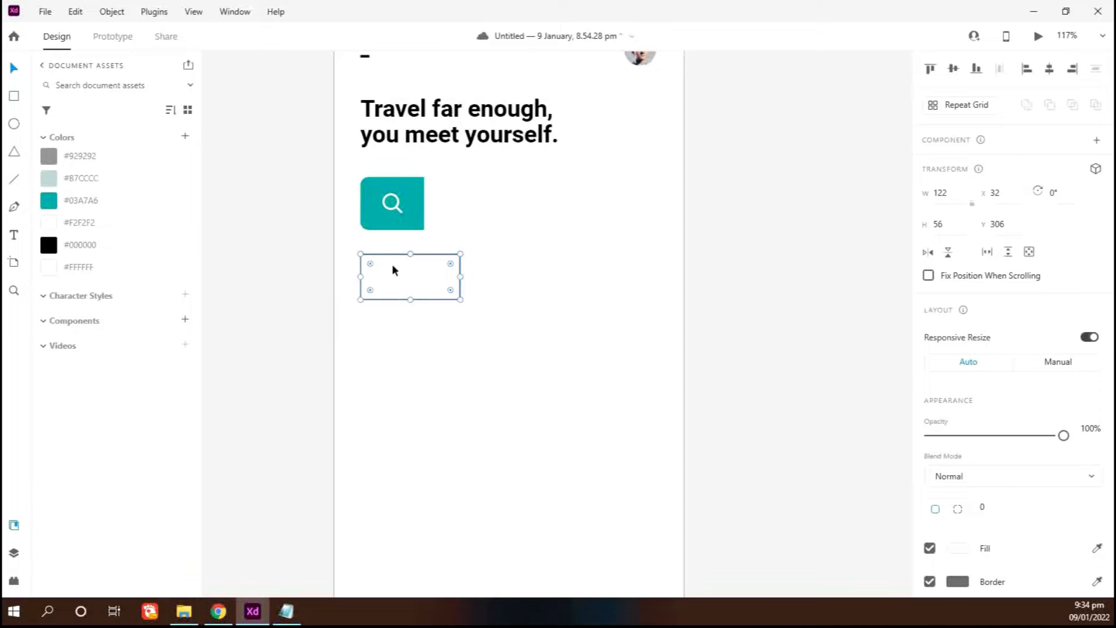
pyautogui.moveTo(392, 265); pyautogui.dragTo(396, 270)
pyautogui.click(53, 201)
pyautogui.click(930, 581)
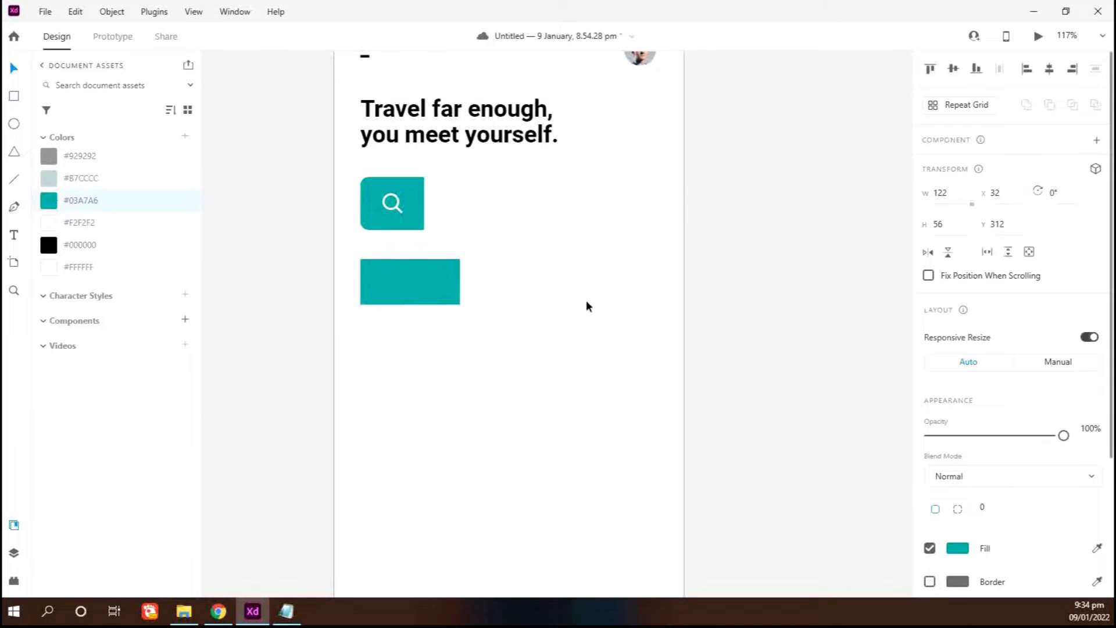
# - Round the new teal rectangle's corners with a radius of 10
pyautogui.click(421, 187)
pyautogui.click(436, 279)
pyautogui.click(981, 508)
pyautogui.write('10')
pyautogui.press('Return')
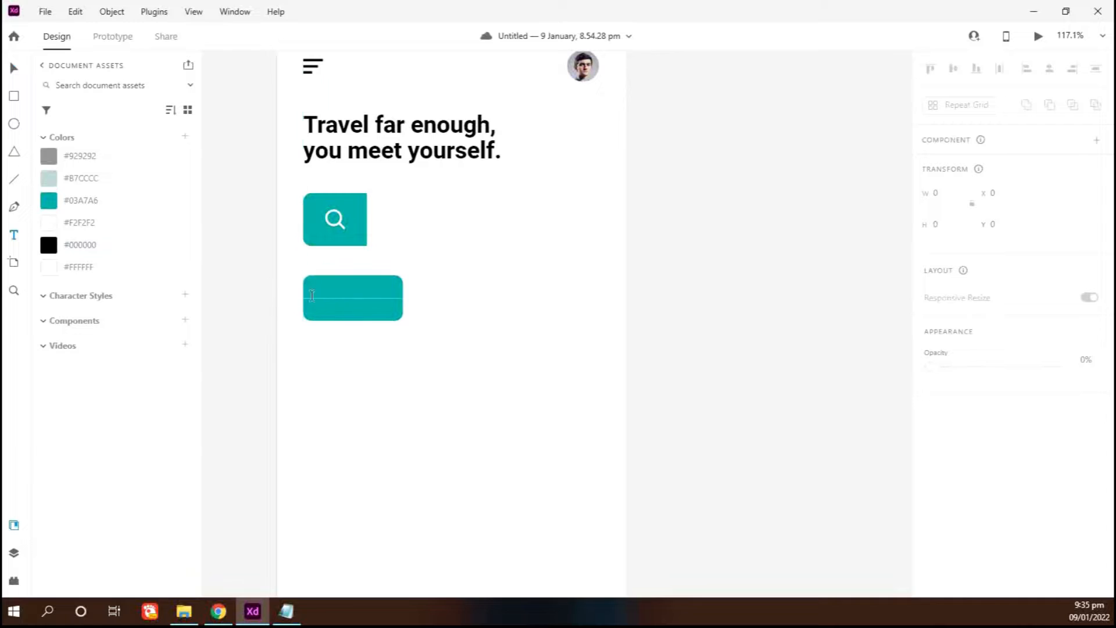
# - Add the label "America" on the lower teal button in white Roboto Regular at size 20
pyautogui.click(312, 295)
pyautogui.write('America')
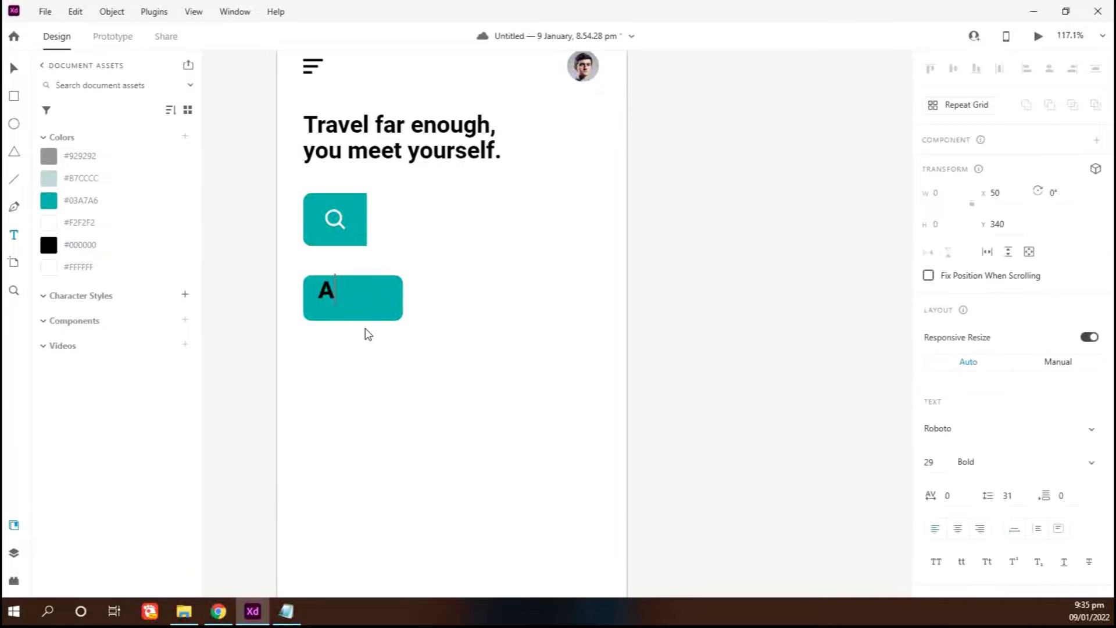
pyautogui.hotkey('ctrl', 'a')
pyautogui.click(979, 462)
pyautogui.write('Regular')
pyautogui.press('Return')
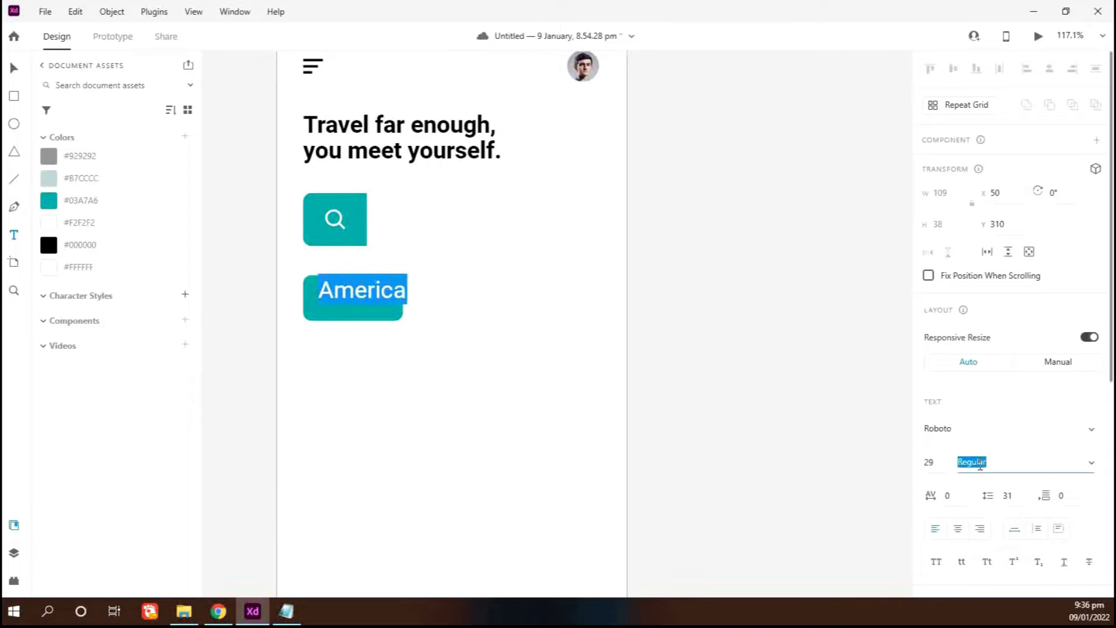
pyautogui.click(933, 462)
pyautogui.write('20')
pyautogui.press('Return')
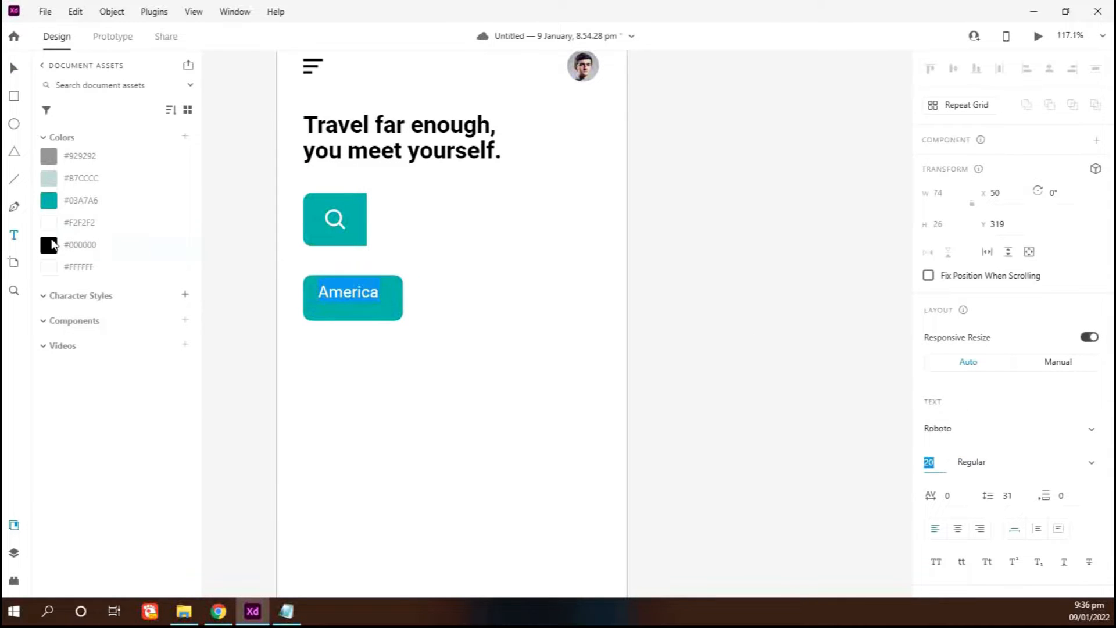
# - Centre the America label on the teal button both vertically and horizontally
pyautogui.click(14, 68)
pyautogui.keyDown('shift'); pyautogui.click(384, 313); pyautogui.keyUp('shift')
pyautogui.click(955, 69)
pyautogui.click(1049, 69)
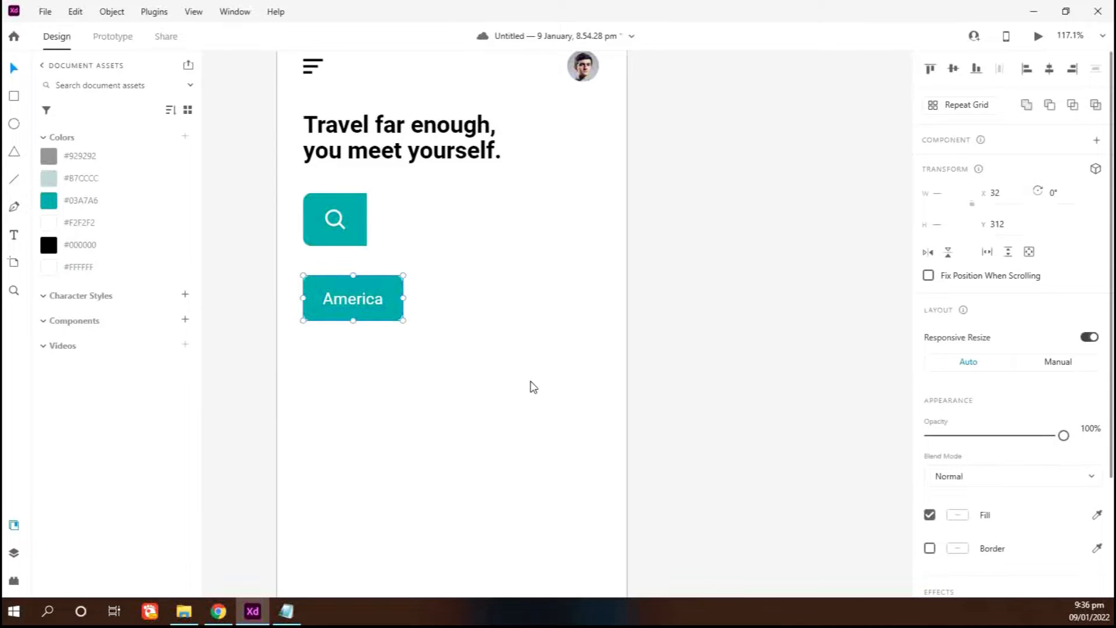
# - Duplicate the America label and move the copy to the right of the button at X 176
pyautogui.click(531, 382)
pyautogui.hotkey('ctrl', 'v')
pyautogui.hotkey('shift', 'Right')
pyautogui.hotkey('shift', 'Right')
pyautogui.hotkey('shift', 'Right')
pyautogui.hotkey('shift', 'Right')
pyautogui.hotkey('shift', 'Right')
pyautogui.hotkey('shift', 'Right')
pyautogui.hotkey('shift', 'Right')
pyautogui.hotkey('shift', 'Right')
pyautogui.hotkey('shift', 'Right')
pyautogui.hotkey('shift', 'Right')
pyautogui.hotkey('shift', 'Right')
pyautogui.hotkey('shift', 'Right')
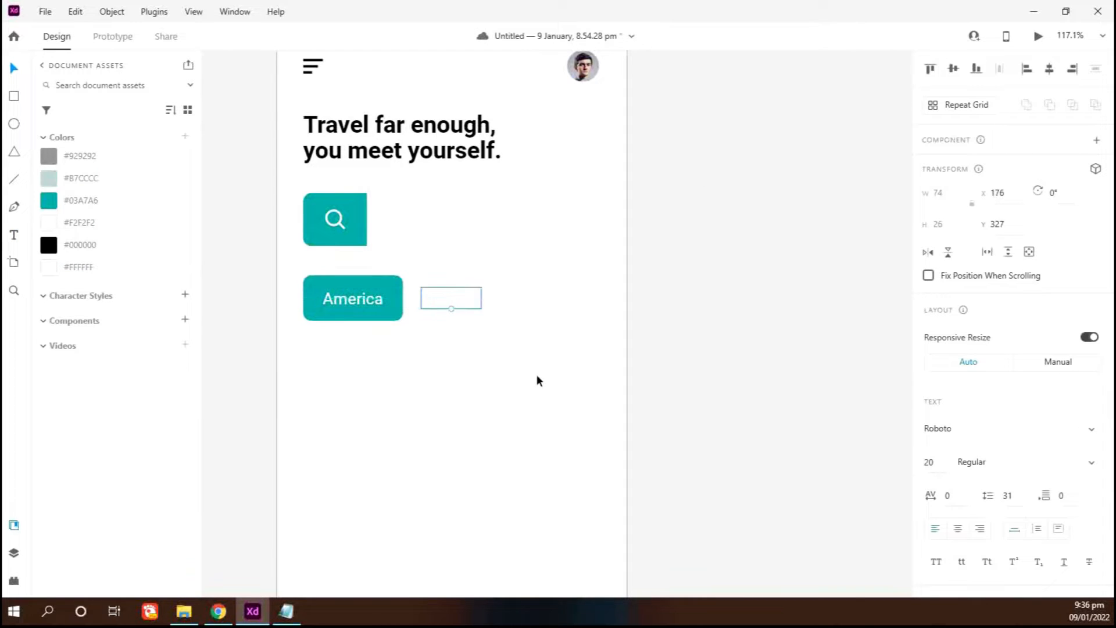
# - Change the copied label's text to "Norway" and colour it #929292
pyautogui.press('Return')
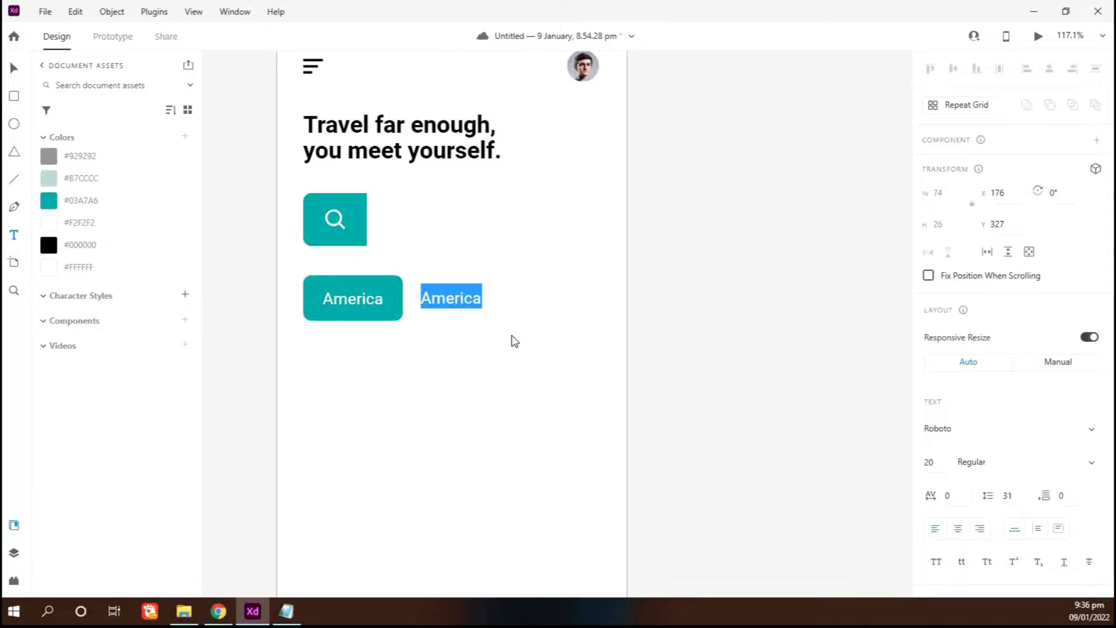
pyautogui.press('BackSpace')
pyautogui.write('Norway')
pyautogui.hotkey('ctrl', 'a')
pyautogui.click(48, 155)
# - Align the Norway label vertically with the America label and move it right to X 186
pyautogui.click(14, 68)
pyautogui.keyDown('shift'); pyautogui.click(358, 303); pyautogui.keyUp('shift')
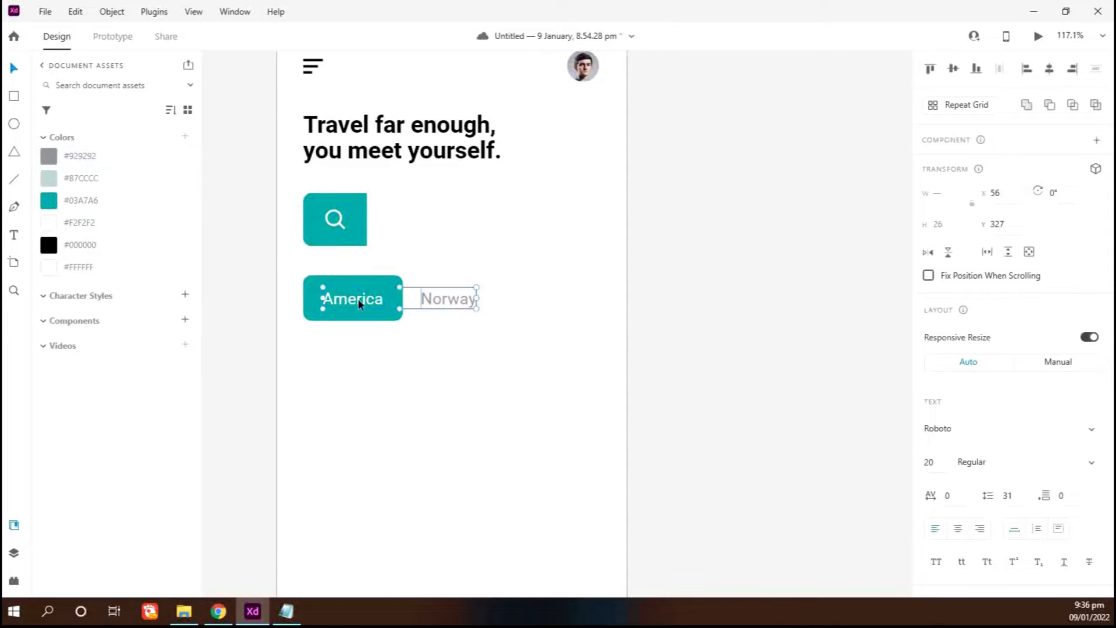
pyautogui.click(953, 70)
pyautogui.click(518, 340)
pyautogui.click(460, 300)
pyautogui.hotkey('shift', 'Right')
# - Duplicate the Norway label, place the copy at X 300 and adjust the spacing between the two labels
pyautogui.hotkey('ctrl', 'd')
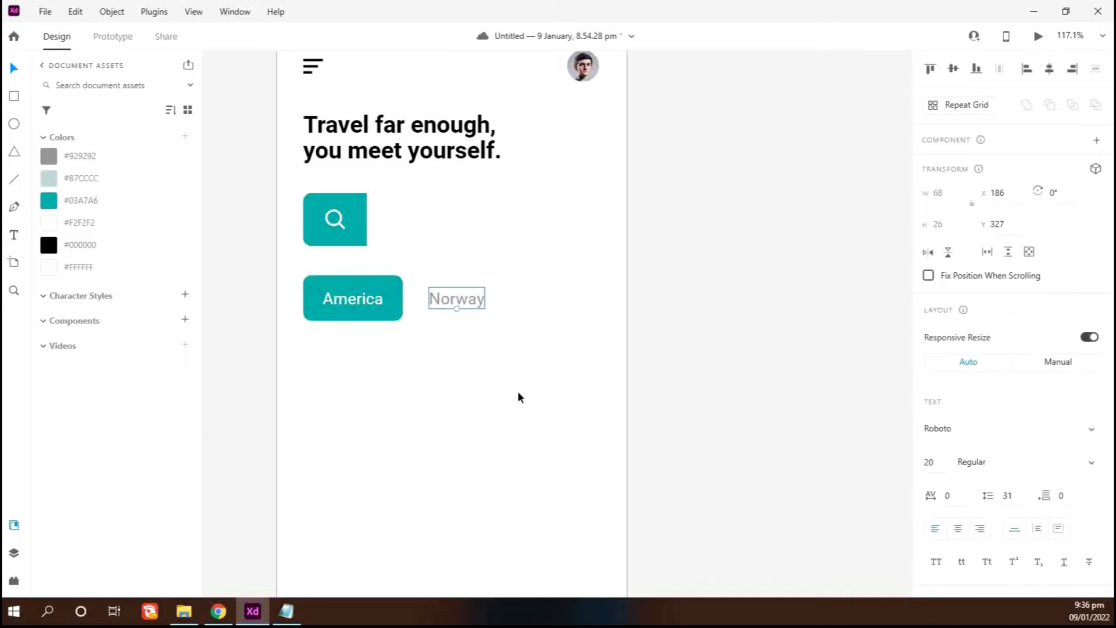
pyautogui.hotkey('shift', 'Right')
pyautogui.hotkey('shift', 'Right')
pyautogui.hotkey('shift', 'Right')
pyautogui.hotkey('shift', 'Right')
pyautogui.hotkey('shift', 'Right')
pyautogui.hotkey('shift', 'Right')
pyautogui.hotkey('shift', 'Right')
pyautogui.hotkey('shift', 'Right')
pyautogui.hotkey('shift', 'Right')
pyautogui.hotkey('shift', 'Right')
pyautogui.hotkey('shift', 'Right')
pyautogui.hotkey('shift', 'Left')
pyautogui.moveTo(539, 294); pyautogui.dragTo(549, 294)
pyautogui.moveTo(478, 301); pyautogui.dragTo(475, 301)
pyautogui.moveTo(538, 298); pyautogui.dragTo(540, 297)
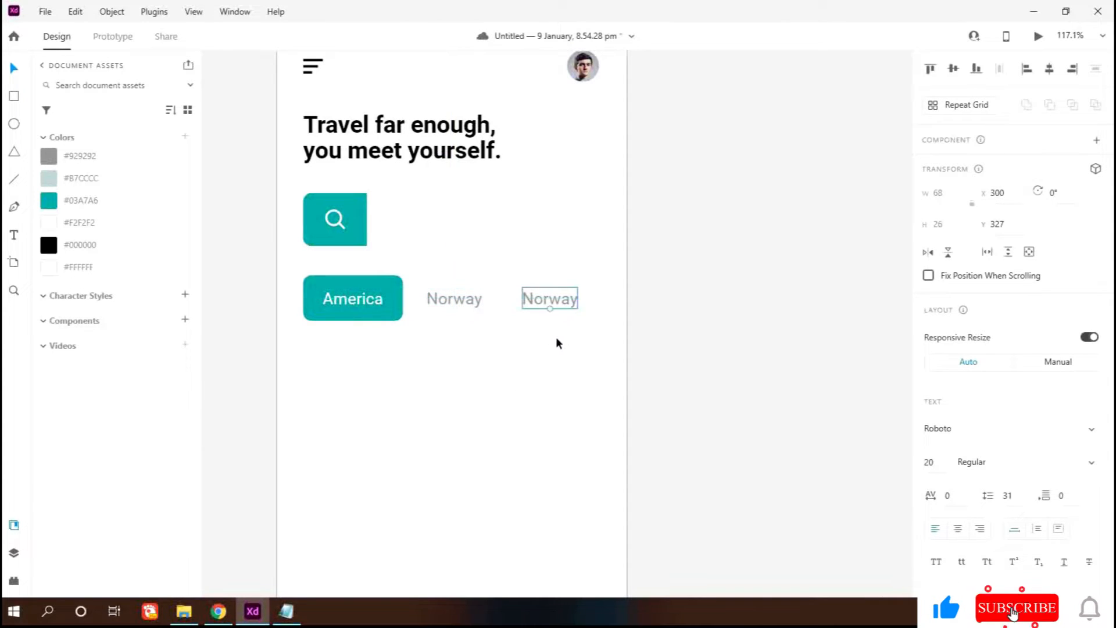
# - Change the rightmost Norway label's text to "Dubai"
pyautogui.press('Return')
pyautogui.write('Dub')
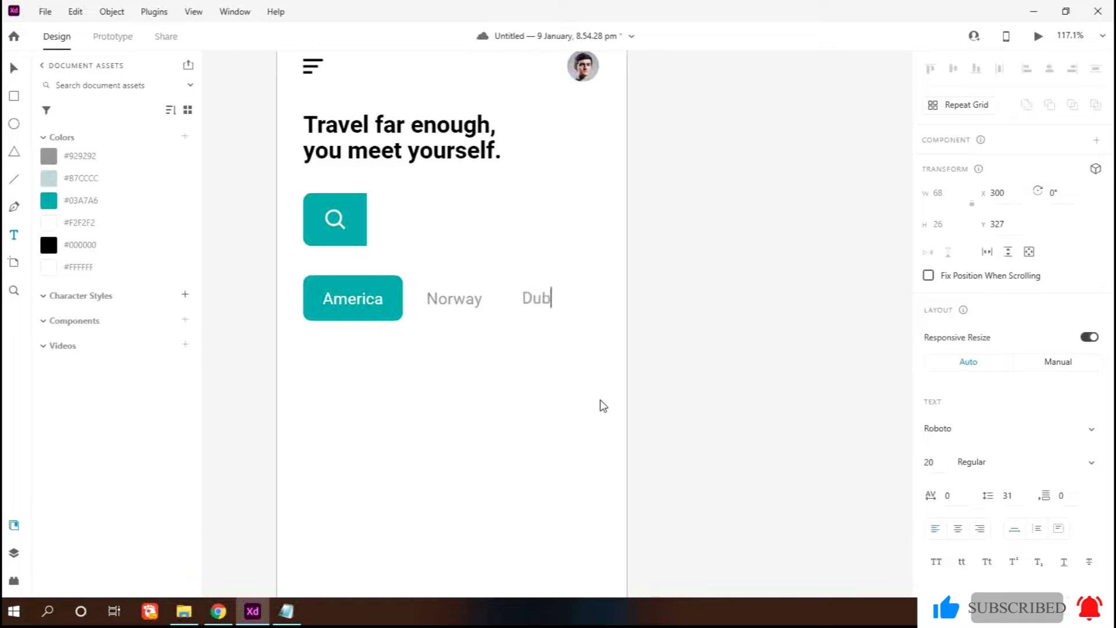
pyautogui.write('ai')
pyautogui.press('Escape')
pyautogui.press('Escape')
# - Draw a rectangle about 362 by 256 px below the country labels at X 32, Y 411 and round its corners with radius 10
pyautogui.scroll(-3, 459, 401)
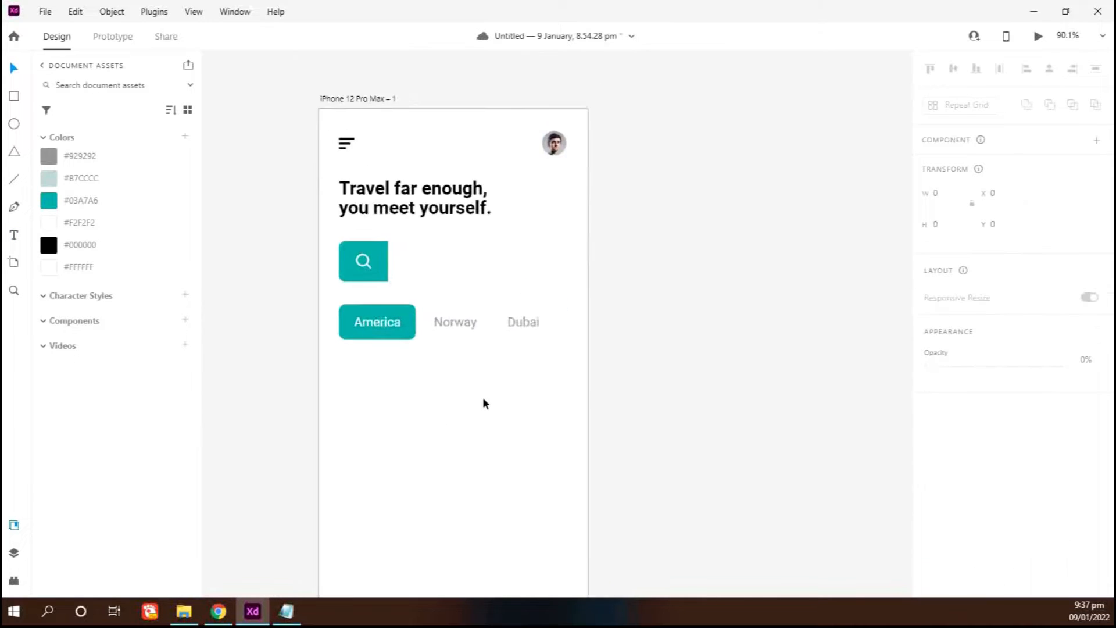
pyautogui.scroll(-2, 510, 392)
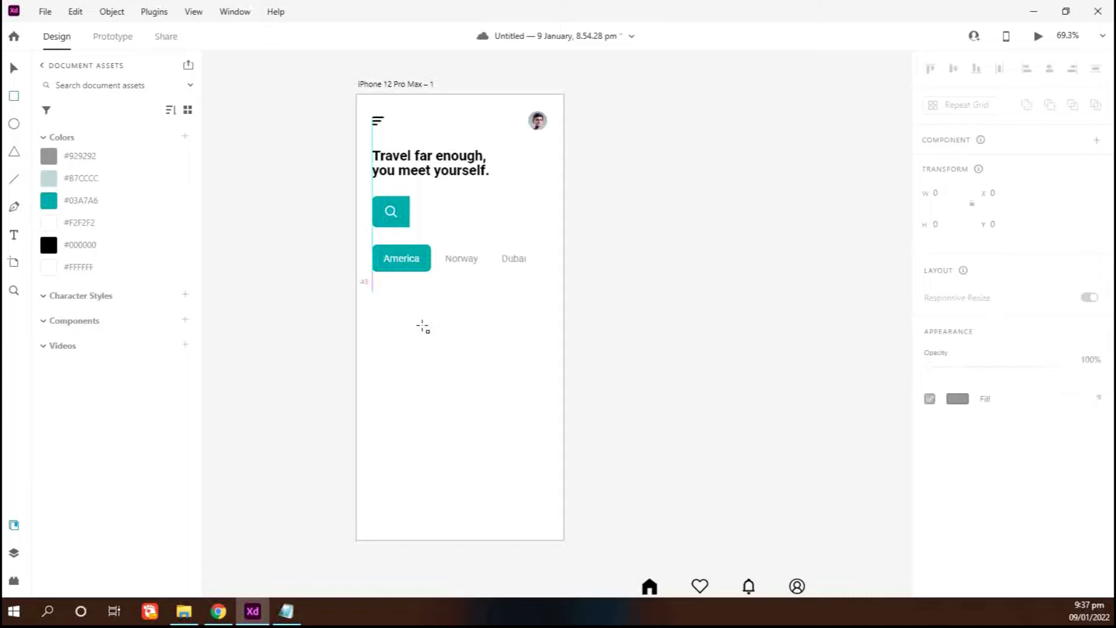
pyautogui.moveTo(372, 292); pyautogui.dragTo(547, 417)
pyautogui.scroll(2, 536, 331)
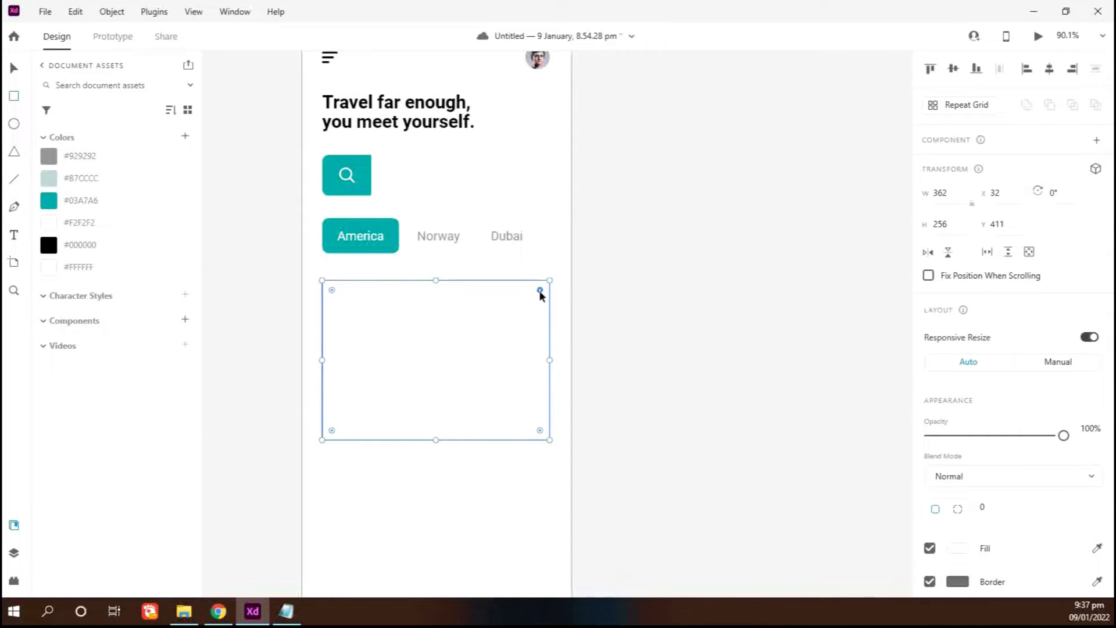
pyautogui.moveTo(539, 290); pyautogui.dragTo(539, 292)
pyautogui.moveTo(1000, 507); pyautogui.dragTo(975, 508)
pyautogui.write('10')
pyautogui.press('Return')
# - Make the card rectangle borderless with a #B7CCCC fill and extend it downward to a height of 301
pyautogui.click(50, 185)
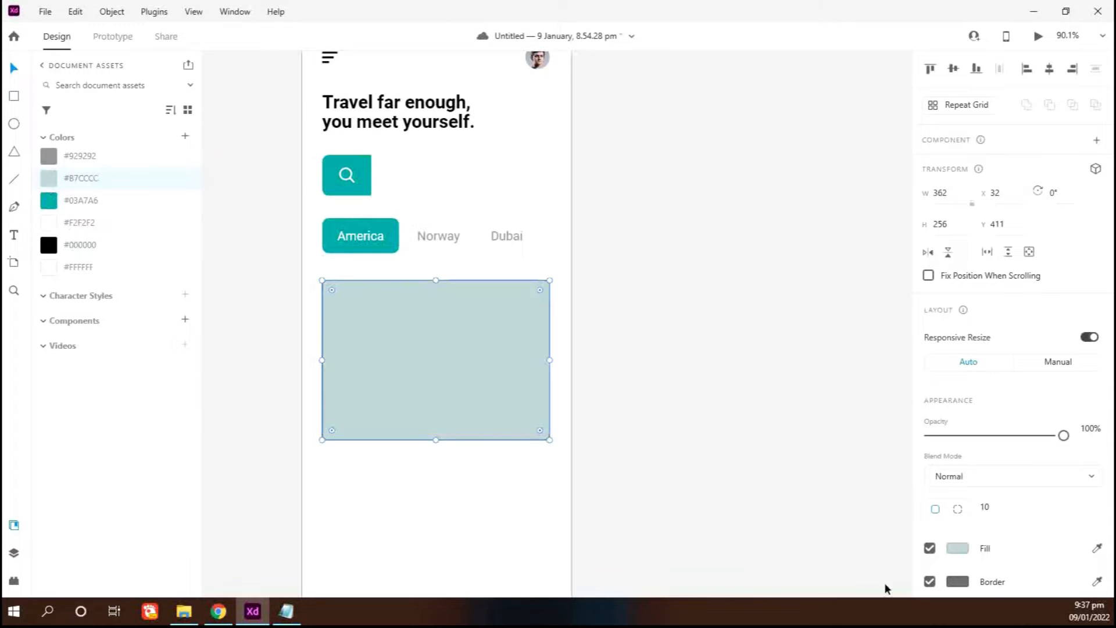
pyautogui.click(930, 582)
pyautogui.scroll(-3, 473, 449)
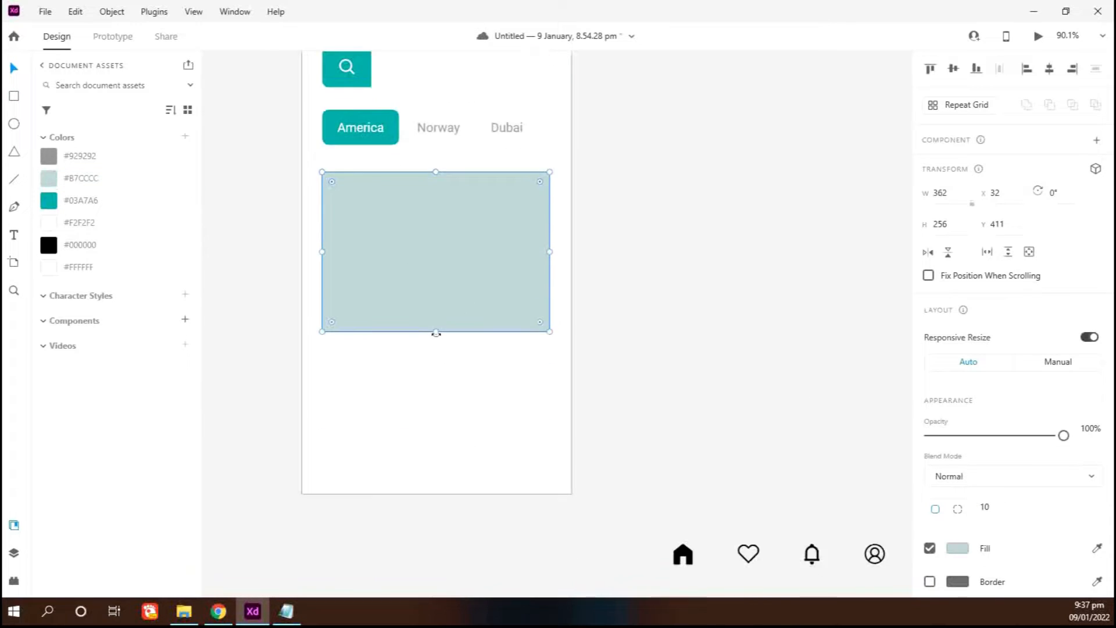
pyautogui.moveTo(435, 333); pyautogui.dragTo(439, 361)
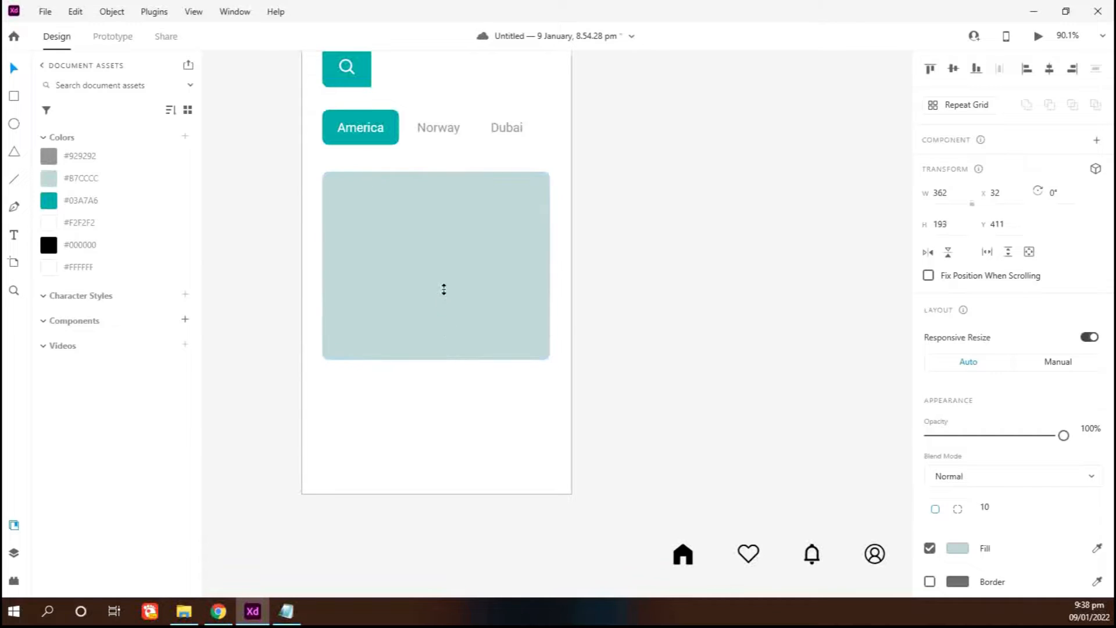
# - Place a white 362 by 180 px copy over the card's upper part and fill it with the snowy mountain hiker photo
pyautogui.moveTo(435, 172); pyautogui.dragTo(436, 284)
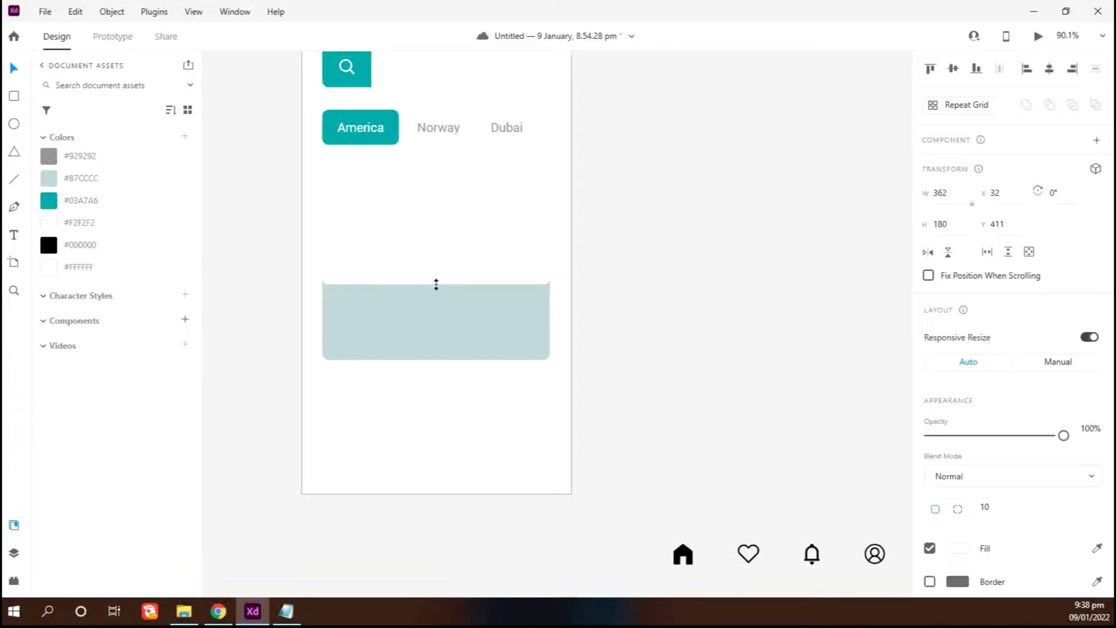
pyautogui.click(184, 610)
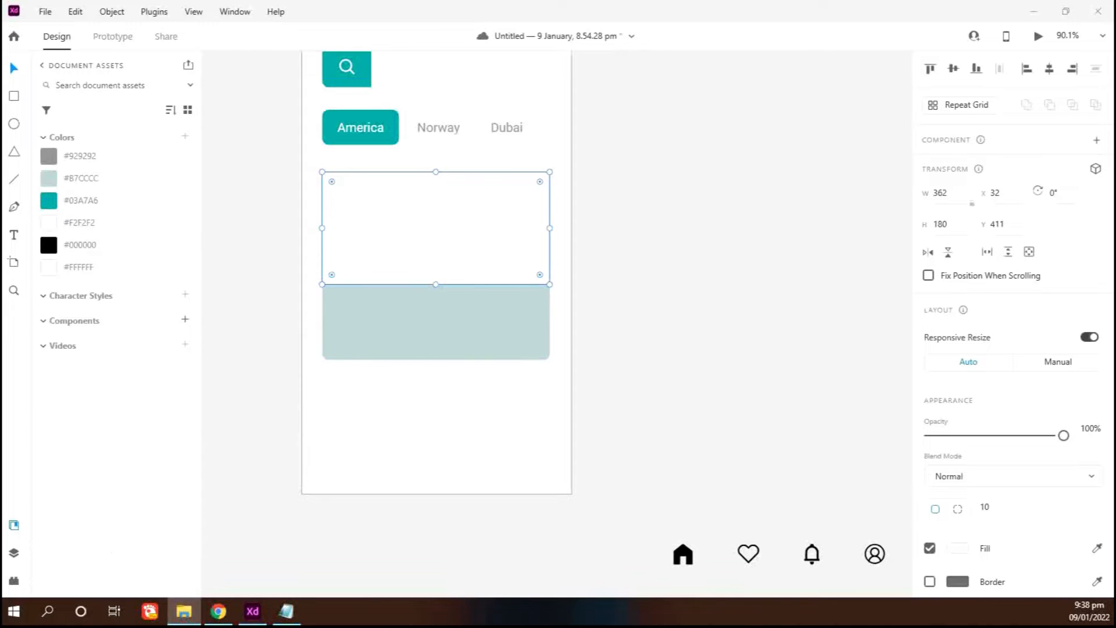
pyautogui.moveTo(375, 250); pyautogui.dragTo(481, 235)
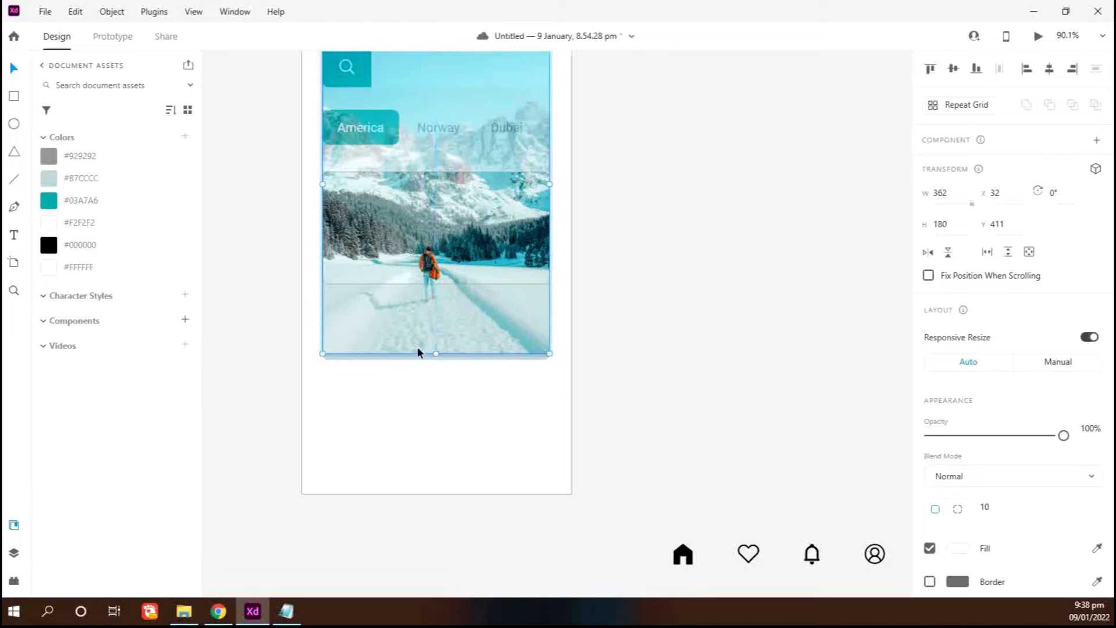
# - Recolour the card rectangle to #FFFFFF and give it a drop shadow with X 4, Y 7 and blur 19
pyautogui.click(343, 300)
pyautogui.click(54, 273)
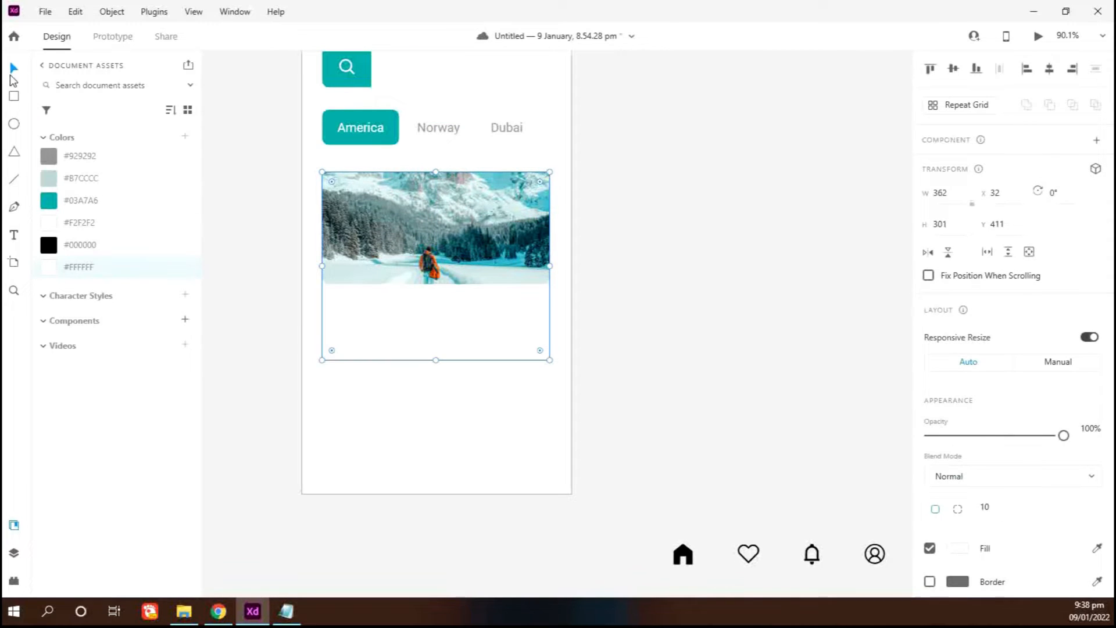
pyautogui.click(407, 375)
pyautogui.click(442, 343)
pyautogui.scroll(-3, 1012, 500)
pyautogui.click(929, 506)
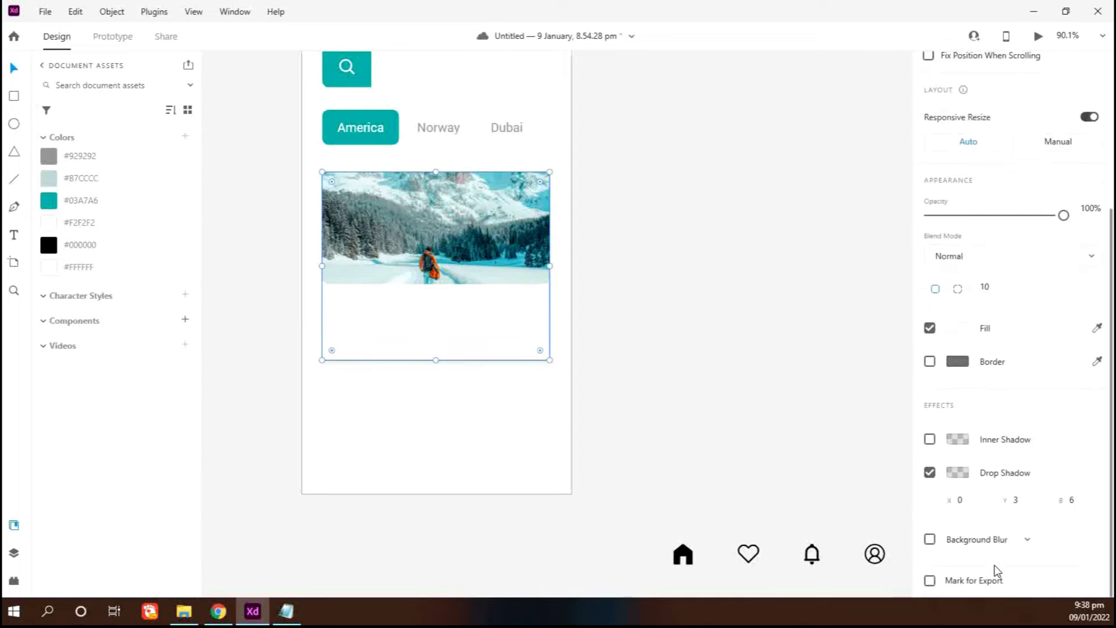
pyautogui.click(974, 503)
pyautogui.press('BackSpace')
pyautogui.write('19')
pyautogui.press('Return')
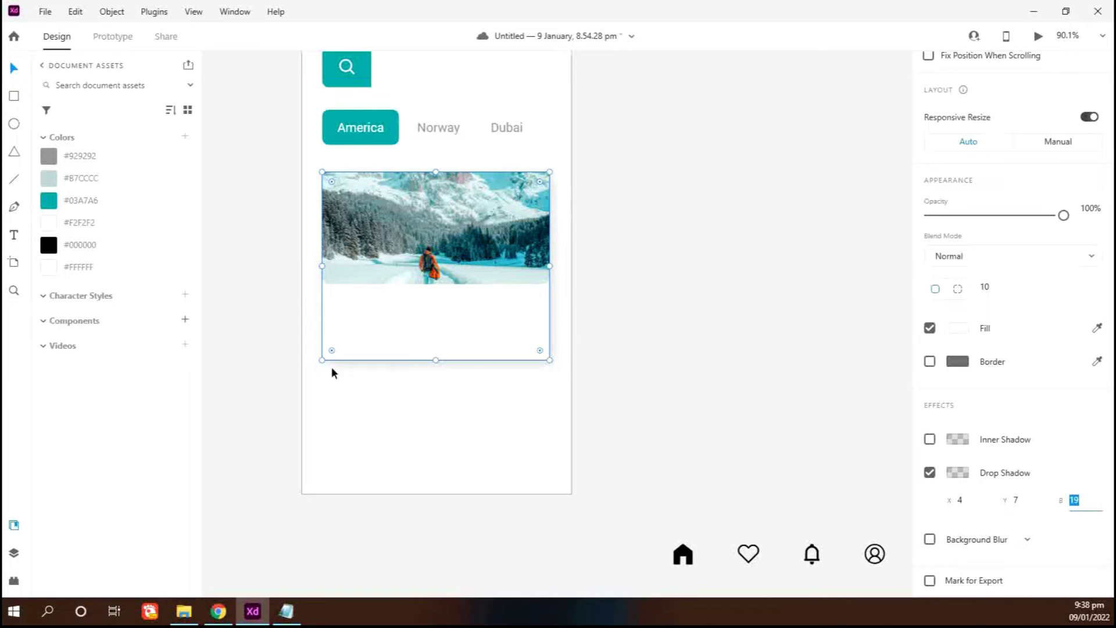
# - Add the title "Los Angeles - 2021" on the card below the photo
pyautogui.click(338, 306)
pyautogui.write('Los Angeles')
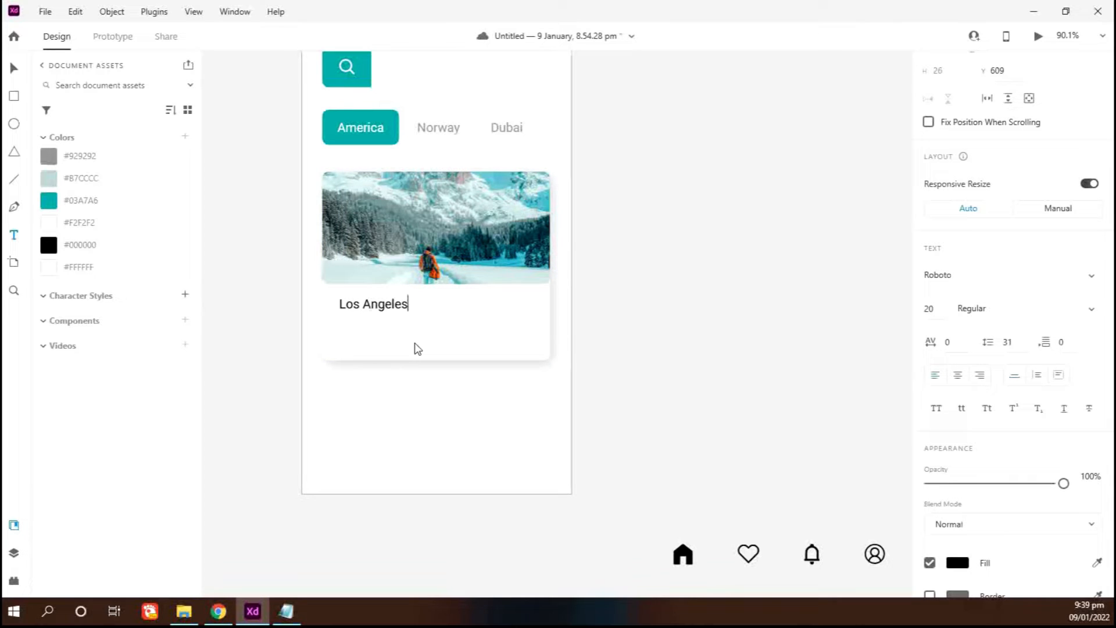
pyautogui.write(' - 2021')
pyautogui.hotkey('ctrl', 'a')
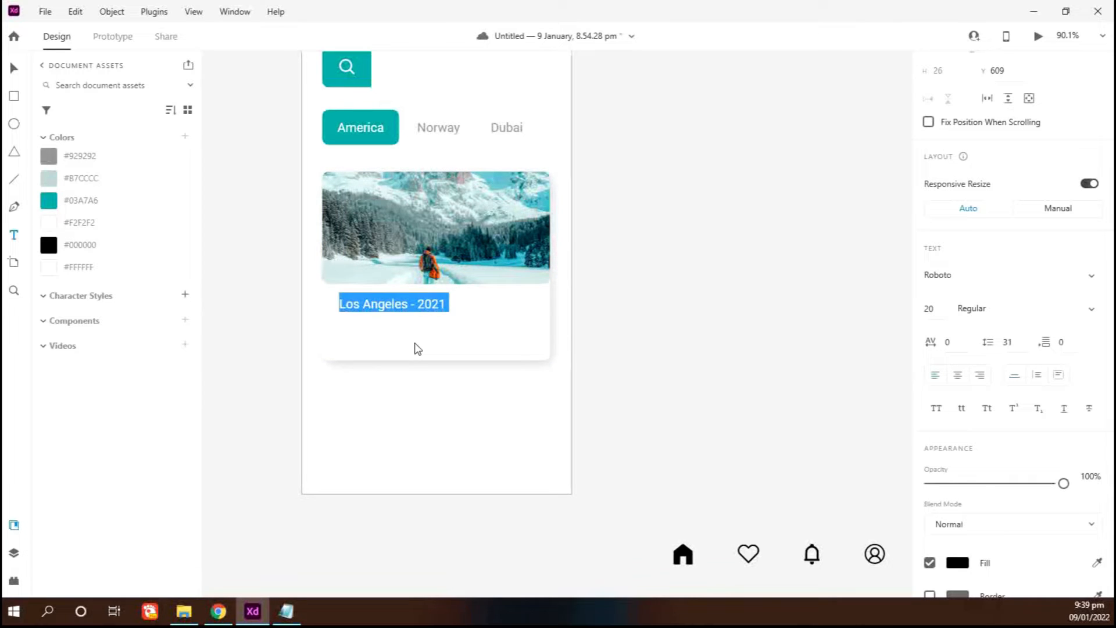
# - Format the card title as Roboto Bold at size 22 in #000000
pyautogui.click(930, 309)
pyautogui.write('22')
pyautogui.press('Return')
pyautogui.click(975, 310)
pyautogui.write('Bold')
pyautogui.press('Return')
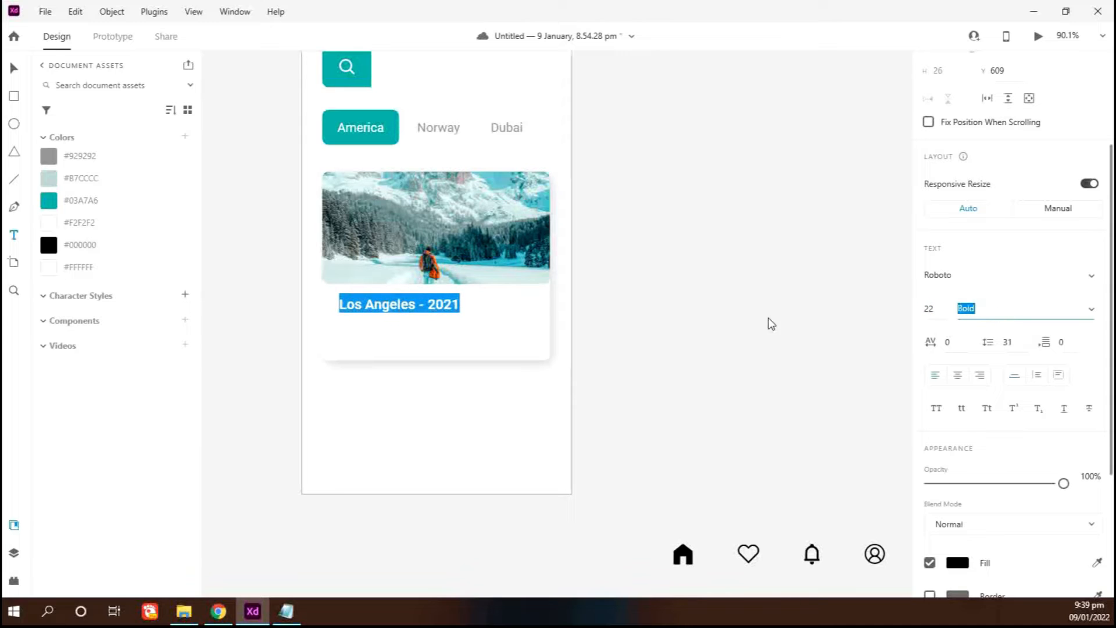
pyautogui.click(57, 244)
pyautogui.click(14, 69)
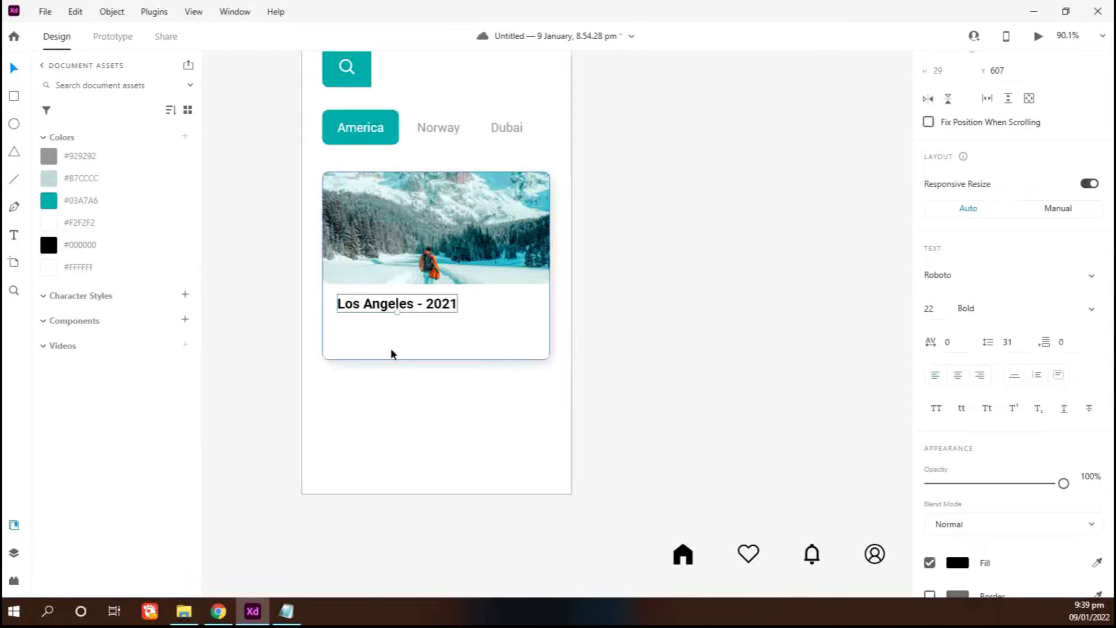
# - Move the location pin icon from outside the artboard onto the card below the title at X 56, Y 652.5
pyautogui.scroll(-5, 600, 463)
pyautogui.moveTo(525, 581); pyautogui.dragTo(456, 391)
pyautogui.scroll(5, 453, 390)
pyautogui.press('Down')
pyautogui.press('Down')
pyautogui.press('Down')
pyautogui.press('Down')
pyautogui.press('Down')
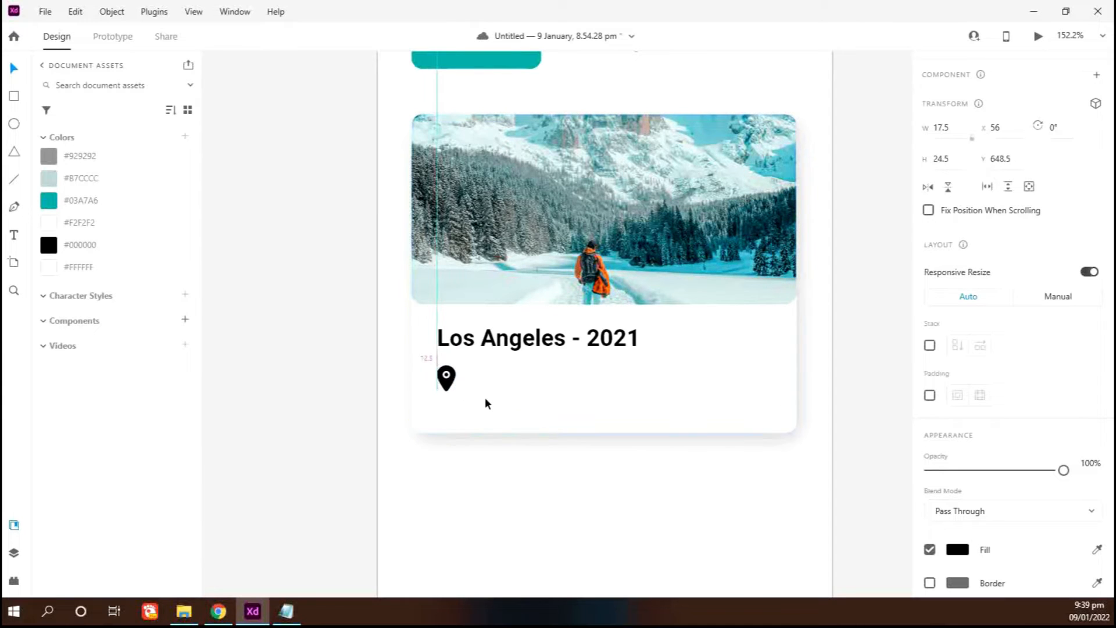
# - Add the label "USA" beside the pin icon in Regular weight
pyautogui.click(463, 380)
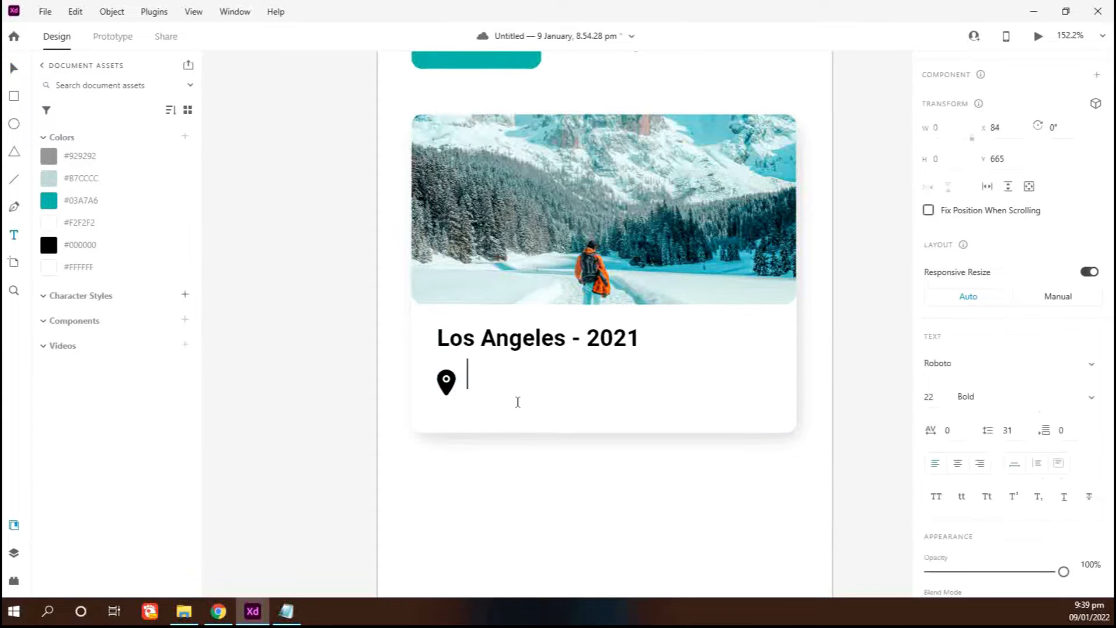
pyautogui.hotkey('ctrl', 'a')
pyautogui.hotkey('ctrl', 'b')
# - Set the USA label's font size to 16 and its line spacing to 21
pyautogui.click(934, 398)
pyautogui.press('Down')
pyautogui.press('Down')
pyautogui.press('Down')
pyautogui.press('Down')
pyautogui.press('Down')
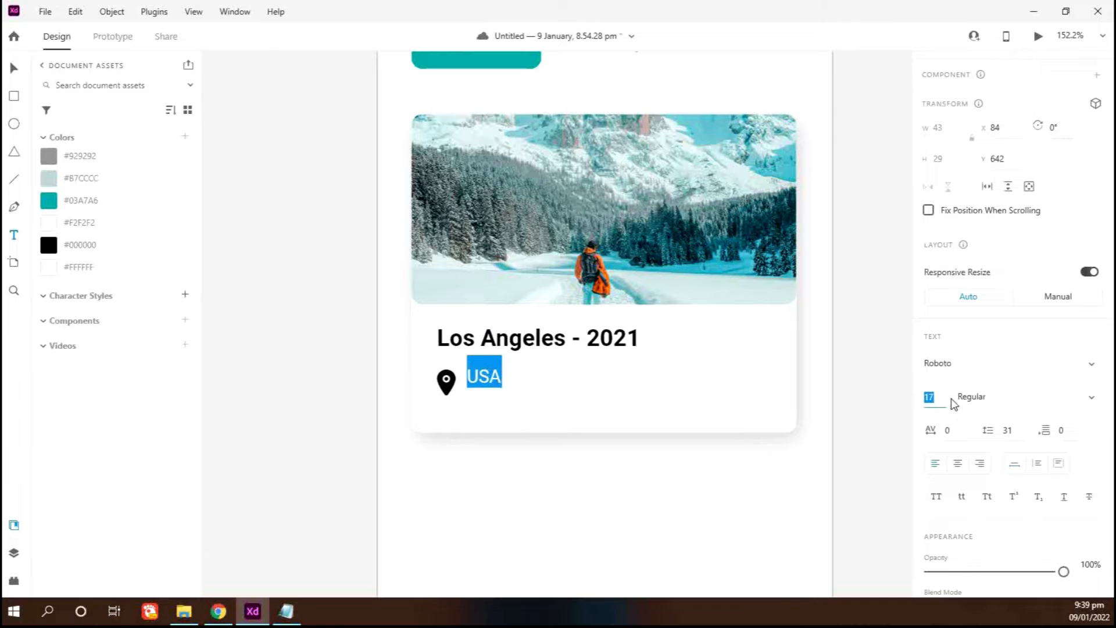
pyautogui.click(1010, 432)
pyautogui.write('0')
pyautogui.press('Return')
pyautogui.click(931, 397)
pyautogui.press('Down')
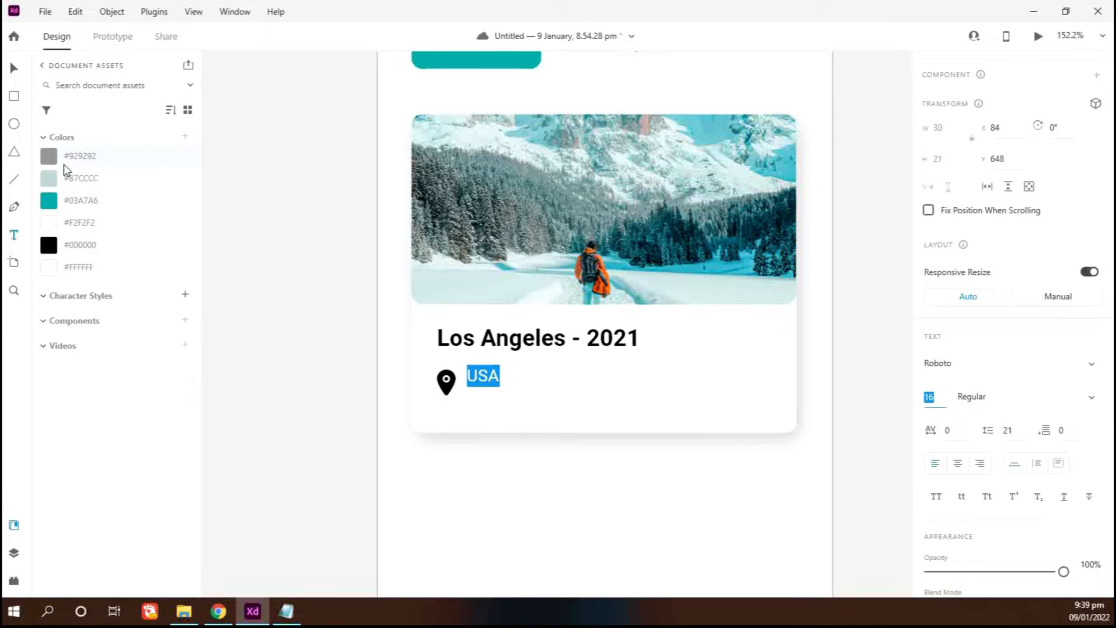
# - Colour the USA label #929292 and the location pin icon #03A7A6
pyautogui.click(64, 162)
pyautogui.click(18, 67)
pyautogui.moveTo(480, 374); pyautogui.dragTo(483, 379)
pyautogui.click(449, 381)
pyautogui.click(88, 201)
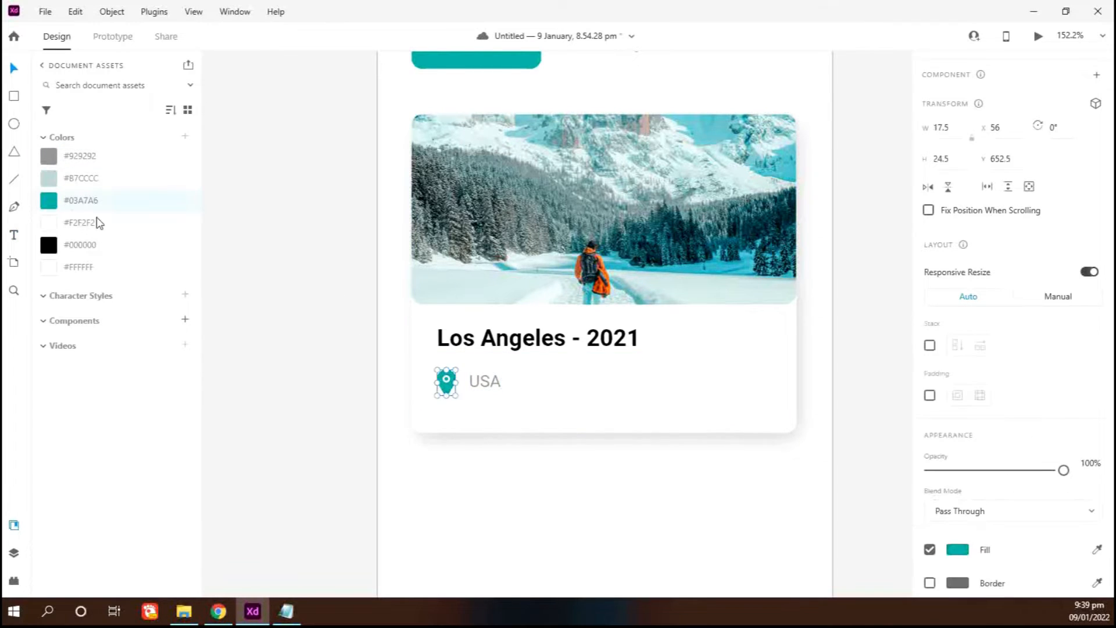
# - Align the USA label vertically with the pin icon and nudge it slightly left
pyautogui.click(478, 382)
pyautogui.keyDown('shift'); pyautogui.click(454, 382); pyautogui.keyUp('shift')
pyautogui.click(577, 476)
pyautogui.click(486, 384)
pyautogui.press('Left')
pyautogui.press('Left')
pyautogui.press('Left')
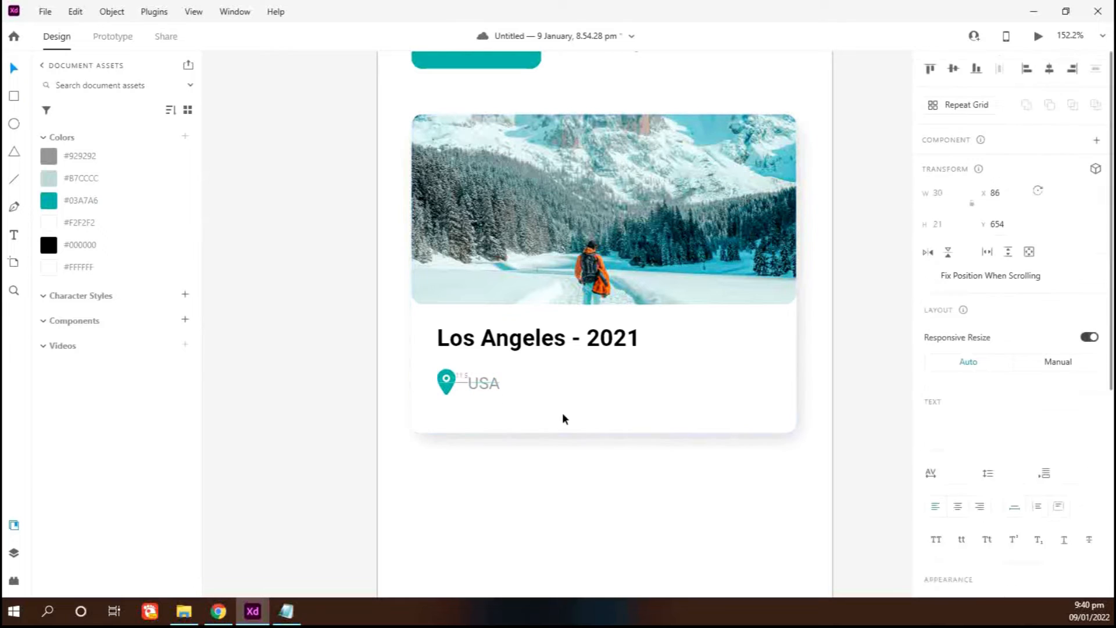
# - Duplicate the USA label to the card's right side at X 342 and change the copy's text to "6 days"
pyautogui.hotkey('shift', 'Right')
pyautogui.hotkey('shift', 'Right')
pyautogui.hotkey('shift', 'Right')
pyautogui.hotkey('shift', 'Right')
pyautogui.hotkey('shift', 'Right')
pyautogui.hotkey('shift', 'Right')
pyautogui.hotkey('shift', 'Right')
pyautogui.hotkey('shift', 'Right')
pyautogui.hotkey('shift', 'Right')
pyautogui.hotkey('shift', 'Right')
pyautogui.hotkey('shift', 'Right')
pyautogui.hotkey('shift', 'Right')
pyautogui.hotkey('shift', 'Right')
pyautogui.hotkey('shift', 'Right')
pyautogui.hotkey('shift', 'Right')
pyautogui.hotkey('shift', 'Right')
pyautogui.hotkey('shift', 'Right')
pyautogui.hotkey('shift', 'Right')
pyautogui.hotkey('shift', 'Right')
pyautogui.hotkey('shift', 'Right')
pyautogui.hotkey('shift', 'Right')
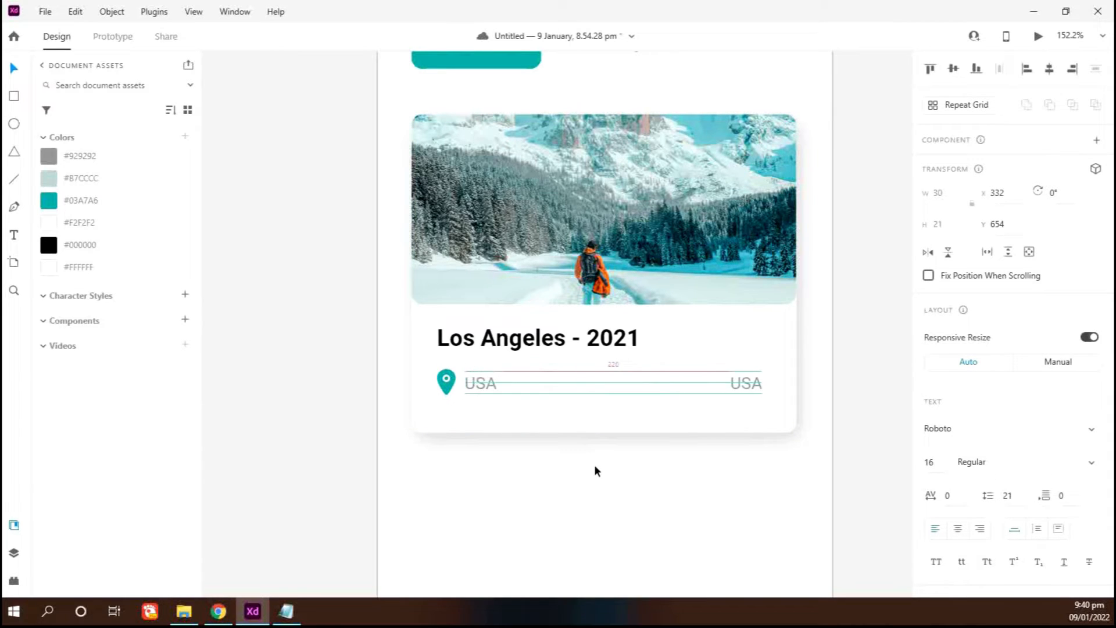
pyautogui.doubleClick(758, 384)
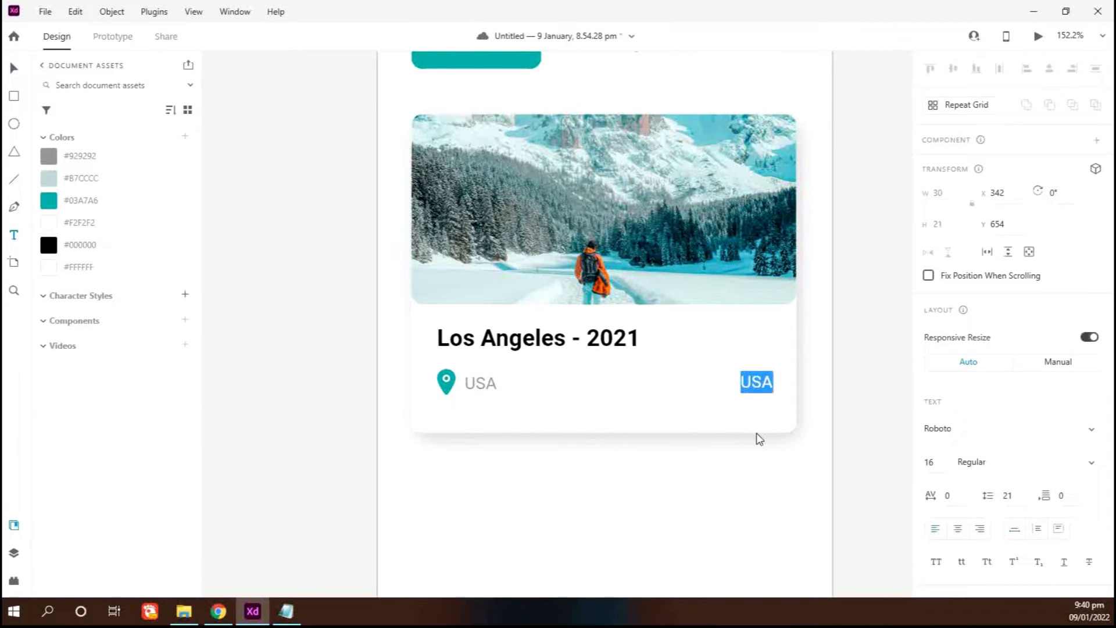
pyautogui.press('Escape')
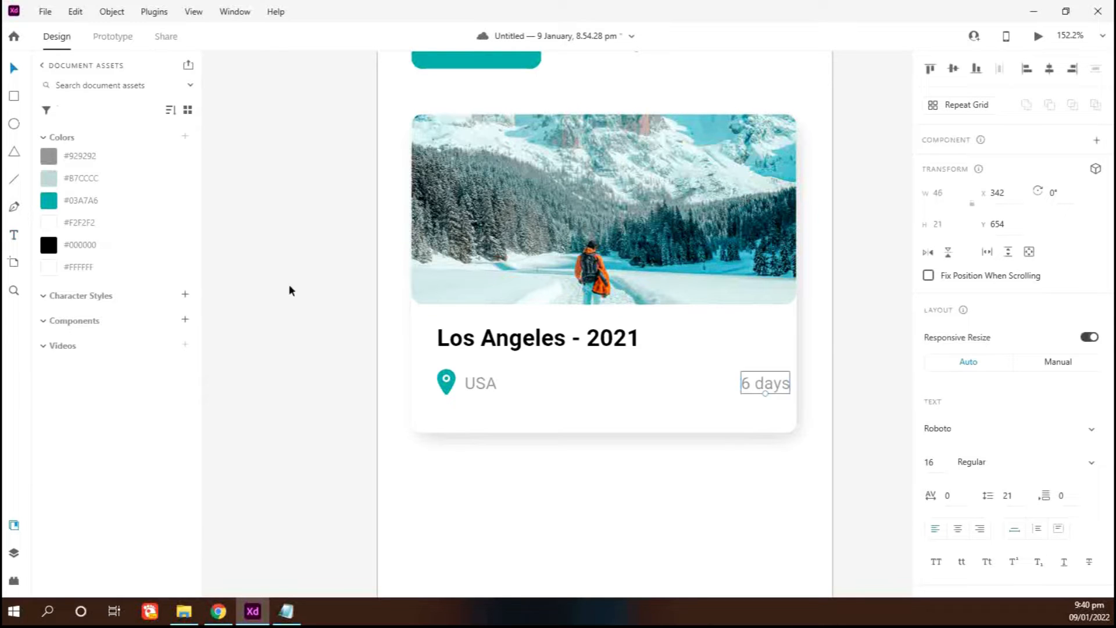
# - Duplicate the whole destination card to its right and scale the copy down, placing it at X 408, Y 424
pyautogui.scroll(-4, 822, 461)
pyautogui.moveTo(815, 468); pyautogui.dragTo(579, 252)
pyautogui.moveTo(699, 356); pyautogui.dragTo(842, 356)
pyautogui.moveTo(875, 479); pyautogui.dragTo(922, 480)
pyautogui.moveTo(825, 474); pyautogui.dragTo(581, 236)
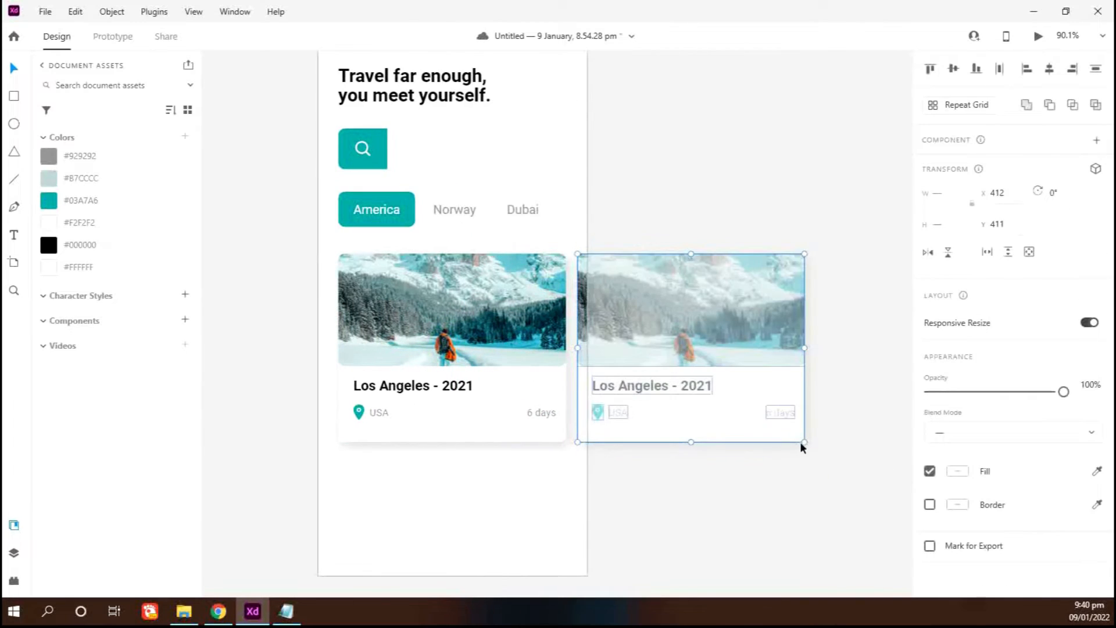
pyautogui.moveTo(799, 442); pyautogui.dragTo(792, 433)
# - Duplicate the smaller card and move the copy across to the main card's left side, at about X -312
pyautogui.hotkey('shift', 'Left')
pyautogui.hotkey('shift', 'Left')
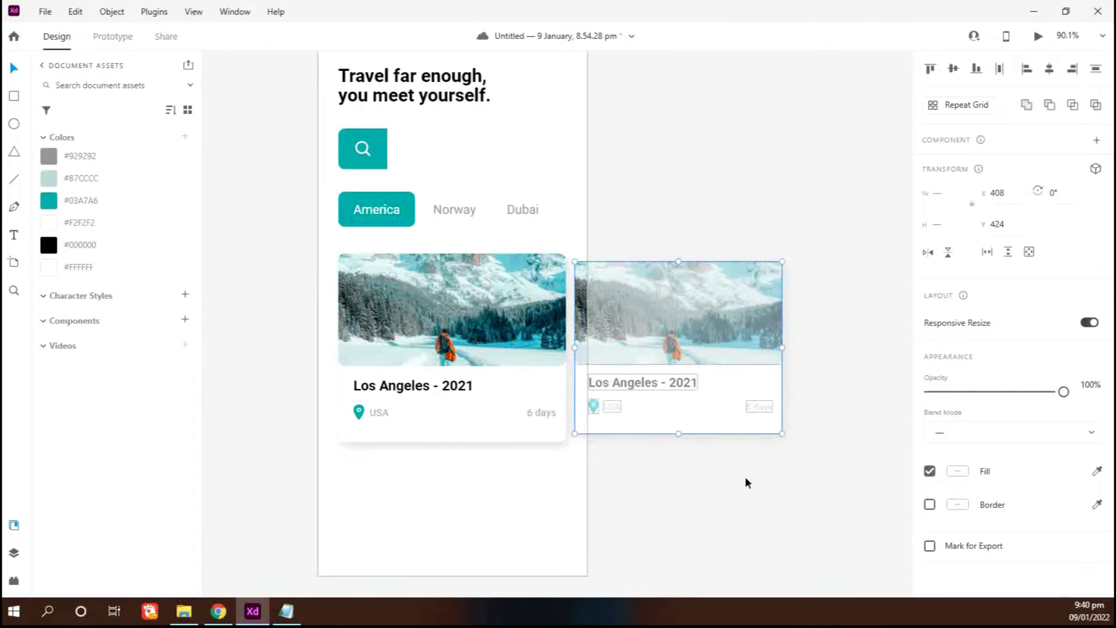
pyautogui.hotkey('shift', 'Left')
pyautogui.hotkey('shift', 'Left')
pyautogui.hotkey('shift', 'Left')
pyautogui.hotkey('shift', 'Left')
pyautogui.hotkey('shift', 'Left')
pyautogui.hotkey('shift', 'Left')
pyautogui.hotkey('shift', 'Left')
pyautogui.hotkey('shift', 'Left')
pyautogui.hotkey('shift', 'Left')
pyautogui.hotkey('shift', 'Left')
pyautogui.hotkey('shift', 'Left')
pyautogui.hotkey('shift', 'Left')
pyautogui.hotkey('shift', 'Left')
pyautogui.hotkey('shift', 'Left')
pyautogui.hotkey('shift', 'Left')
pyautogui.hotkey('shift', 'Left')
pyautogui.hotkey('shift', 'Left')
pyautogui.hotkey('shift', 'Left')
pyautogui.hotkey('shift', 'Left')
pyautogui.hotkey('shift', 'Left')
pyautogui.hotkey('shift', 'Left')
pyautogui.hotkey('shift', 'Left')
pyautogui.hotkey('shift', 'Left')
pyautogui.hotkey('shift', 'Left')
pyautogui.hotkey('shift', 'Left')
pyautogui.hotkey('shift', 'Left')
pyautogui.hotkey('shift', 'Left')
pyautogui.hotkey('shift', 'Left')
pyautogui.hotkey('shift', 'Left')
pyautogui.hotkey('shift', 'Left')
pyautogui.hotkey('shift', 'Left')
pyautogui.hotkey('shift', 'Left')
pyautogui.hotkey('shift', 'Left')
pyautogui.hotkey('shift', 'Left')
pyautogui.hotkey('shift', 'Left')
pyautogui.hotkey('shift', 'Left')
pyautogui.hotkey('shift', 'Left')
pyautogui.hotkey('shift', 'Left')
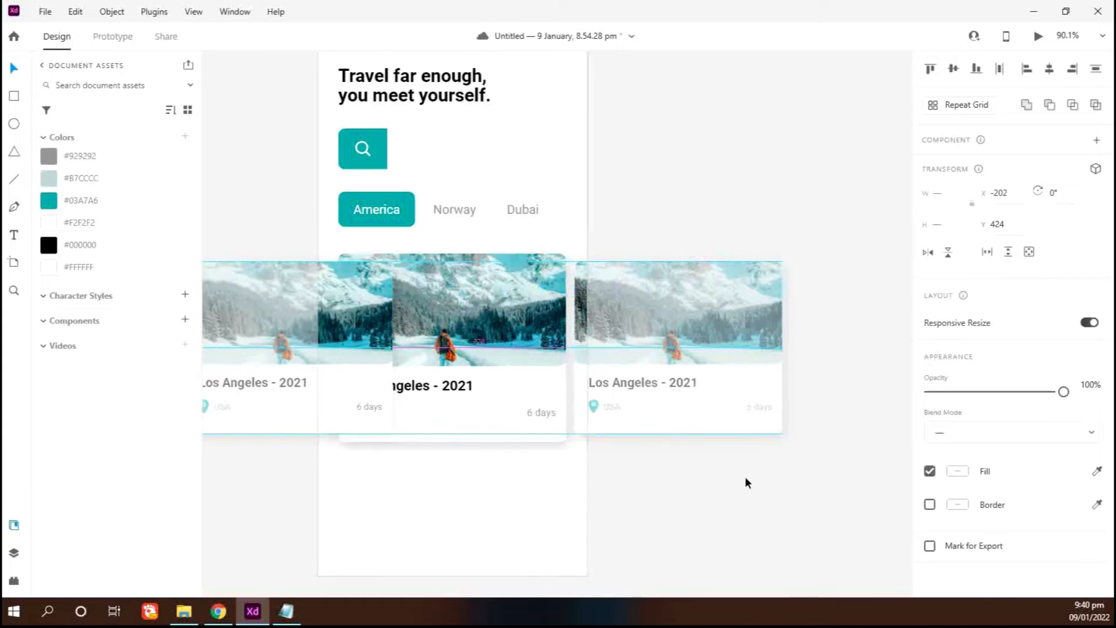
pyautogui.click(608, 486)
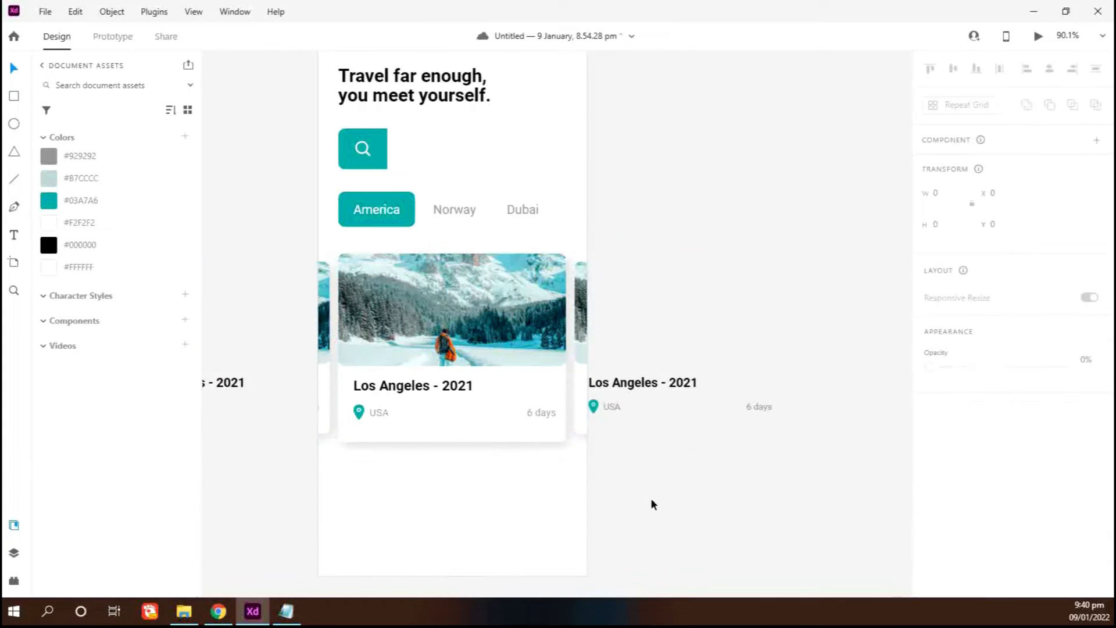
# - Remove the side cards' titles and location labels that spill outside the artboard
pyautogui.scroll(-4, 639, 497)
pyautogui.moveTo(723, 447); pyautogui.dragTo(356, 445)
pyautogui.click(588, 477)
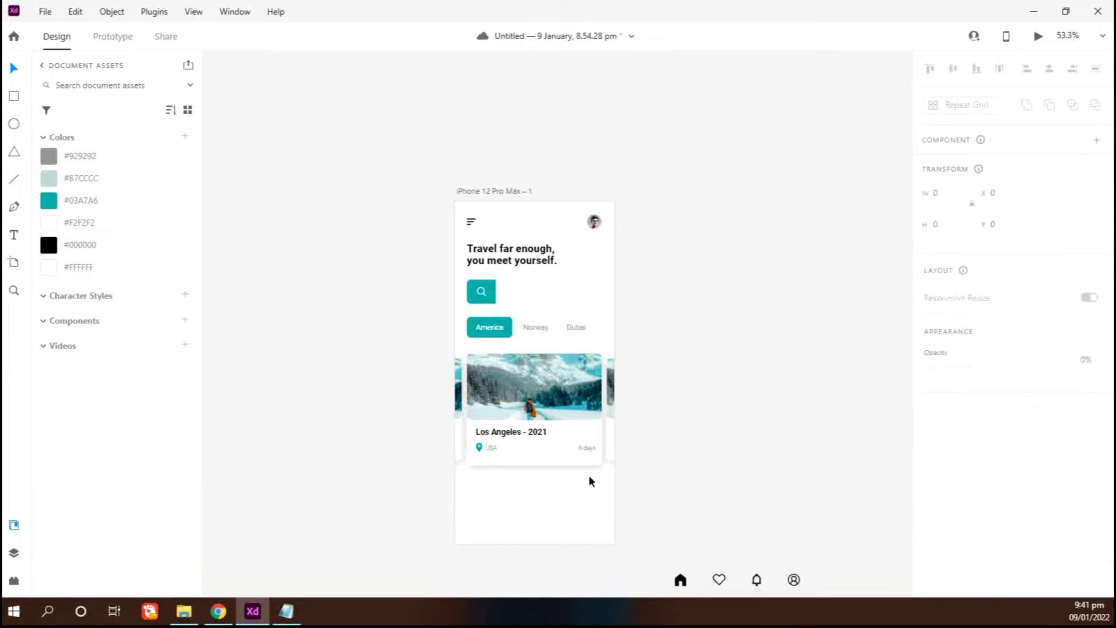
# - Draw a 4 by 4 dot below the card at X 155, Y 764, filled #929292 and without a border
pyautogui.scroll(4, 608, 470)
pyautogui.scroll(-3, 540, 503)
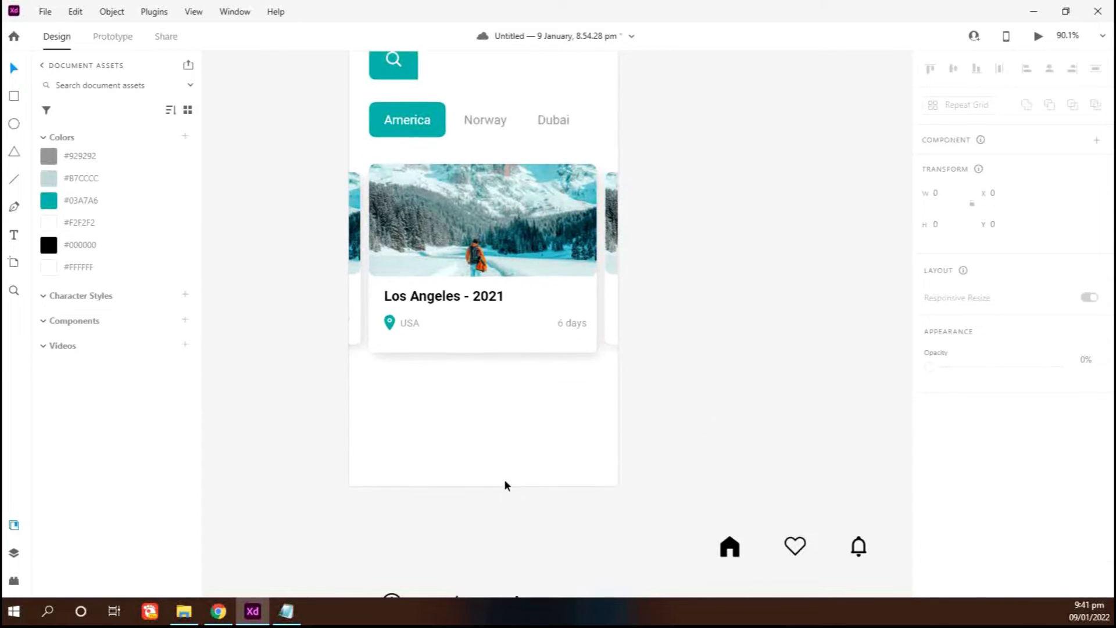
pyautogui.scroll(5, 469, 393)
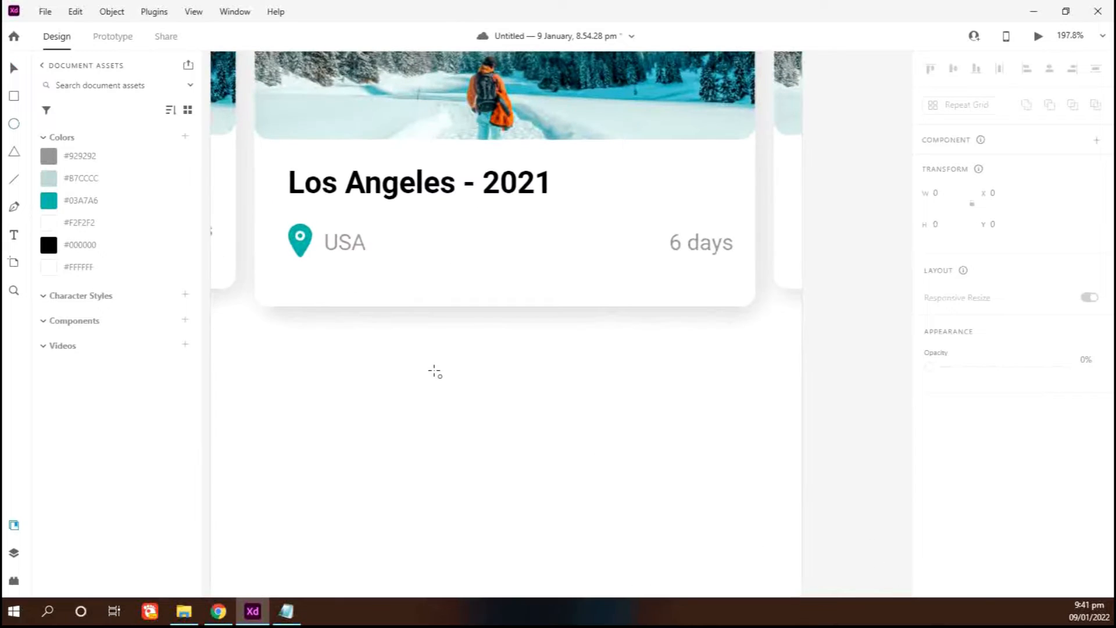
pyautogui.moveTo(425, 379); pyautogui.dragTo(429, 384)
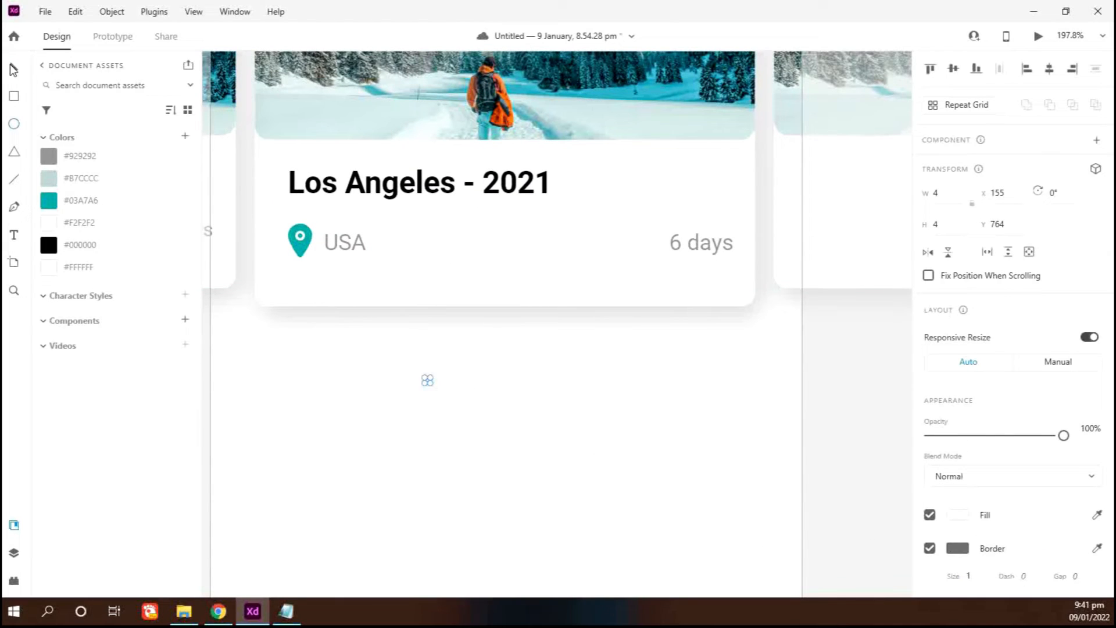
pyautogui.click(80, 155)
pyautogui.click(930, 548)
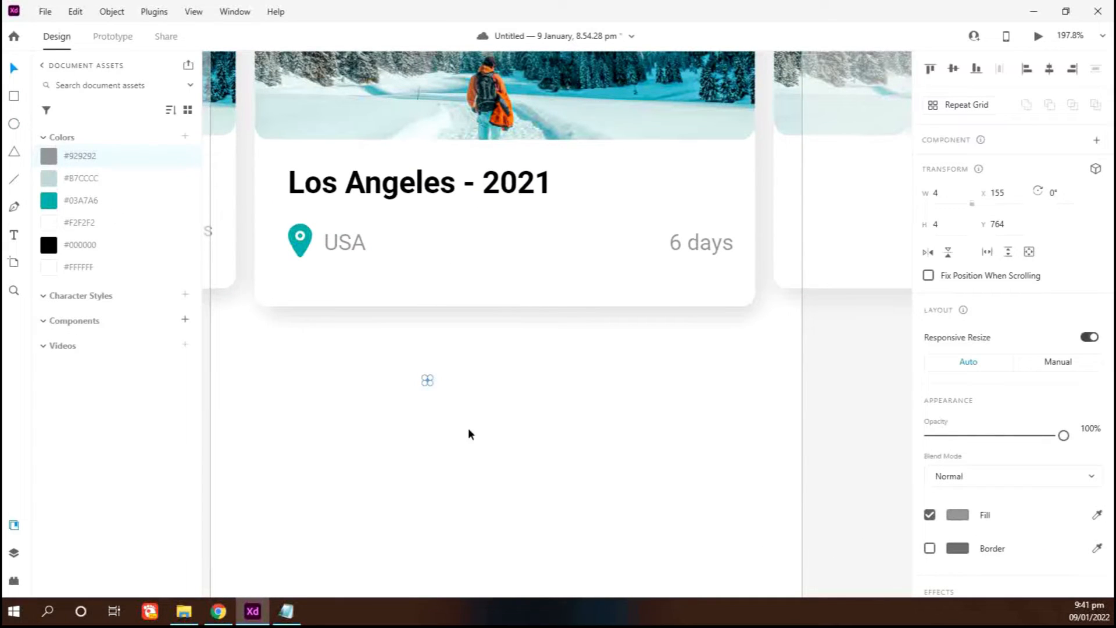
# - Duplicate the grey dot twice in a row to its right, ending with the last copy at X 205
pyautogui.hotkey('ctrl', 'd')
pyautogui.hotkey('shift', 'Right')
pyautogui.hotkey('shift', 'Right')
pyautogui.hotkey('shift', 'Right')
pyautogui.hotkey('ctrl', 'd')
pyautogui.hotkey('shift', 'Right')
pyautogui.hotkey('shift', 'Right')
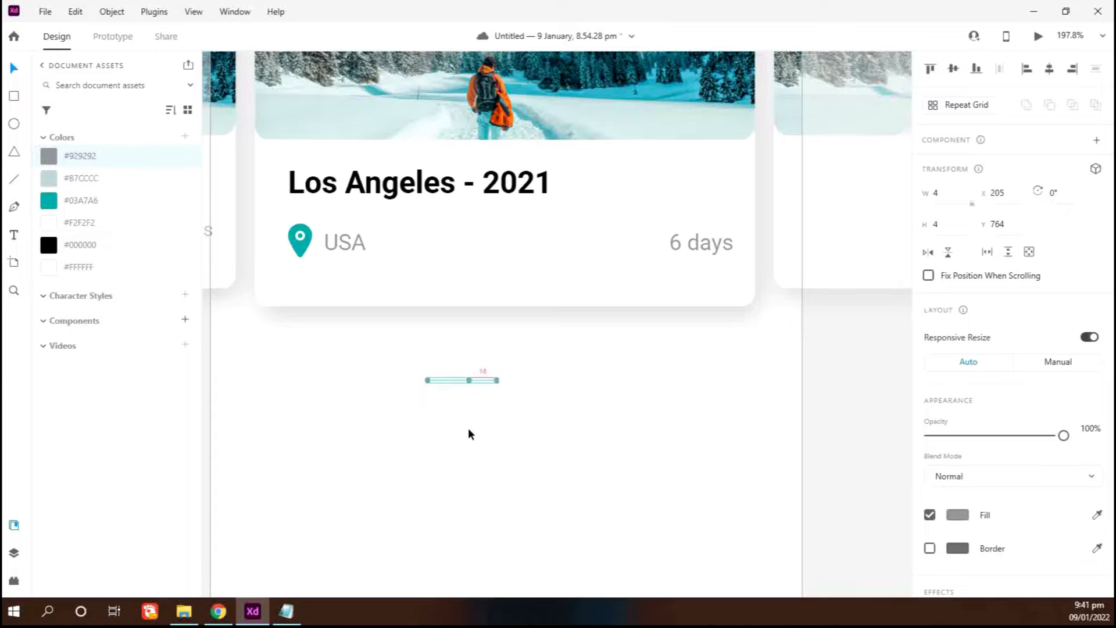
# - Draw a small square about 5 by 5 between the first two dots at X 170, Y 764
pyautogui.click(14, 96)
pyautogui.scroll(5, 429, 417)
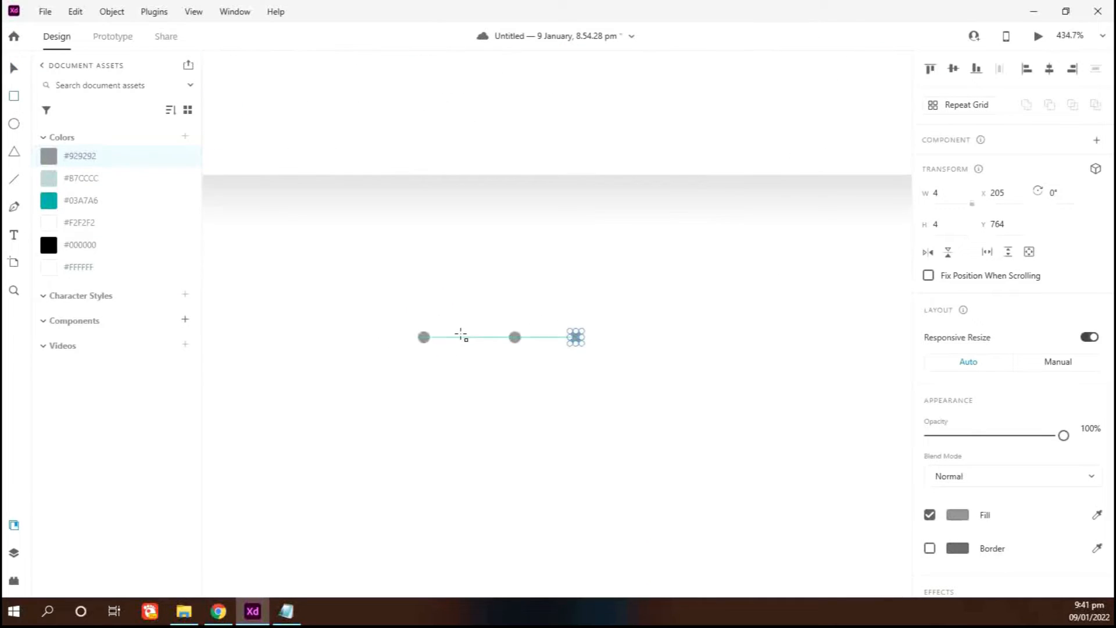
pyautogui.moveTo(461, 330); pyautogui.dragTo(471, 338)
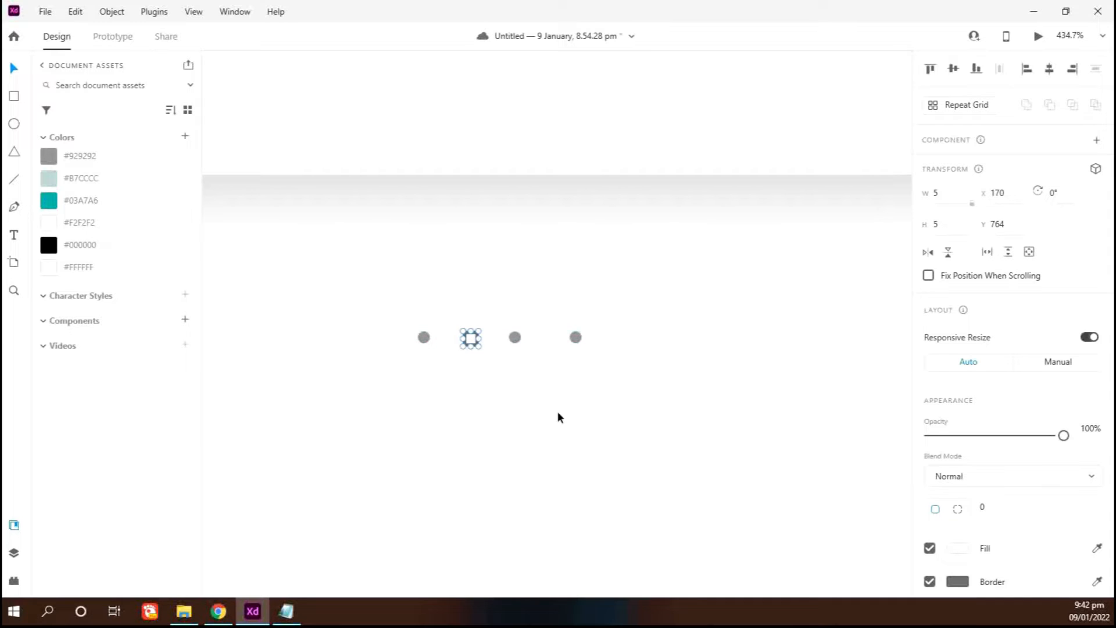
# - Even out the dot spacing by nudging the third mark slightly right and moving the last dot to X 201
pyautogui.click(577, 338)
pyautogui.moveTo(577, 338); pyautogui.dragTo(570, 338)
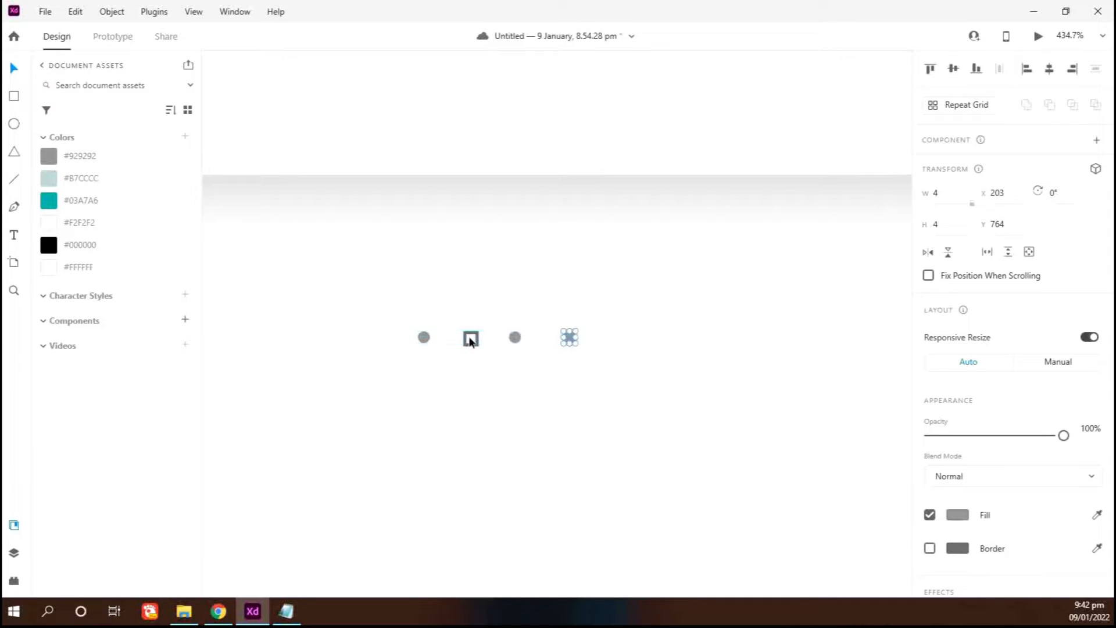
pyautogui.click(516, 337)
pyautogui.keyDown('shift'); pyautogui.click(570, 338); pyautogui.keyUp('shift')
pyautogui.press('Right')
pyautogui.click(584, 365)
pyautogui.click(573, 337)
pyautogui.press('Left')
pyautogui.press('Left')
pyautogui.press('Left')
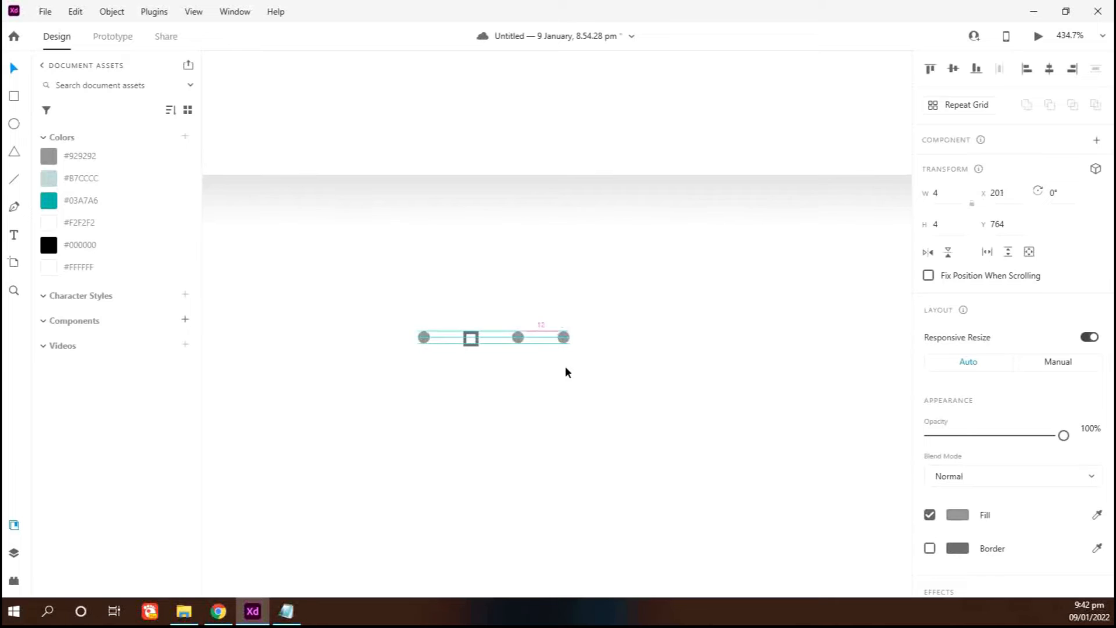
# - Give the small square a #03A7A6 border and turn off its fill
pyautogui.click(472, 343)
pyautogui.click(957, 581)
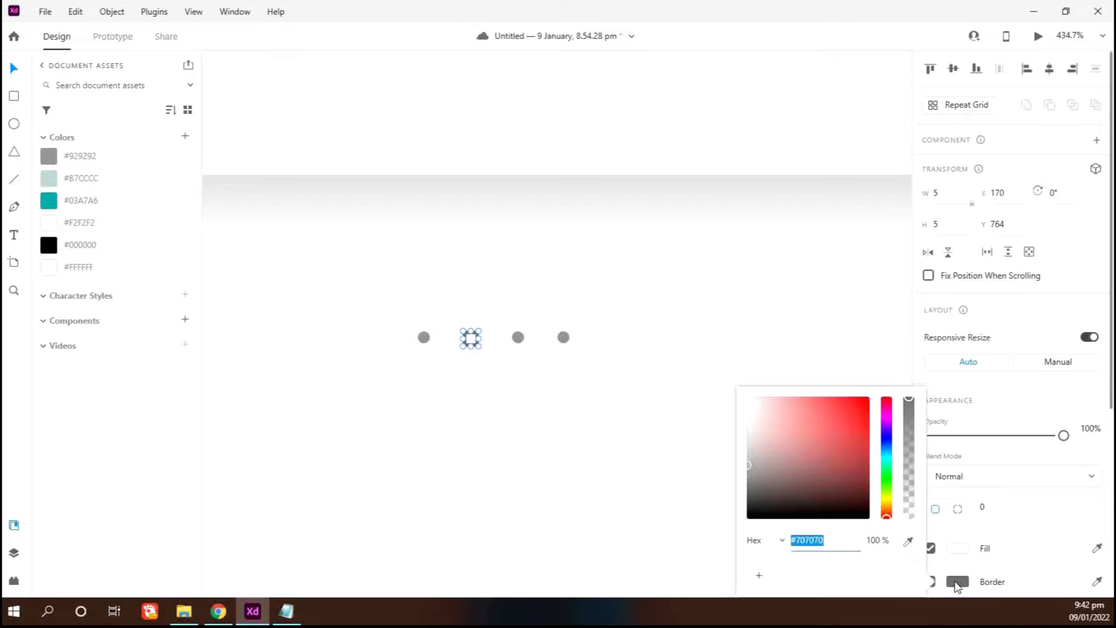
pyautogui.click(905, 538)
pyautogui.click(49, 200)
pyautogui.click(978, 579)
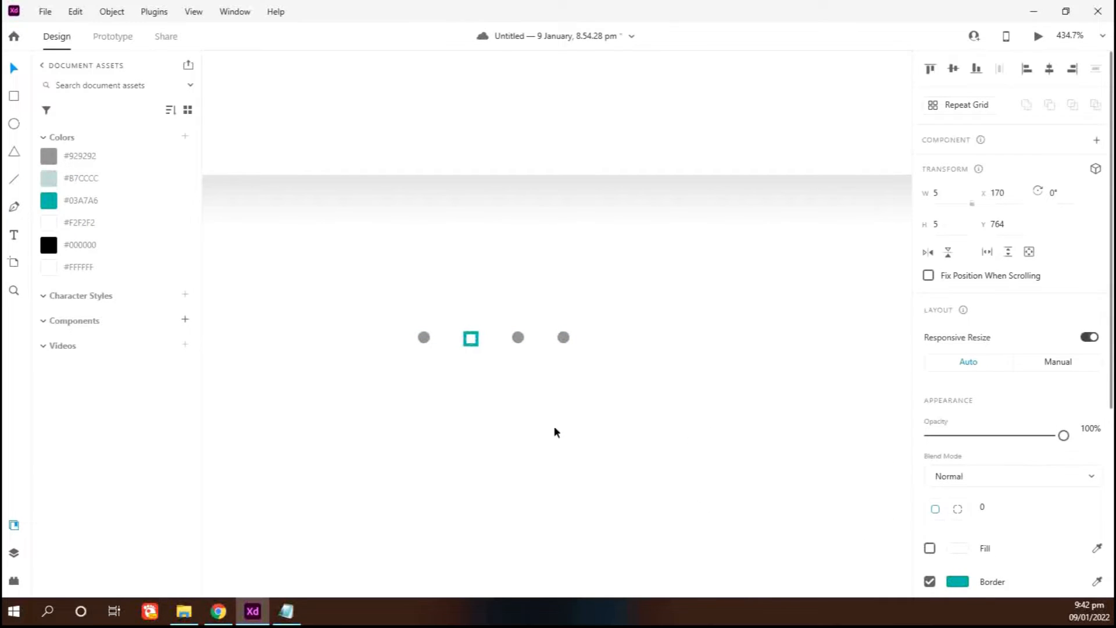
# - Move all four page indicator marks together closer beneath the main card, centred on the artboard
pyautogui.moveTo(608, 373); pyautogui.dragTo(395, 296)
pyautogui.scroll(-4, 710, 441)
pyautogui.hscroll(3, 905, 445)
pyautogui.moveTo(593, 443); pyautogui.dragTo(405, 362)
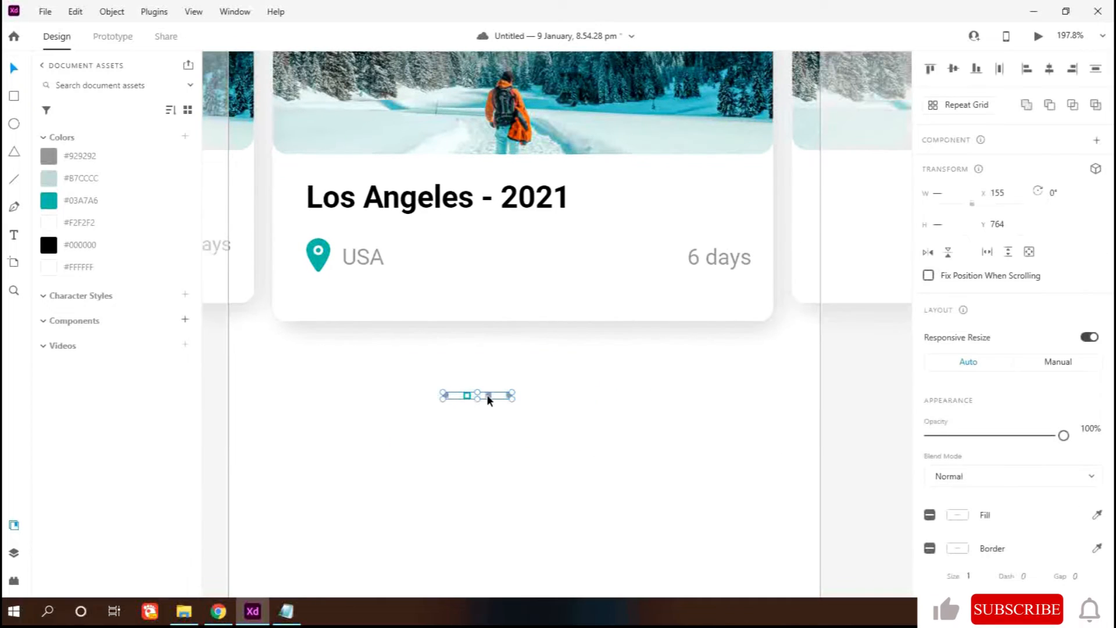
pyautogui.moveTo(488, 396); pyautogui.dragTo(536, 366)
pyautogui.click(643, 444)
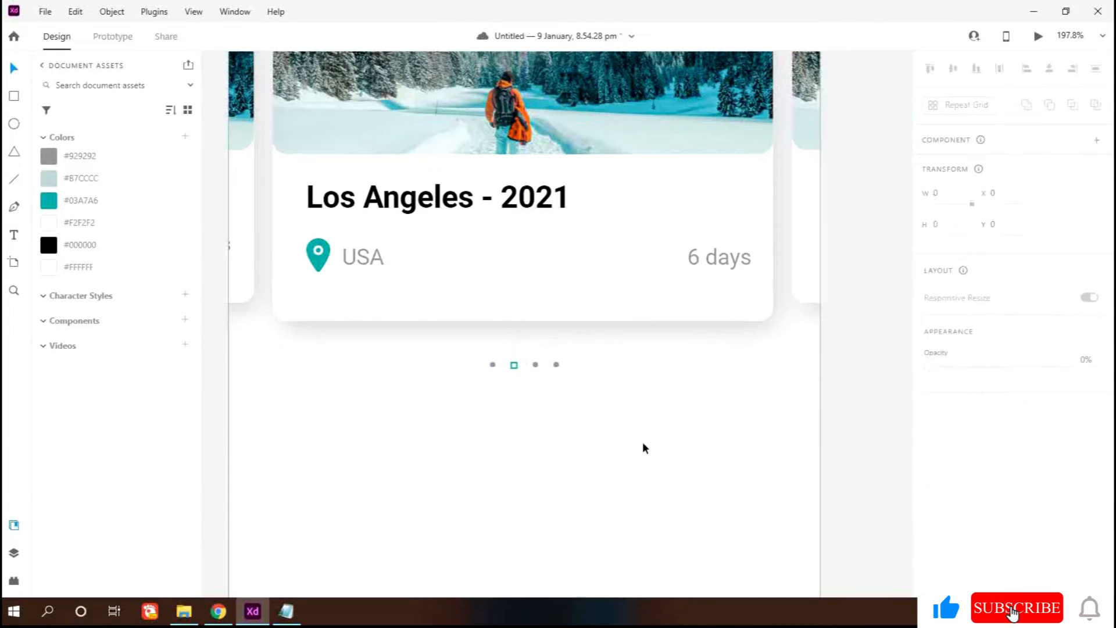
# - Move the three cards and the page indicator down together to Y 421
pyautogui.scroll(-2, 639, 434)
pyautogui.moveTo(612, 391); pyautogui.dragTo(563, 359)
pyautogui.click(601, 469)
pyautogui.scroll(-1, 601, 470)
pyautogui.moveTo(891, 425); pyautogui.dragTo(361, 98)
pyautogui.scroll(3, 744, 177)
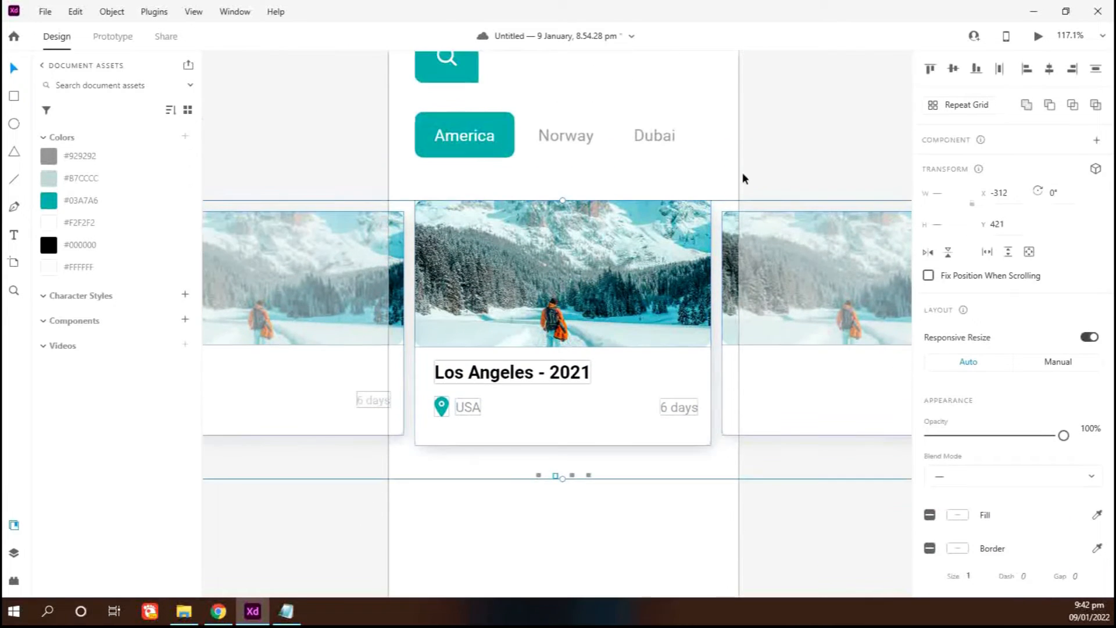
# - Shift the America, Norway and Dubai tabs down slightly to even out the gap above the cards
pyautogui.moveTo(818, 155); pyautogui.dragTo(429, 108)
pyautogui.hotkey('shift', 'Down')
pyautogui.hotkey('shift', 'Down')
pyautogui.hotkey('shift', 'Up')
pyautogui.click(652, 532)
# - Draw a full-width 428 by 90 navigation bar rectangle at the artboard's bottom edge, Y 836, and remove its border
pyautogui.scroll(-1, 652, 531)
pyautogui.scroll(-2, 691, 520)
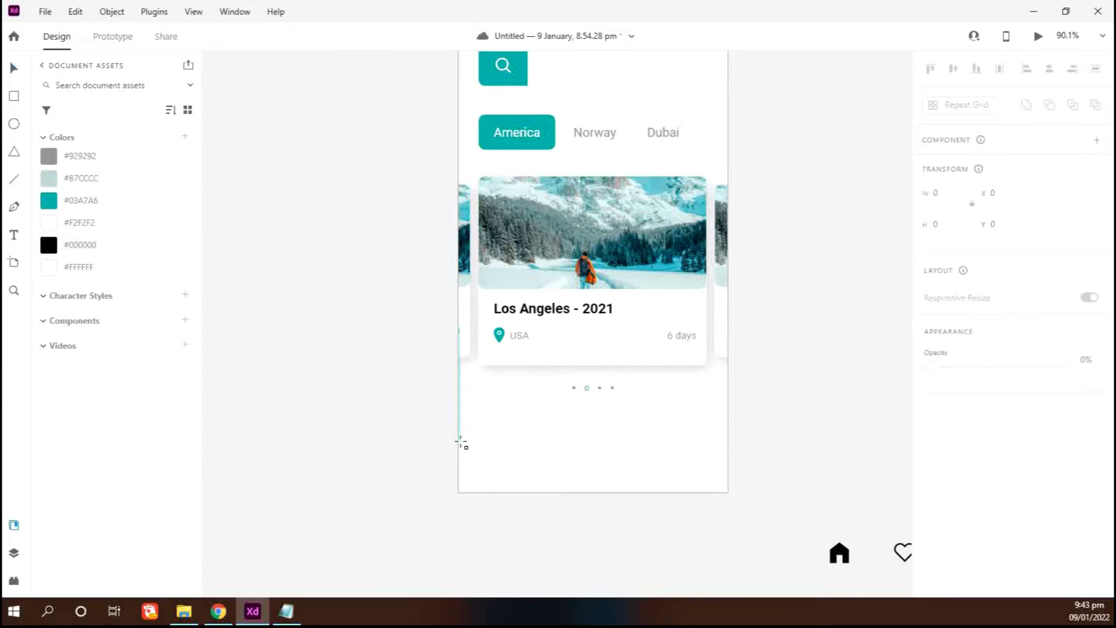
pyautogui.moveTo(460, 441)
pyautogui.mouseDown()
pyautogui.moveTo(573, 477)
pyautogui.moveTo(728, 489)
pyautogui.mouseUp()
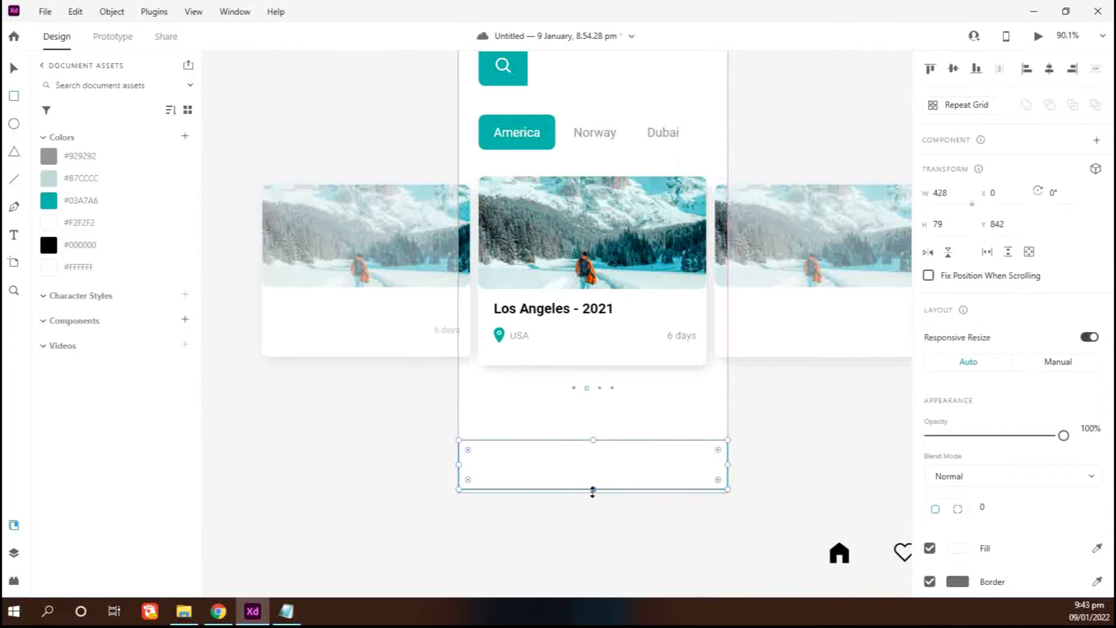
pyautogui.moveTo(592, 492); pyautogui.dragTo(593, 494)
pyautogui.moveTo(593, 441); pyautogui.dragTo(593, 437)
pyautogui.click(930, 581)
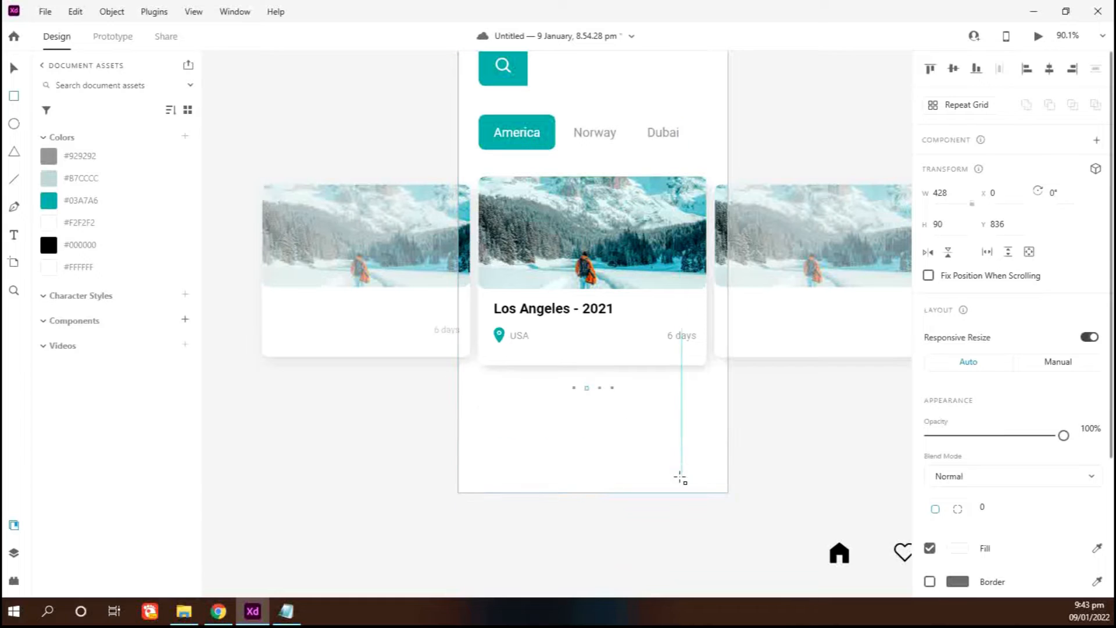
# - Move the home, heart, bell and profile icons into the bottom navigation bar at X 46.03, Y 864.5
pyautogui.scroll(-1, 669, 558)
pyautogui.moveTo(670, 587); pyautogui.dragTo(744, 502)
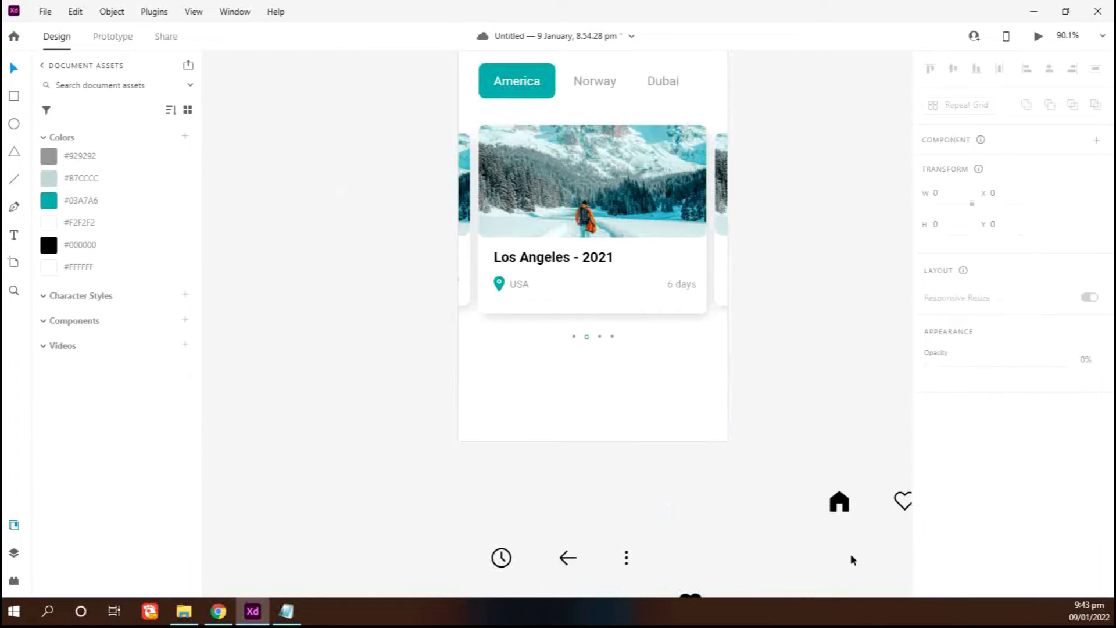
pyautogui.hscroll(3, 851, 554)
pyautogui.moveTo(891, 539); pyautogui.dragTo(662, 457)
pyautogui.moveTo(681, 504); pyautogui.dragTo(337, 415)
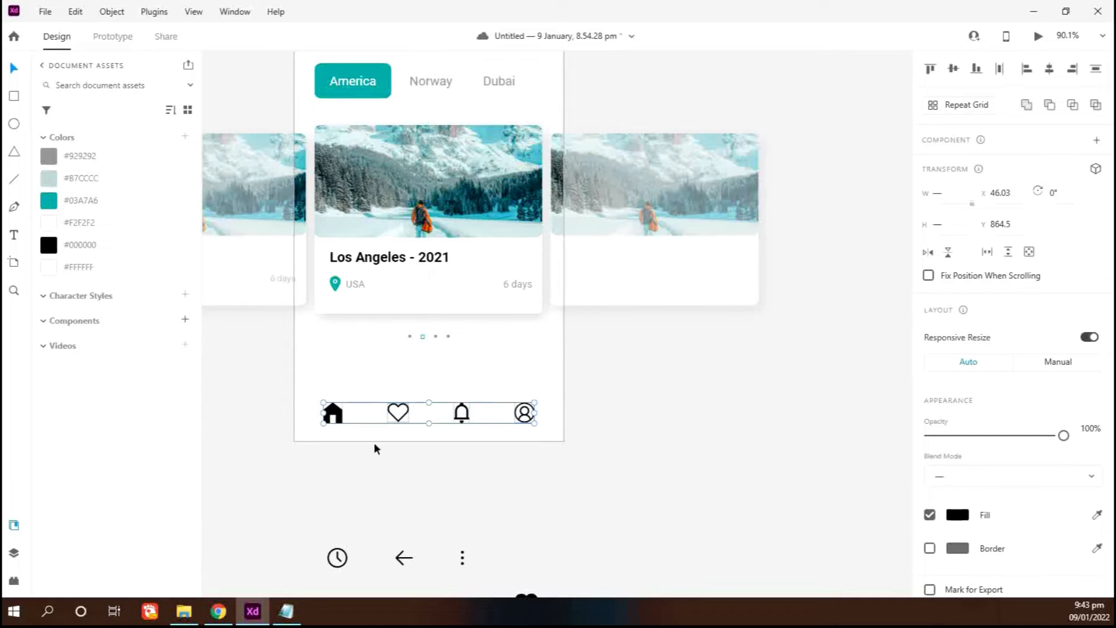
# - Colour the navigation icons #B7CCCC and the home icon #03A7A6
pyautogui.click(50, 185)
pyautogui.click(261, 375)
pyautogui.click(338, 414)
pyautogui.click(46, 205)
pyautogui.click(503, 476)
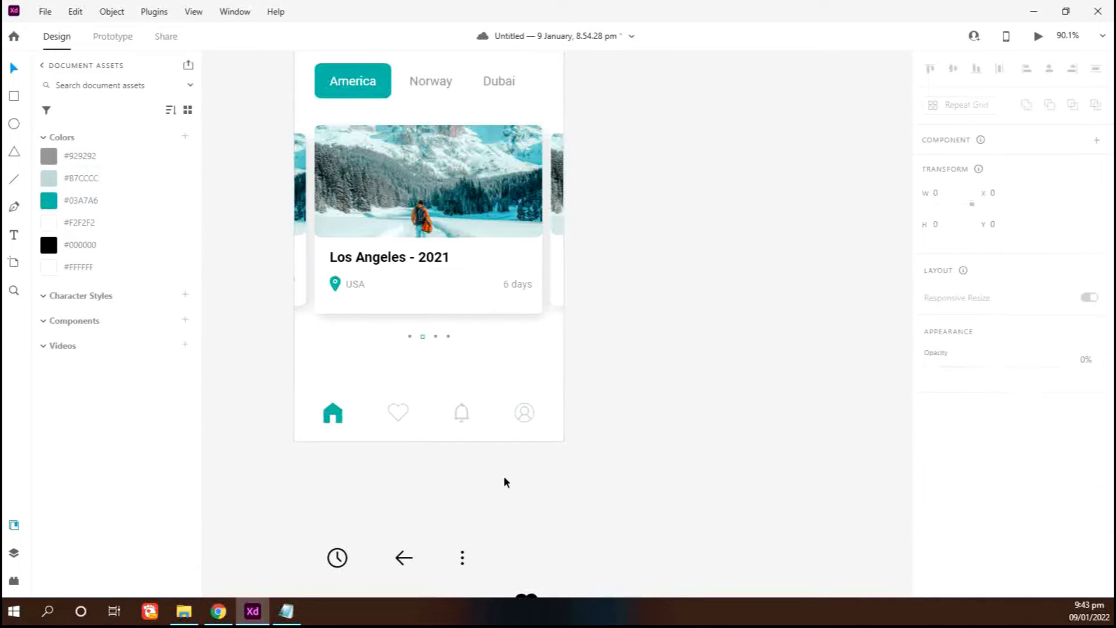
# - Add a second iPhone 12 Pro Max artboard beside the home screen
pyautogui.scroll(-3, 573, 479)
pyautogui.click(14, 262)
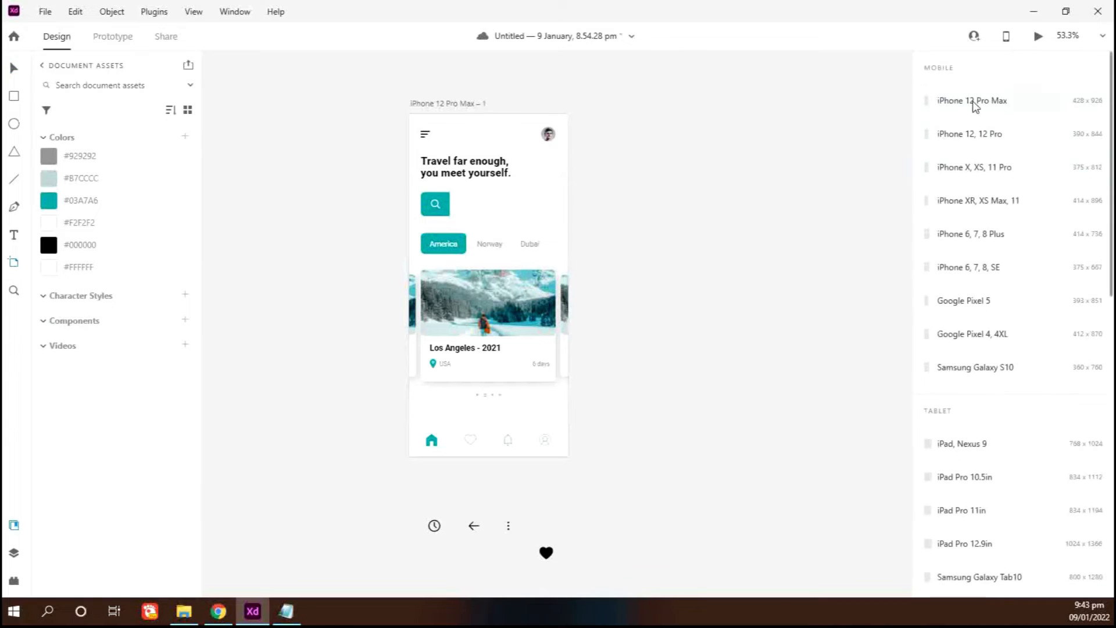
pyautogui.click(959, 100)
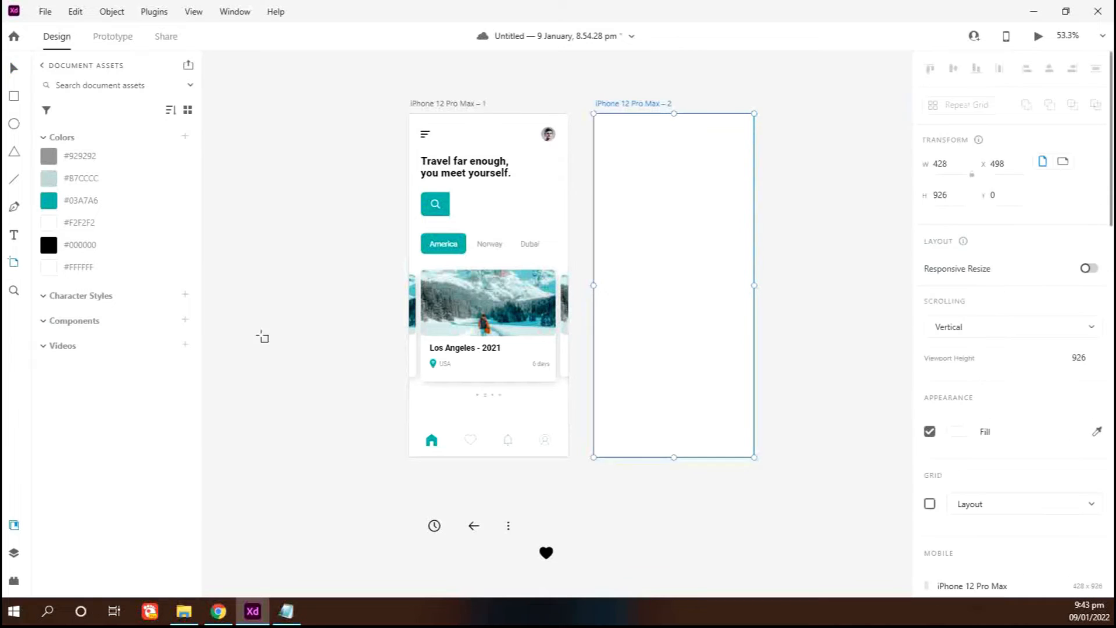
# - Draw a 428 by 535 rectangle at the top of the second artboard and fill it with the snowy mountain photo
pyautogui.click(16, 99)
pyautogui.scroll(1, 874, 409)
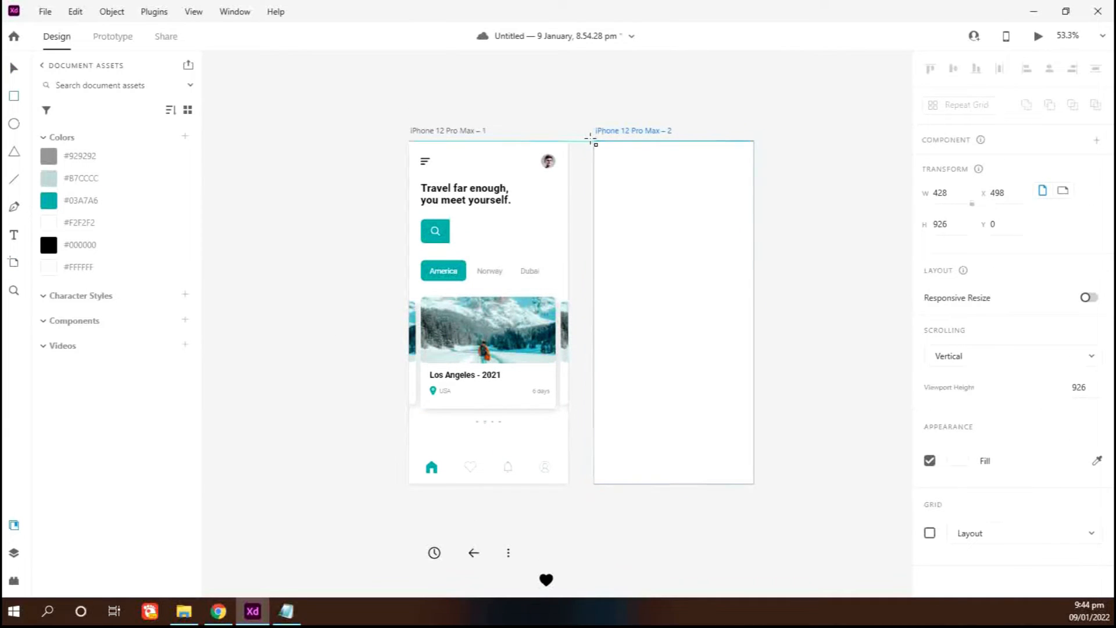
pyautogui.moveTo(590, 140); pyautogui.dragTo(754, 339)
pyautogui.moveTo(592, 238); pyautogui.dragTo(594, 239)
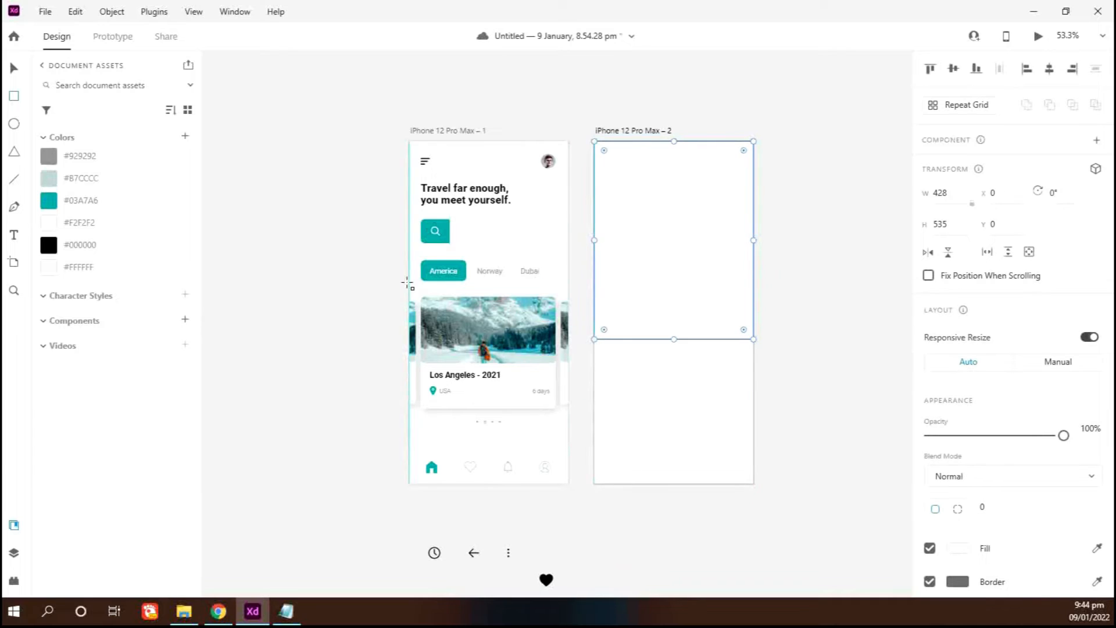
pyautogui.click(184, 611)
pyautogui.moveTo(248, 379); pyautogui.dragTo(654, 324)
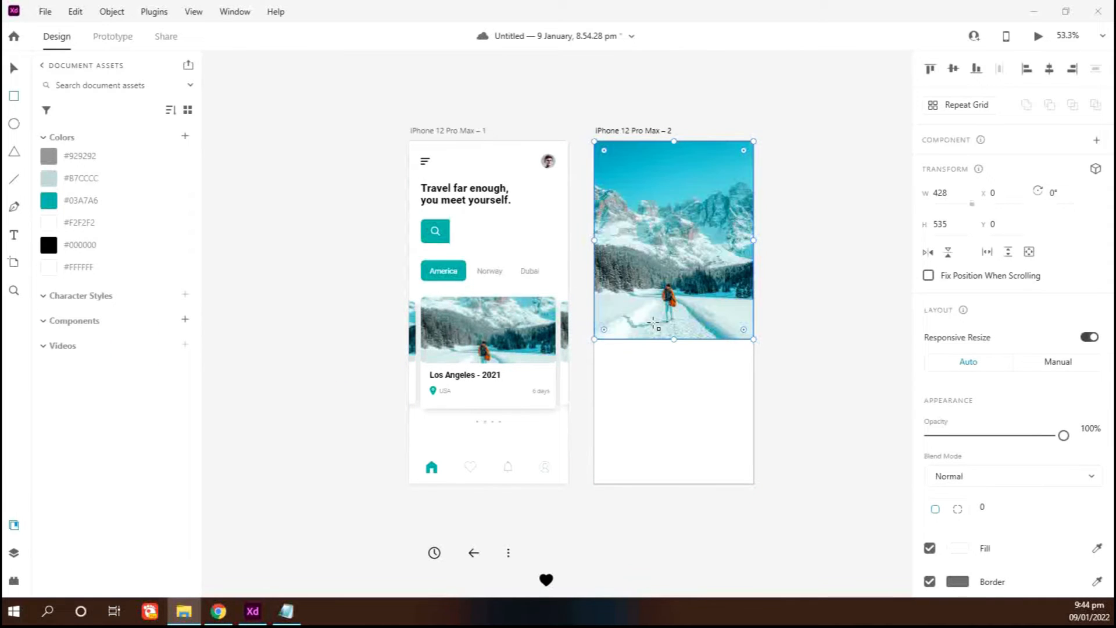
# - Reposition the mountain photo slightly lower within its rectangle and remove the rectangle's border
pyautogui.click(16, 67)
pyautogui.doubleClick(715, 300)
pyautogui.moveTo(715, 300)
pyautogui.mouseDown()
pyautogui.moveTo(715, 315)
pyautogui.moveTo(697, 307)
pyautogui.mouseUp()
pyautogui.click(821, 291)
pyautogui.click(720, 311)
pyautogui.click(929, 581)
pyautogui.doubleClick(696, 316)
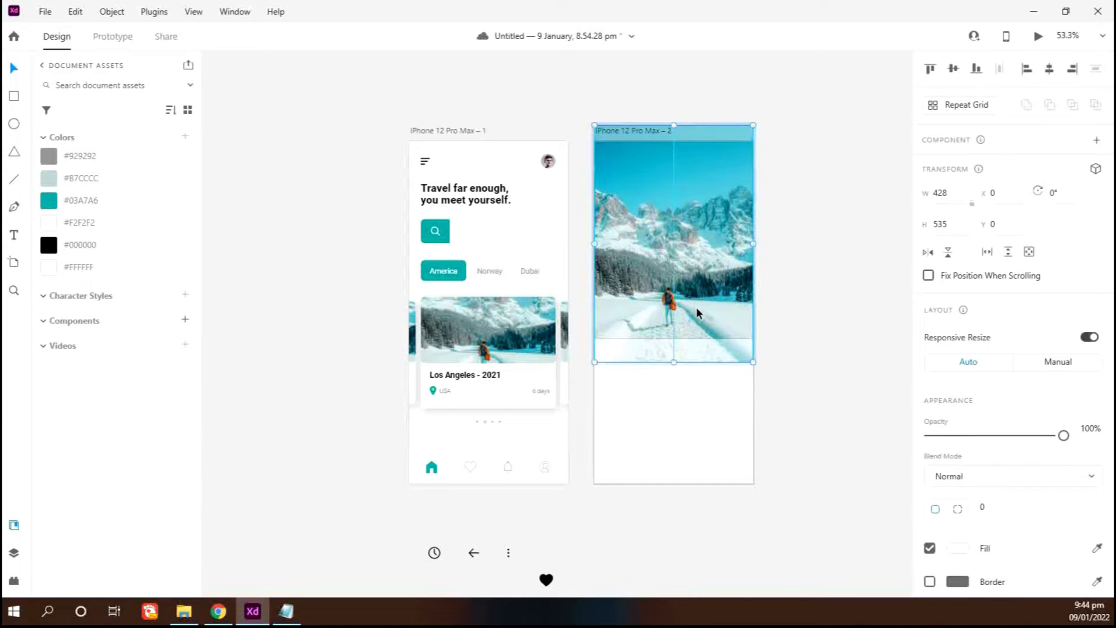
pyautogui.click(608, 439)
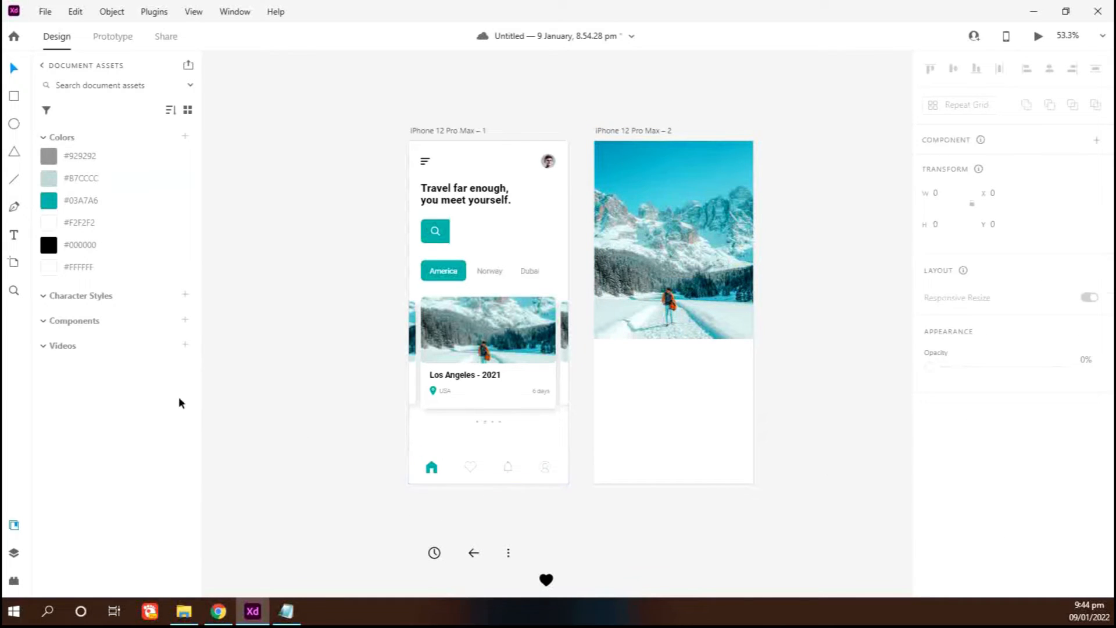
# - Draw a borderless white 428 by 449 panel over the photo's lower part at Y 477 and round its corners to 47
pyautogui.moveTo(594, 484)
pyautogui.mouseDown()
pyautogui.moveTo(594, 346)
pyautogui.moveTo(754, 318)
pyautogui.mouseUp()
pyautogui.click(929, 582)
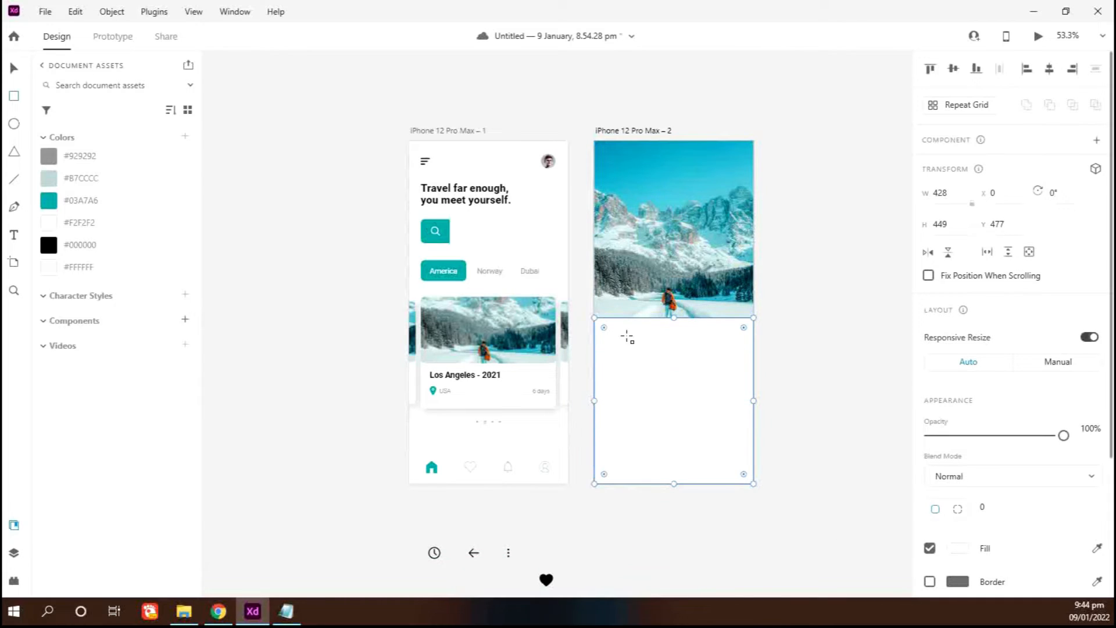
pyautogui.moveTo(604, 327); pyautogui.dragTo(607, 331)
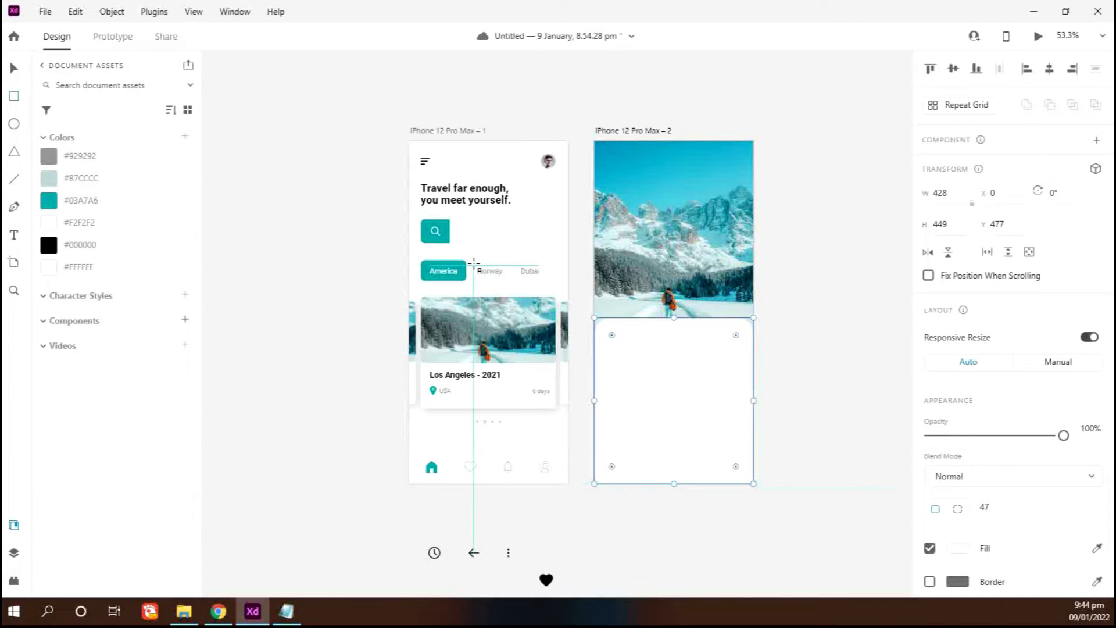
pyautogui.press('v')
pyautogui.click(796, 446)
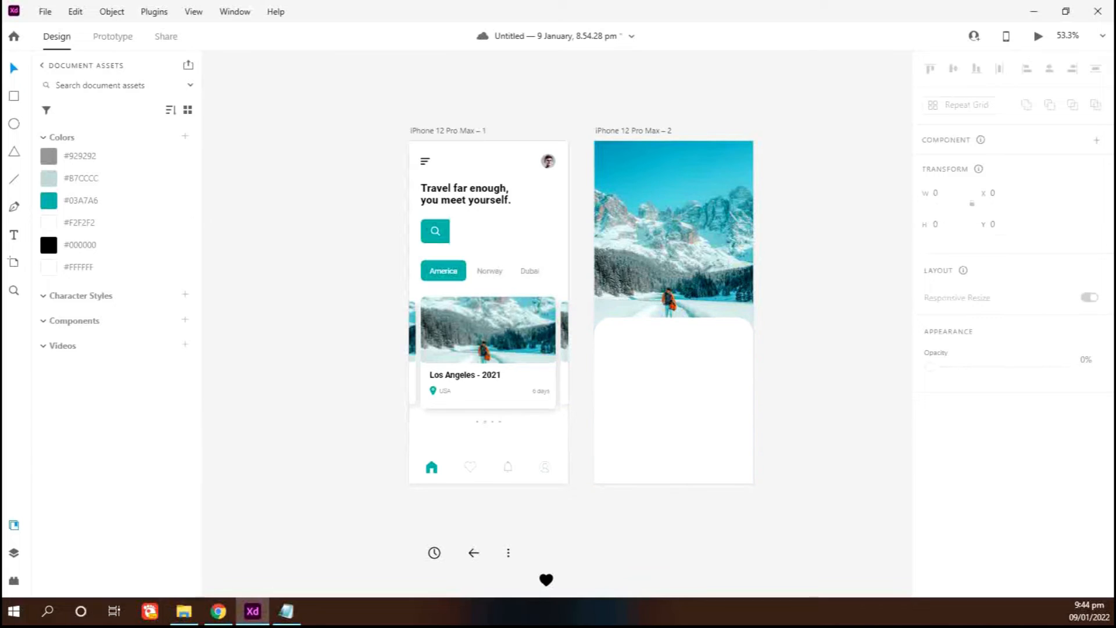
# - Move the back arrow and the three-dot icon onto the second artboard's header, at opposite ends above the mountain photo
pyautogui.hscroll(2, 546, 514)
pyautogui.scroll(-2, 482, 509)
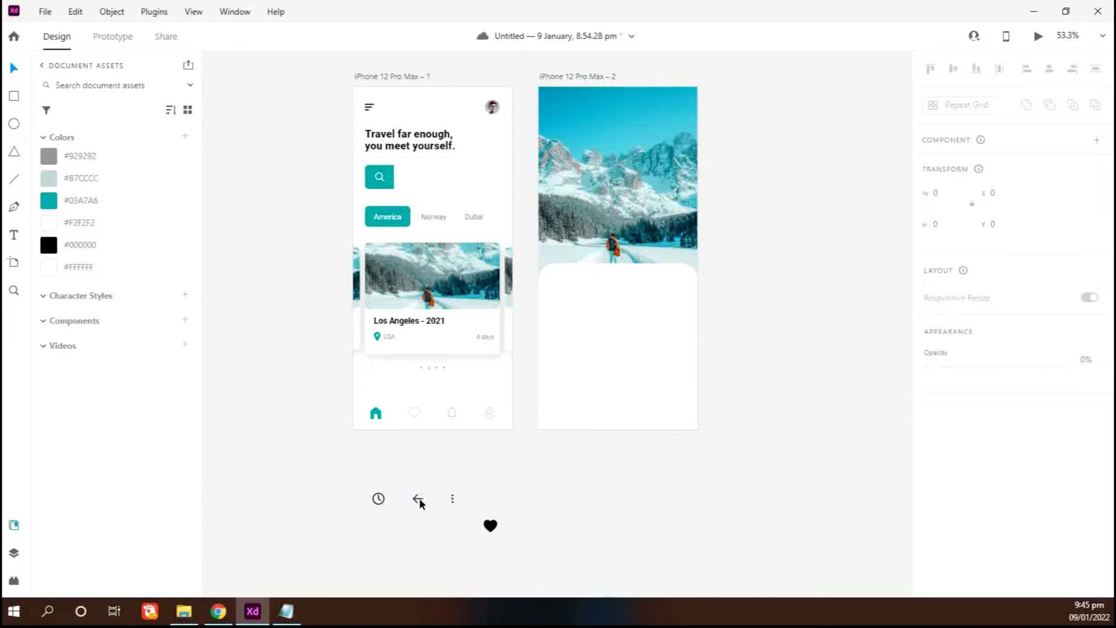
pyautogui.moveTo(417, 502); pyautogui.dragTo(557, 113)
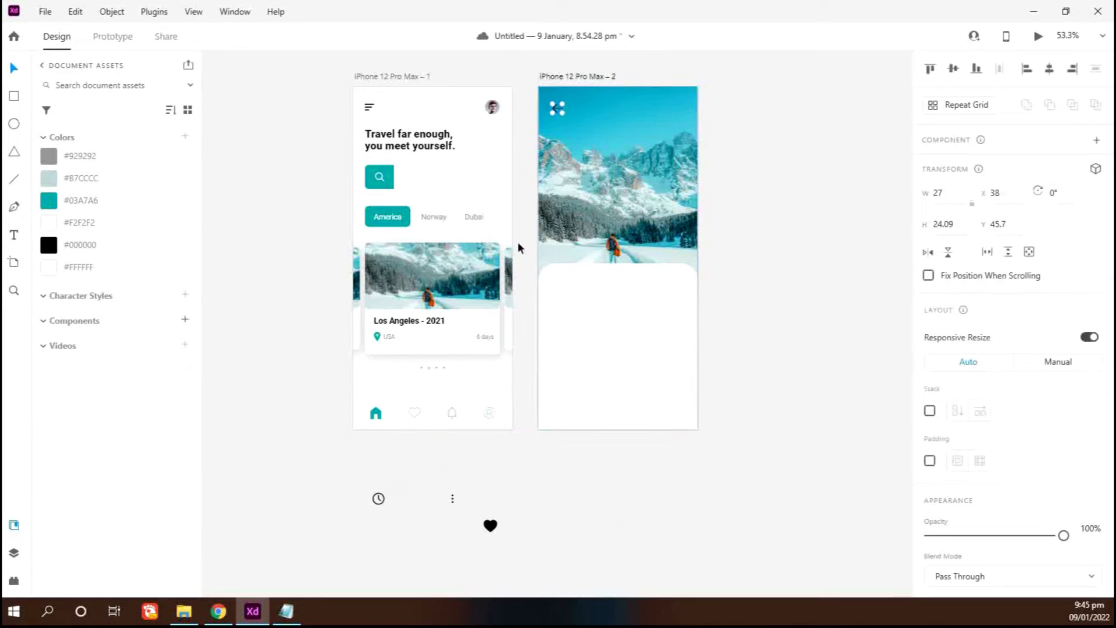
pyautogui.click(452, 498)
pyautogui.scroll(5, 456, 496)
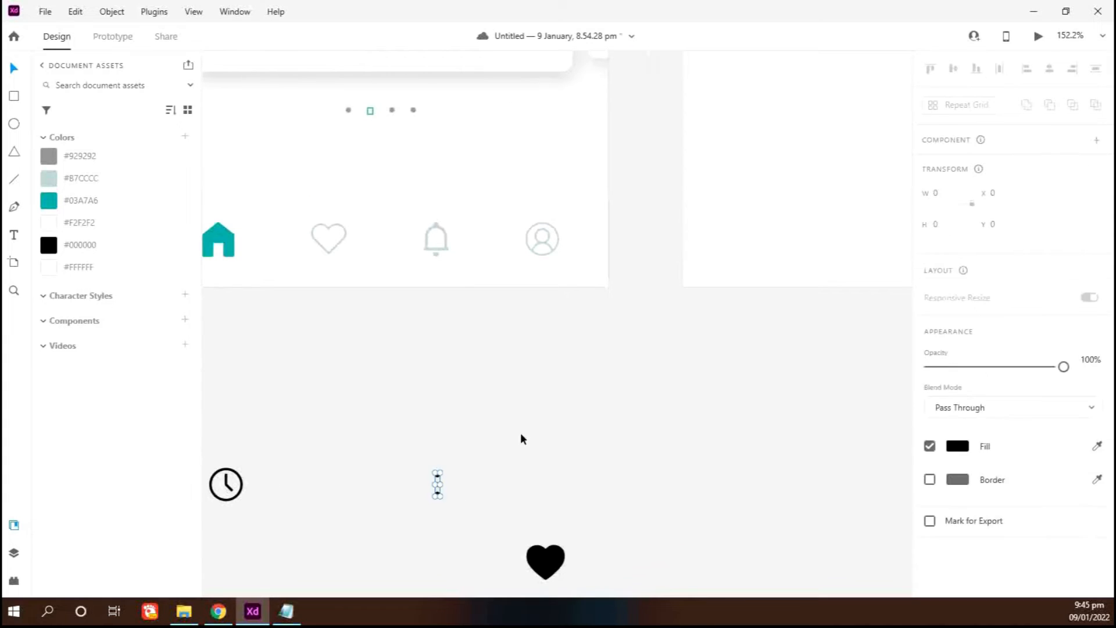
pyautogui.moveTo(438, 485); pyautogui.dragTo(799, 123)
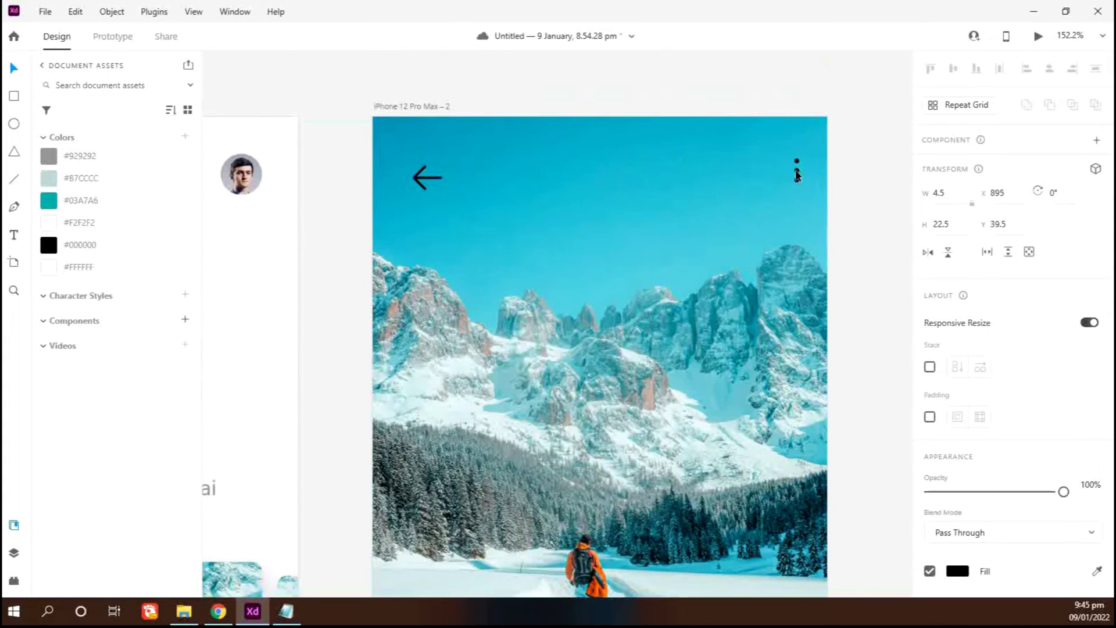
pyautogui.moveTo(798, 176); pyautogui.dragTo(797, 175)
# - Align the back arrow and three-dot icon on one horizontal line and recolour both white
pyautogui.keyDown('shift'); pyautogui.click(427, 174); pyautogui.keyUp('shift')
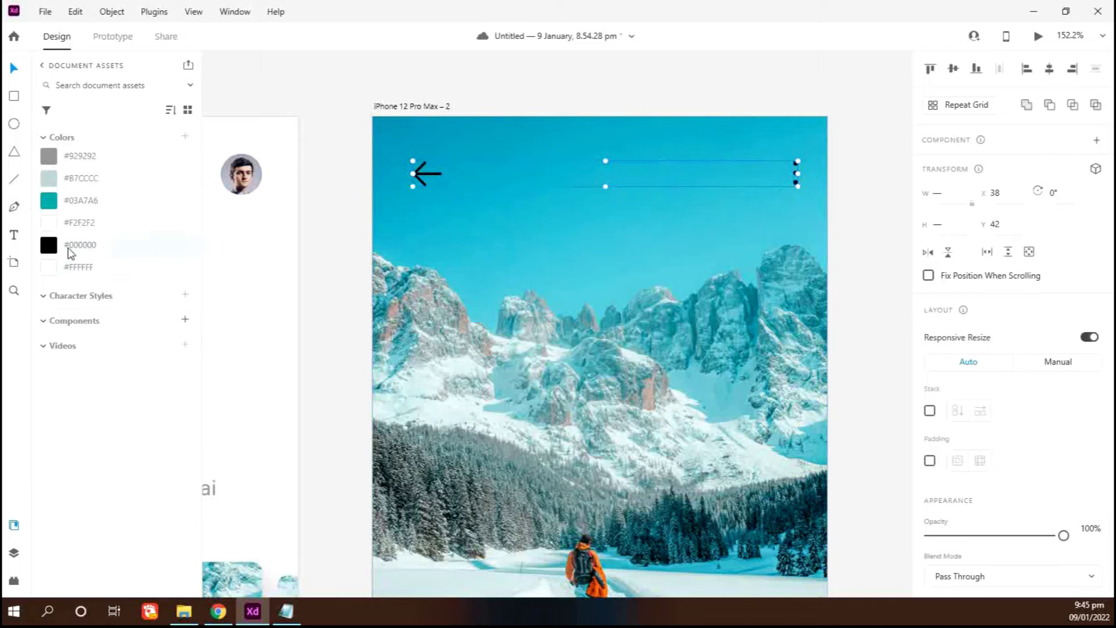
pyautogui.click(894, 395)
pyautogui.scroll(-5, 894, 395)
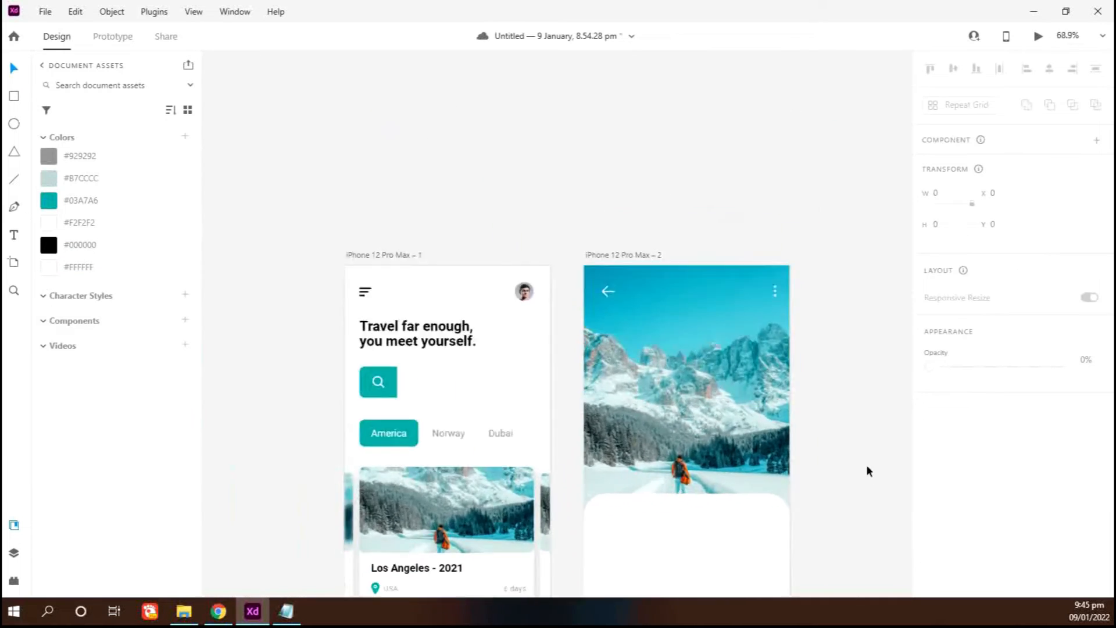
# - Draw a borderless white 91 by 91 circle overlapping the white panel's upper edge near its right corner
pyautogui.scroll(-3, 866, 453)
pyautogui.scroll(-1, 862, 453)
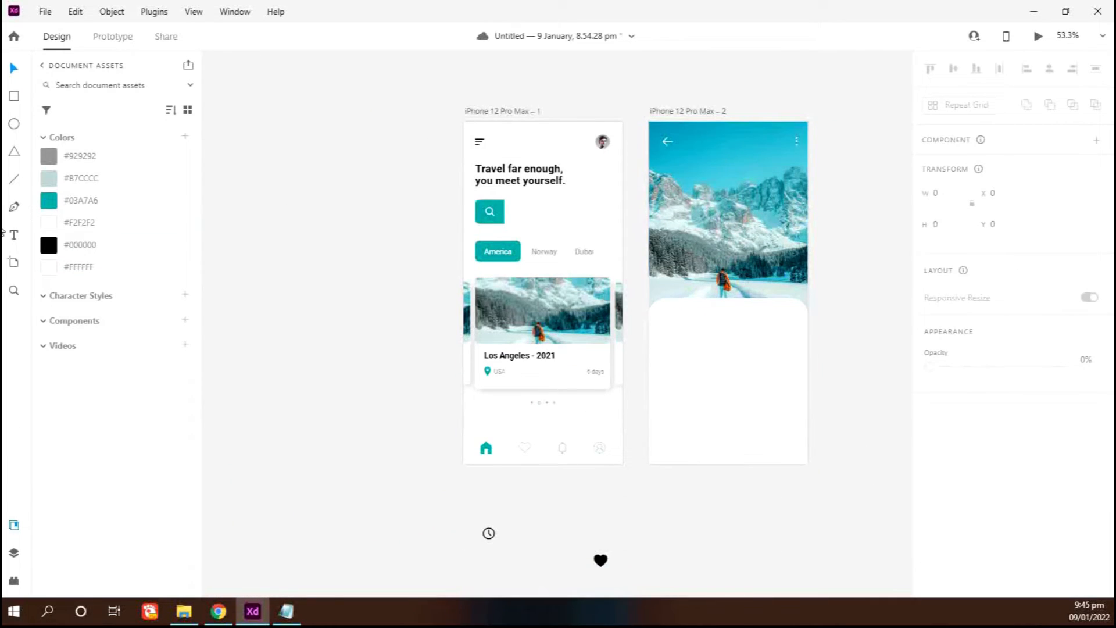
pyautogui.moveTo(765, 288)
pyautogui.mouseDown()
pyautogui.moveTo(797, 320)
pyautogui.moveTo(789, 327)
pyautogui.mouseUp()
pyautogui.hotkey('ctrl', 'z')
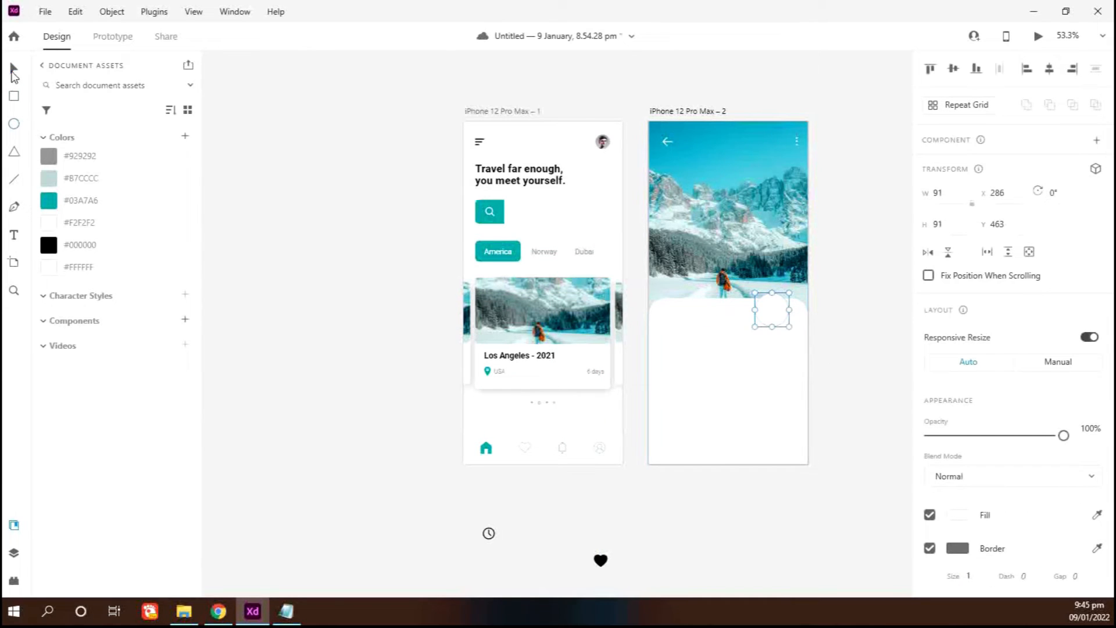
pyautogui.click(929, 548)
# - Give the white circle a drop shadow with X 5, Y 10 and blur 17
pyautogui.scroll(-3, 936, 540)
pyautogui.click(930, 505)
pyautogui.click(970, 535)
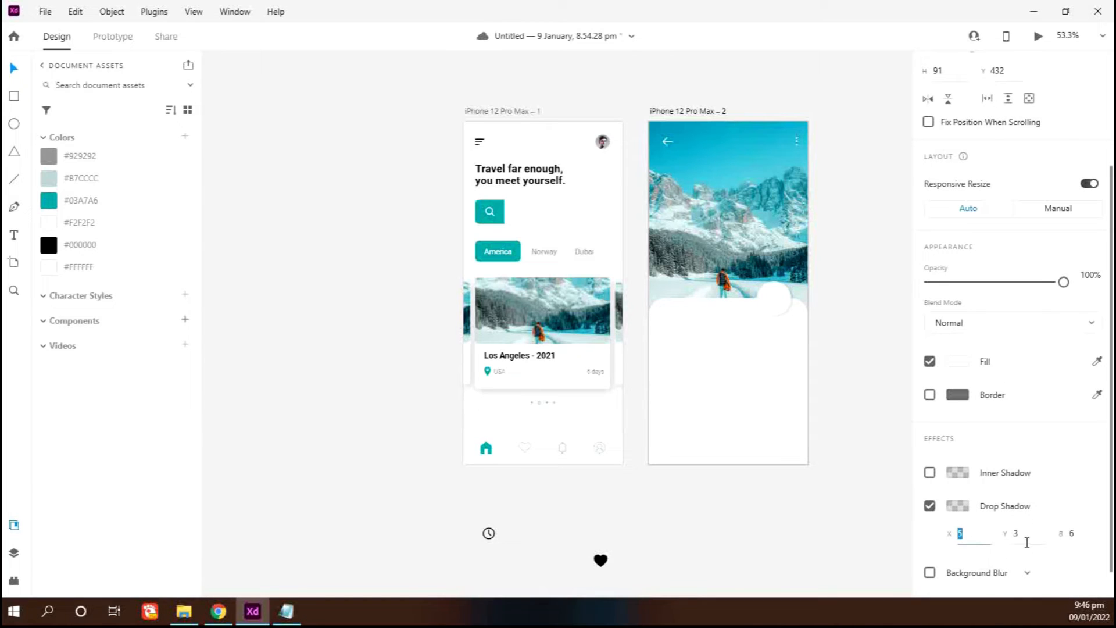
pyautogui.click(1027, 542)
pyautogui.write('10')
pyautogui.click(1074, 533)
pyautogui.write('17')
pyautogui.press('Return')
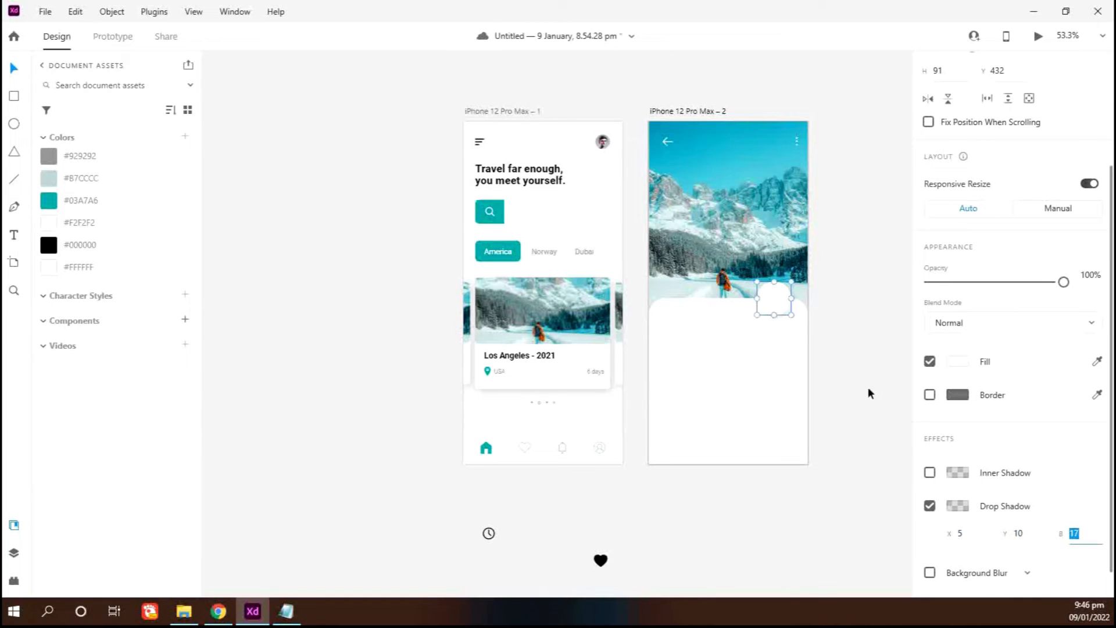
# - Move the heart icon into the white circle, colour it #03A7A6 and centre it there
pyautogui.moveTo(601, 560); pyautogui.dragTo(774, 298)
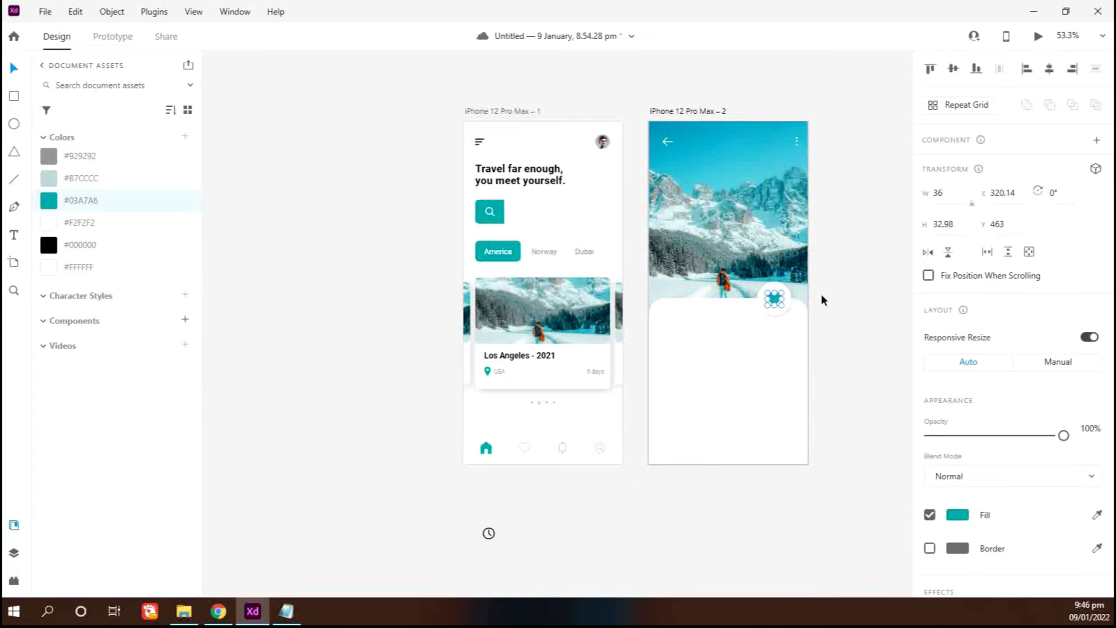
pyautogui.scroll(5, 821, 299)
pyautogui.keyDown('shift'); pyautogui.click(782, 301); pyautogui.keyUp('shift')
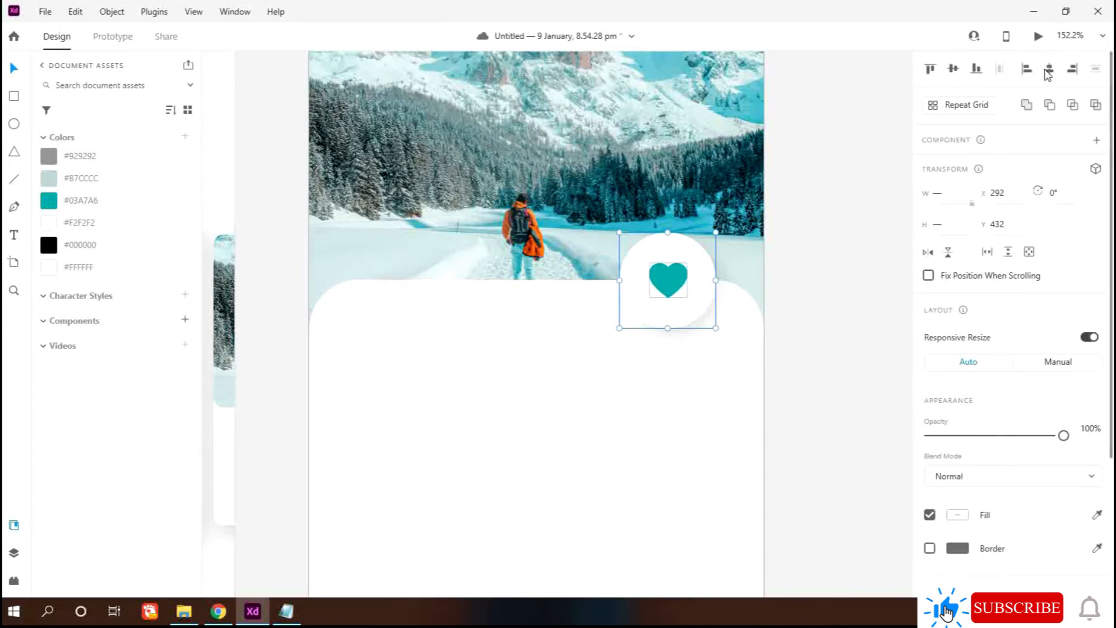
pyautogui.press('Escape')
# - Copy the Los Angeles card title onto the white panel, reword it as Overview, and set it to size 25 in #03A7A6
pyautogui.scroll(-5, 615, 394)
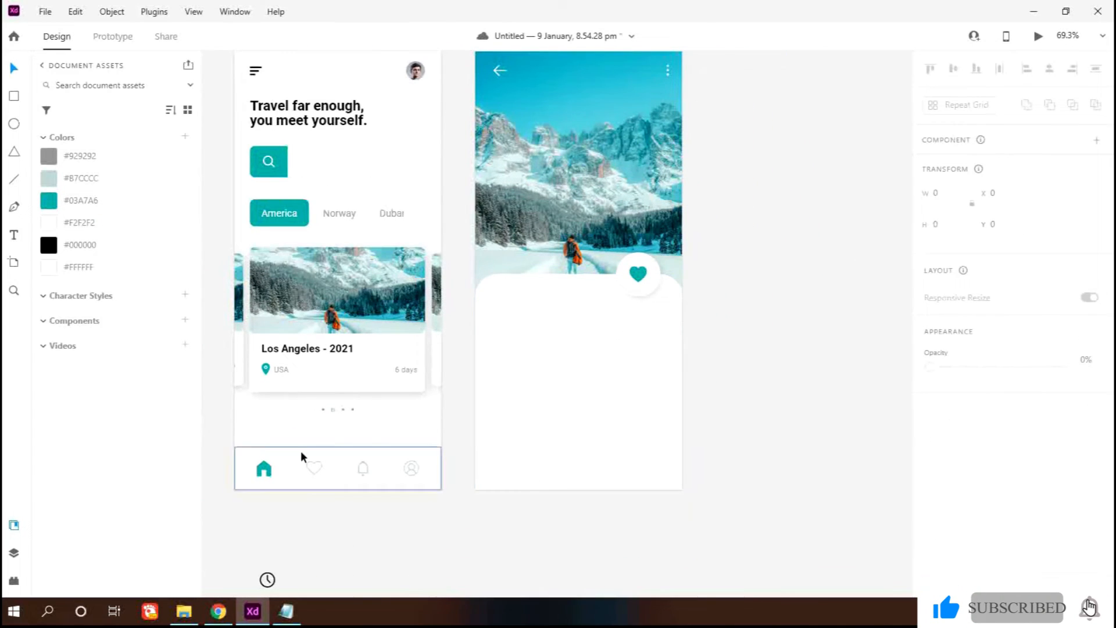
pyautogui.scroll(1, 304, 307)
pyautogui.moveTo(291, 378); pyautogui.dragTo(514, 340)
pyautogui.doubleClick(547, 338)
pyautogui.write('Overview')
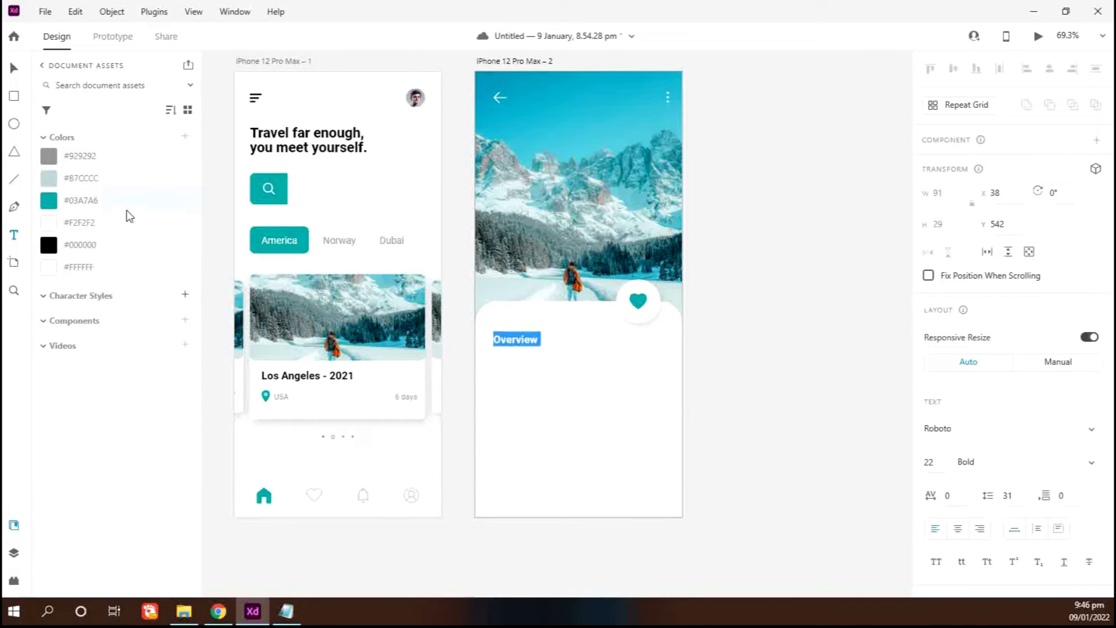
pyautogui.hotkey('ctrl', 'a')
pyautogui.press('Up')
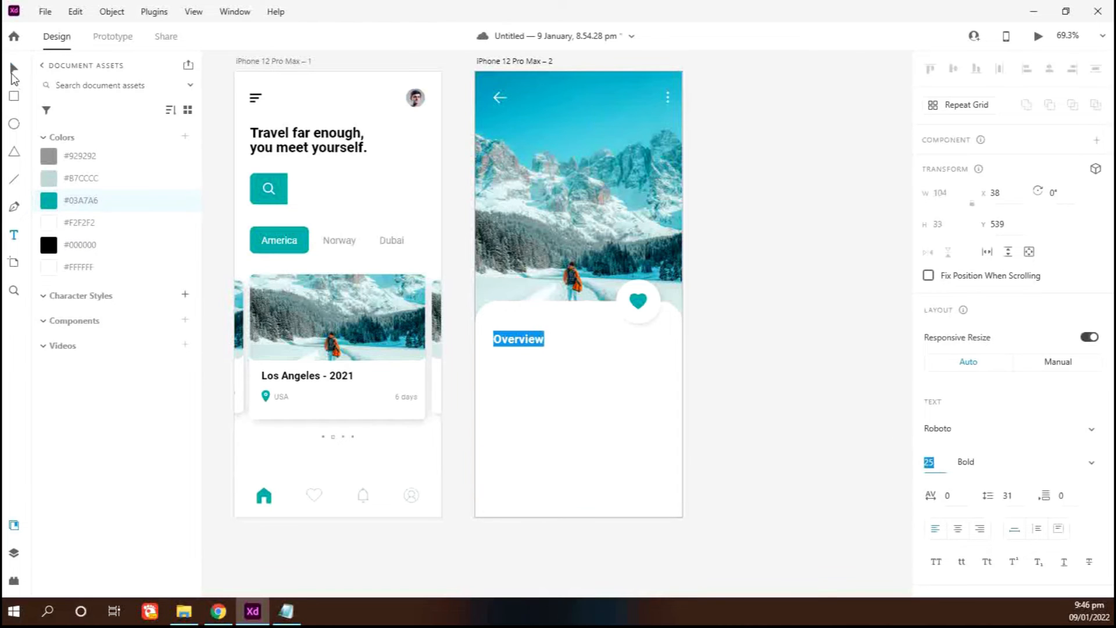
# - Duplicate the Overview heading, shift the copy 150 to the right and change its text to Reviews
pyautogui.click(13, 70)
pyautogui.hotkey('ctrl', 'd')
pyautogui.hotkey('shift', 'Right')
pyautogui.hotkey('shift', 'Right')
pyautogui.hotkey('shift', 'Right')
pyautogui.hotkey('shift', 'Right')
pyautogui.hotkey('shift', 'Right')
pyautogui.hotkey('shift', 'Right')
pyautogui.hotkey('shift', 'Right')
pyautogui.hotkey('shift', 'Right')
pyautogui.hotkey('shift', 'Right')
pyautogui.hotkey('shift', 'Right')
pyautogui.hotkey('shift', 'Right')
pyautogui.hotkey('shift', 'Right')
pyautogui.hotkey('shift', 'Right')
pyautogui.hotkey('shift', 'Right')
pyautogui.hotkey('shift', 'Right')
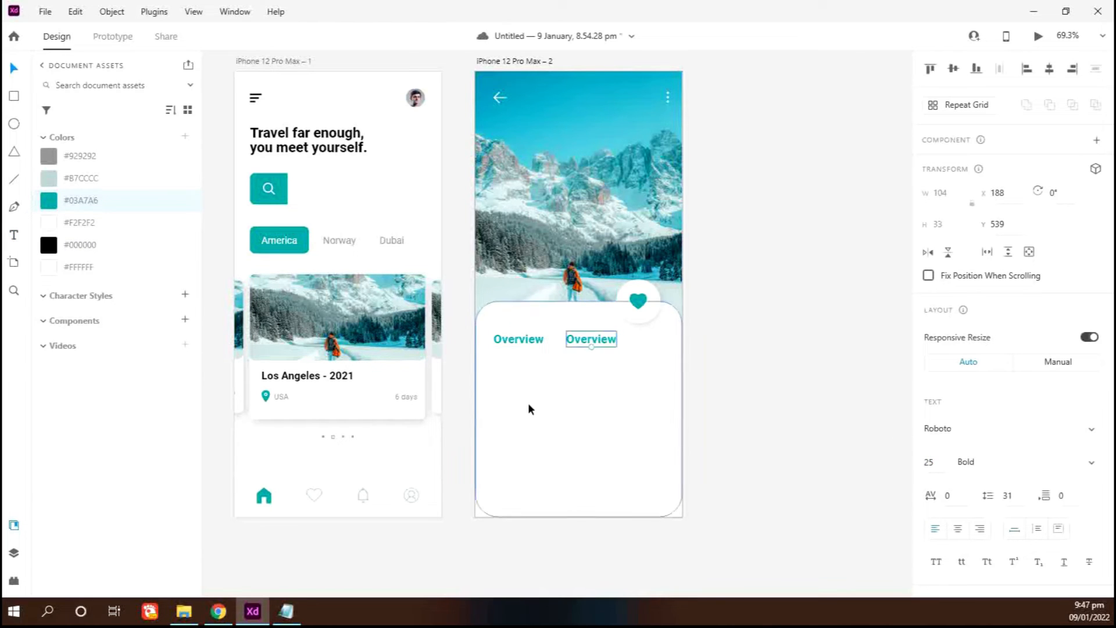
pyautogui.doubleClick(597, 345)
pyautogui.write('Re')
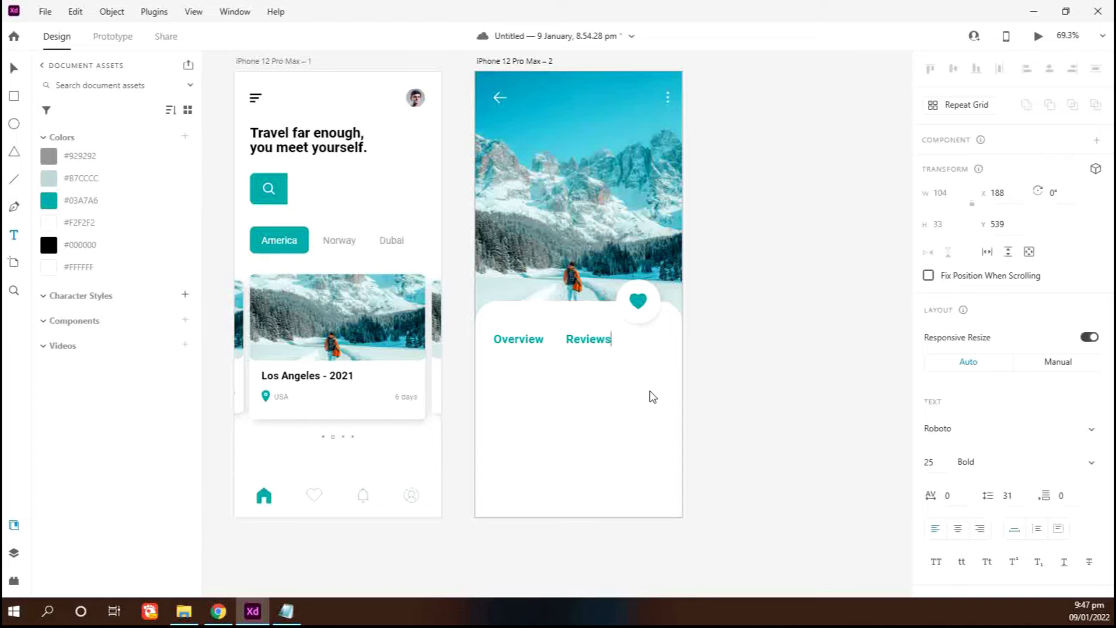
# - Style the Reviews heading as Roboto Regular, size 24, in grey #929292
pyautogui.click(968, 462)
pyautogui.write('Regular')
pyautogui.press('Return')
pyautogui.click(932, 464)
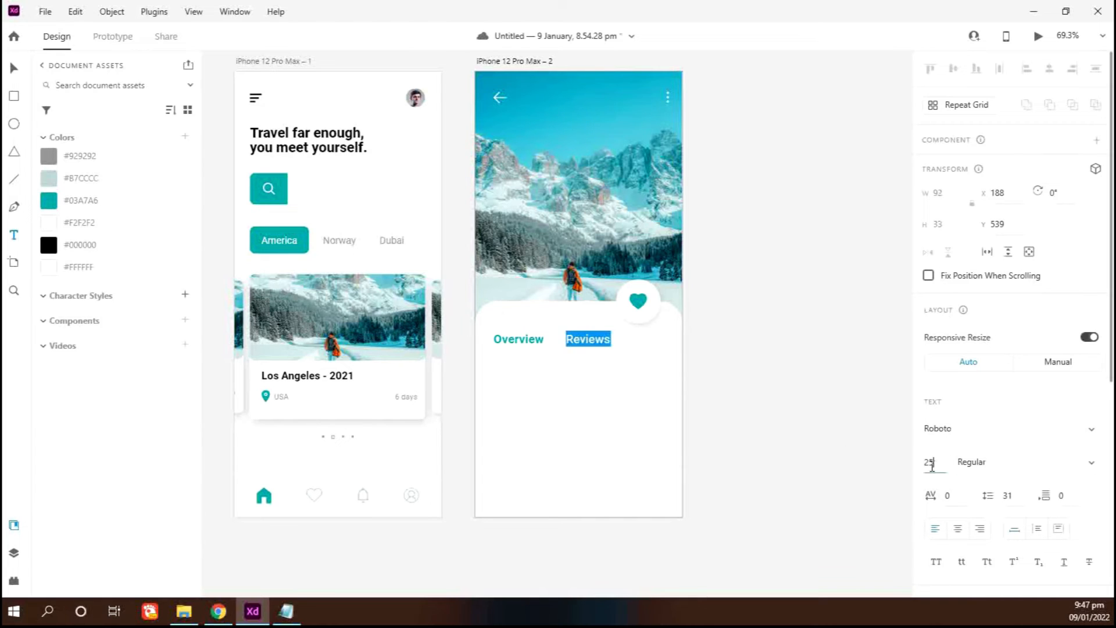
pyautogui.click(48, 156)
pyautogui.press('Escape')
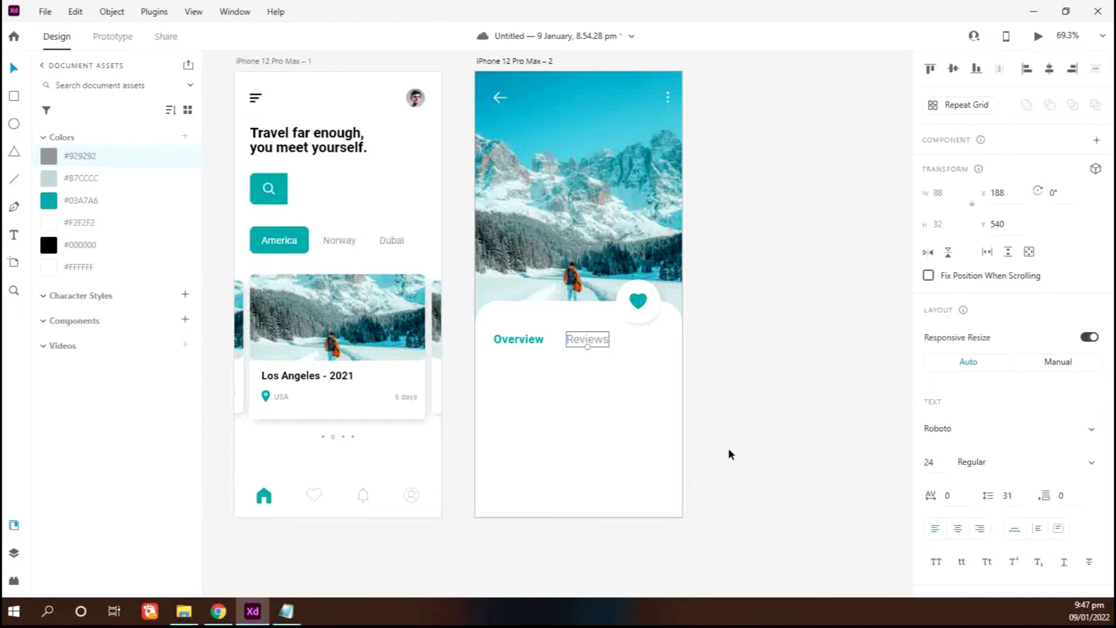
# - Copy the Los Angeles - 2021 title from the home card to below Overview, at X 38, Y 604
pyautogui.moveTo(348, 377); pyautogui.dragTo(528, 361)
pyautogui.scroll(3, 523, 361)
pyautogui.hotkey('shift', 'Down')
pyautogui.hotkey('shift', 'Down')
pyautogui.press('alt')
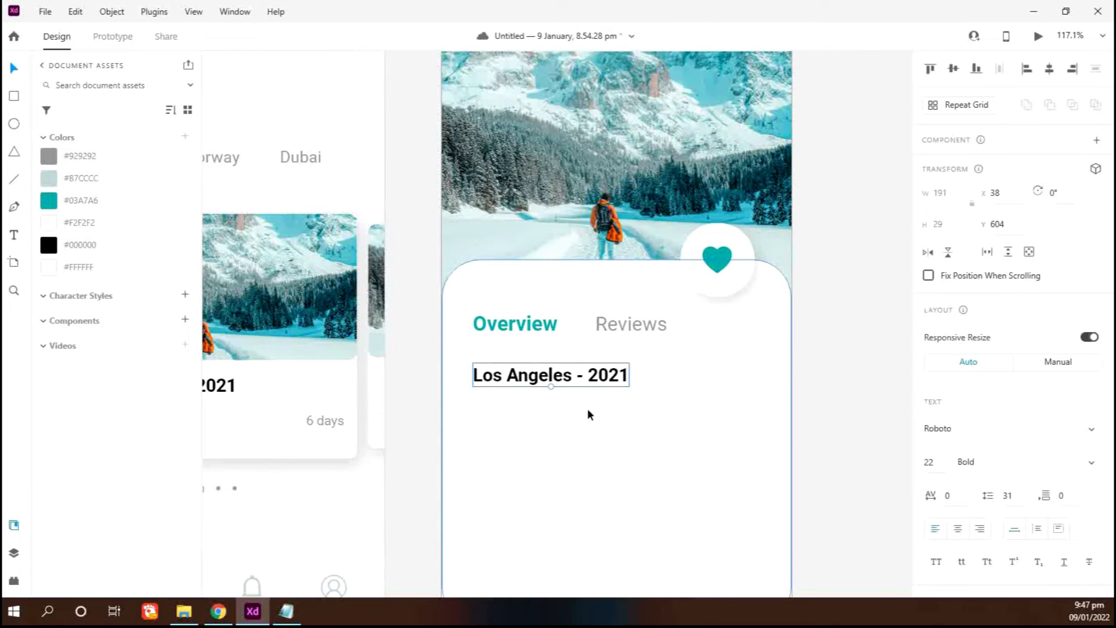
# - Copy the card's location pin and USA label to the right end of the Los Angeles title row on the detail screen
pyautogui.moveTo(406, 528); pyautogui.dragTo(180, 506)
pyautogui.click(263, 421)
pyautogui.keyDown('shift'); pyautogui.click(287, 420); pyautogui.keyUp('shift')
pyautogui.moveTo(287, 417); pyautogui.dragTo(762, 377)
pyautogui.scroll(4, 773, 382)
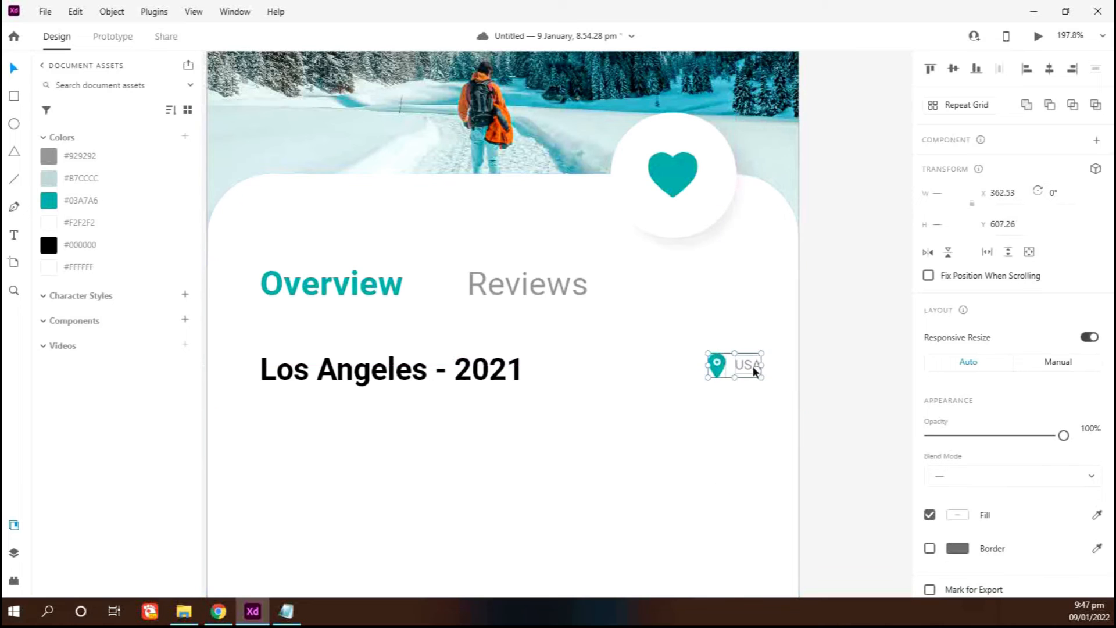
pyautogui.scroll(-4, 698, 421)
pyautogui.scroll(-1, 698, 421)
pyautogui.press('Left')
pyautogui.press('Left')
pyautogui.press('Left')
pyautogui.press('Left')
pyautogui.press('Left')
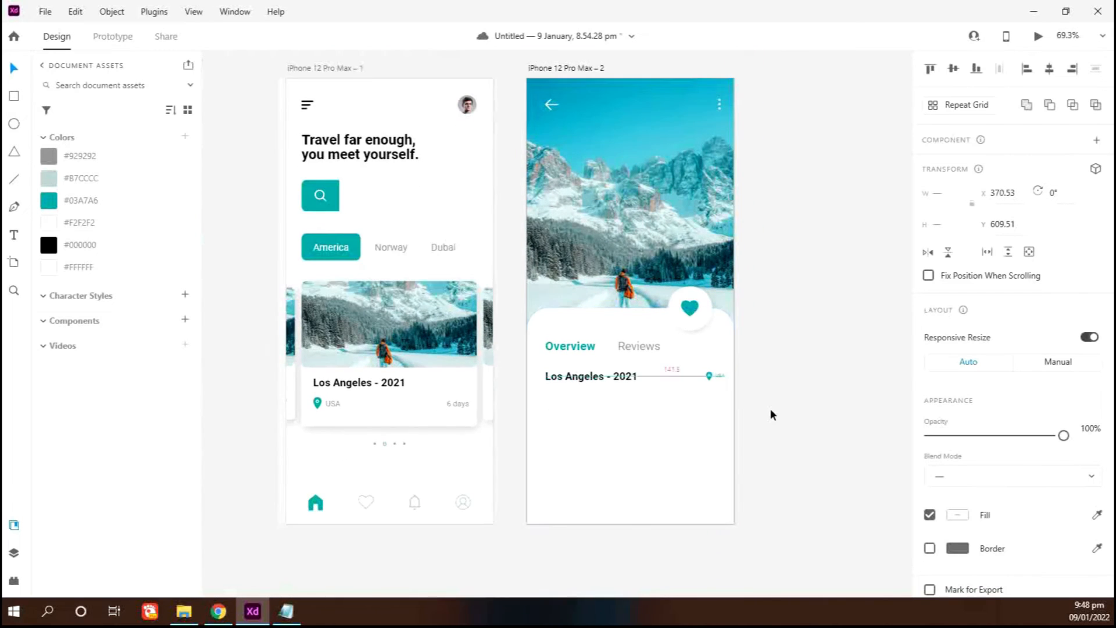
# - Slightly enlarge the USA label and align it vertically with its location pin
pyautogui.scroll(6, 725, 385)
pyautogui.click(707, 363)
pyautogui.click(705, 360)
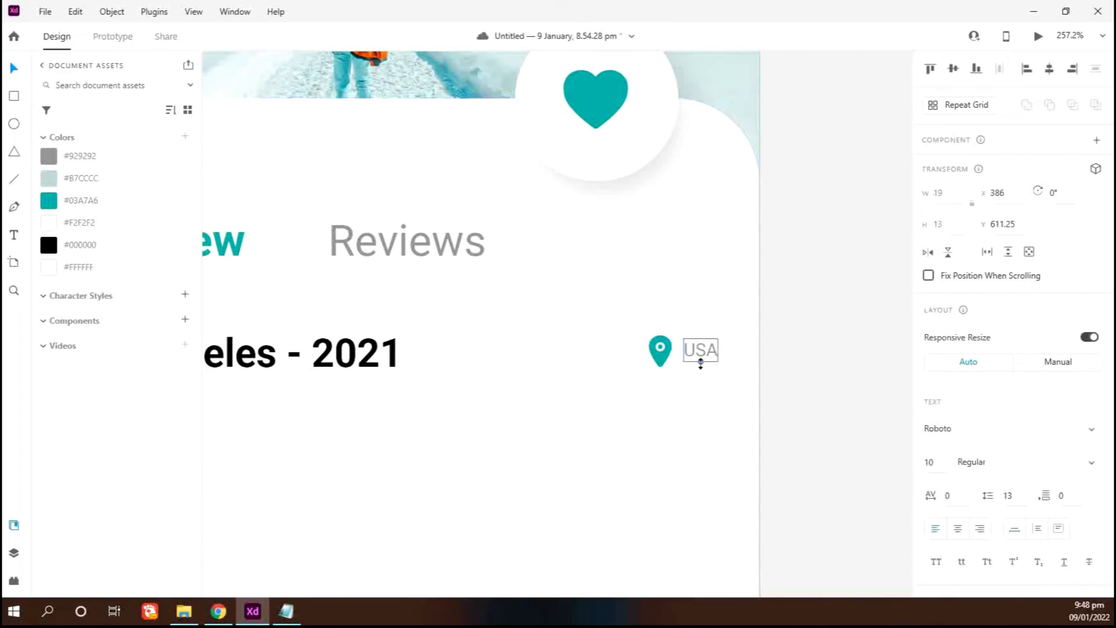
pyautogui.moveTo(700, 363); pyautogui.dragTo(701, 360)
pyautogui.press('Escape')
pyautogui.click(637, 480)
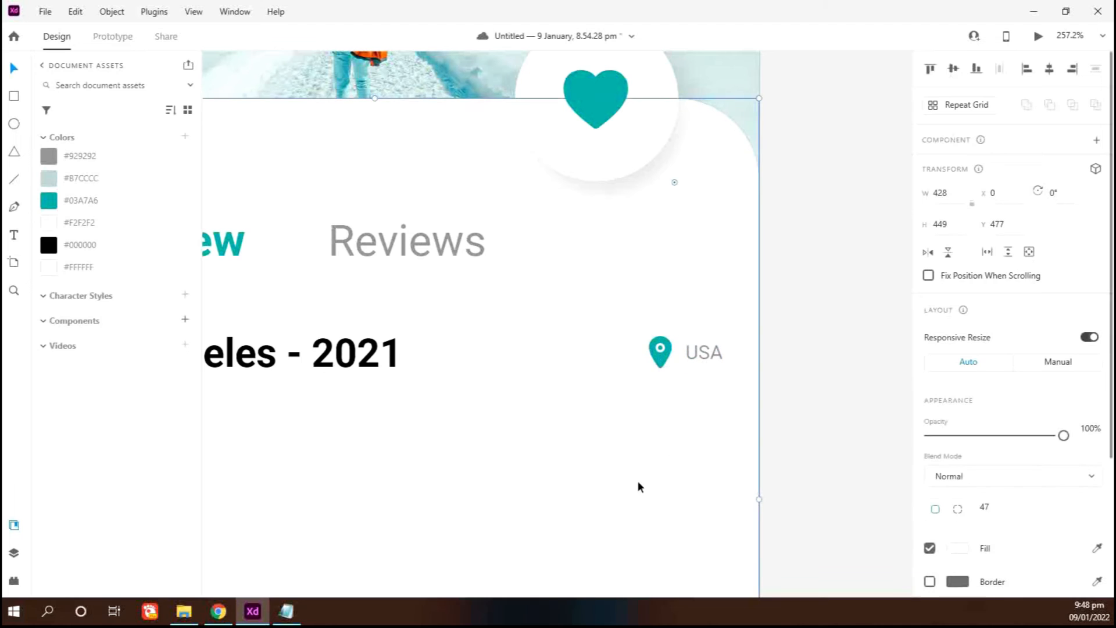
# - Add a text box about 335 wide below the Los Angeles title and fill it with the Lorem Ipsum paragraph ending in "1500s"
pyautogui.scroll(-4, 637, 480)
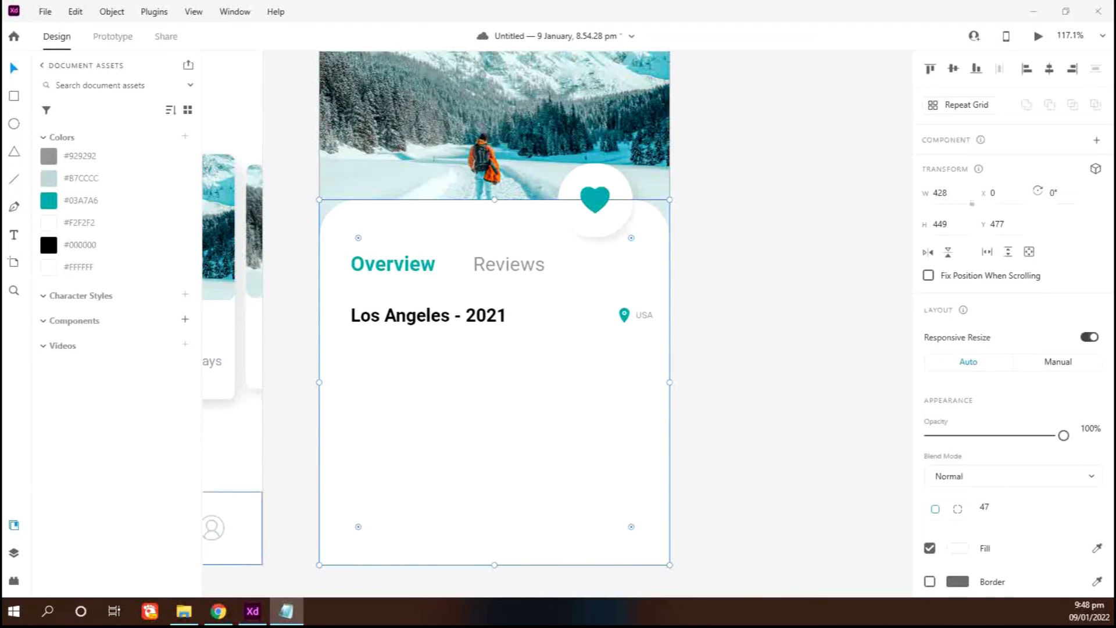
pyautogui.click(15, 236)
pyautogui.moveTo(351, 342); pyautogui.dragTo(626, 504)
pyautogui.write("Lorem Ipsum is simply dummy text of the printing and typesetting industry. Lorem Ipsum has been the industry's standard dummy text ever since the 1500s")
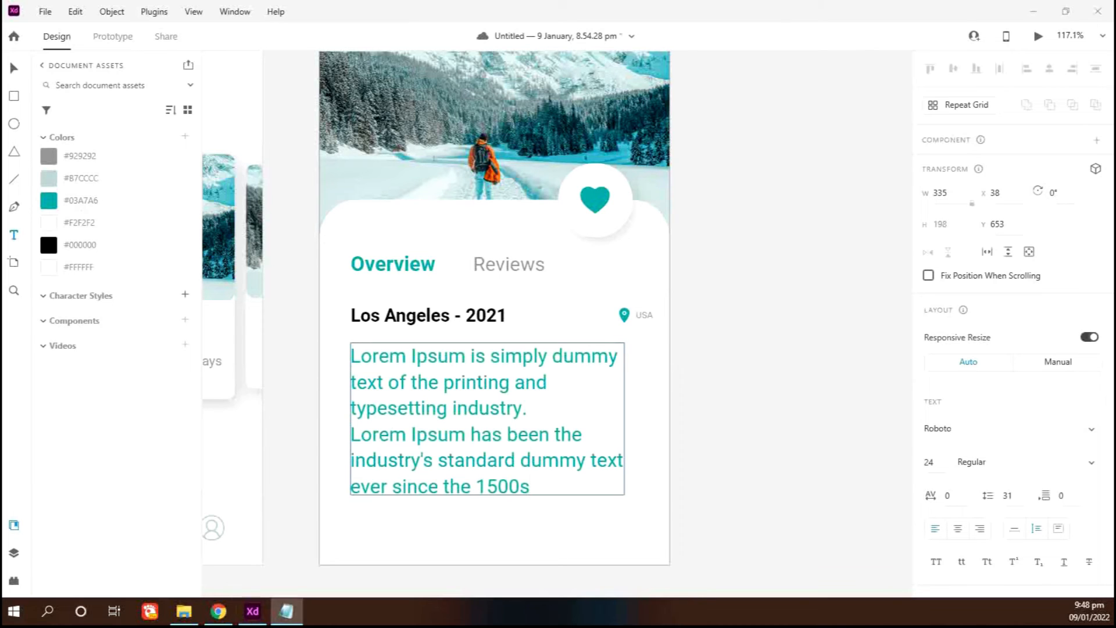
# - Colour the Lorem Ipsum paragraph grey #929292 and set its font size to 19
pyautogui.hotkey('ctrl', 'a')
pyautogui.click(50, 157)
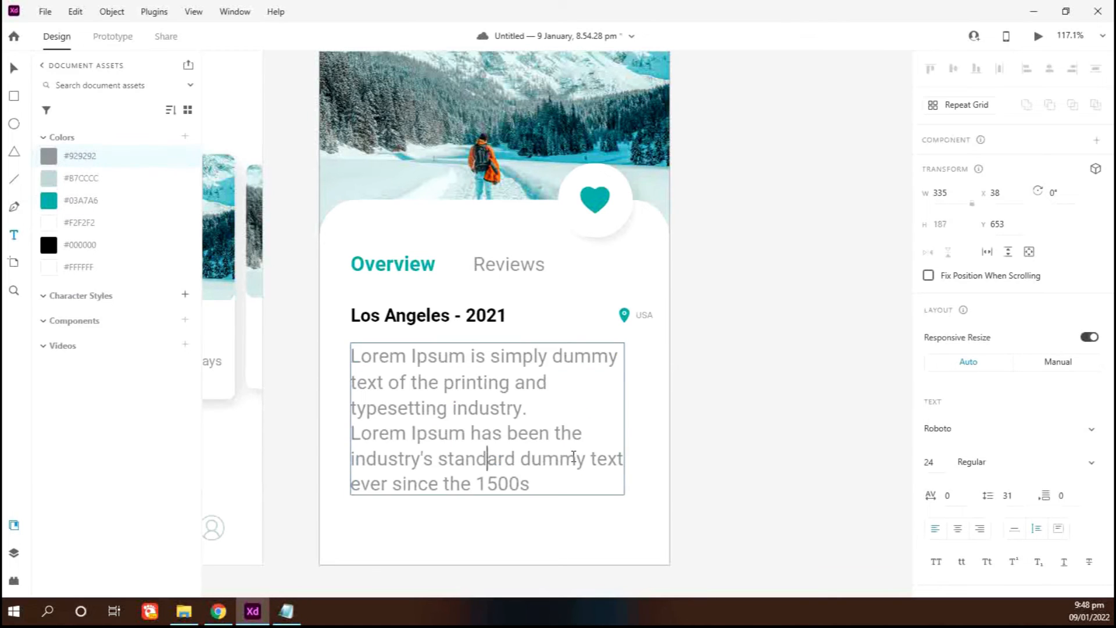
pyautogui.click(930, 462)
pyautogui.write('21')
pyautogui.press('Return')
pyautogui.write('19')
pyautogui.press('Return')
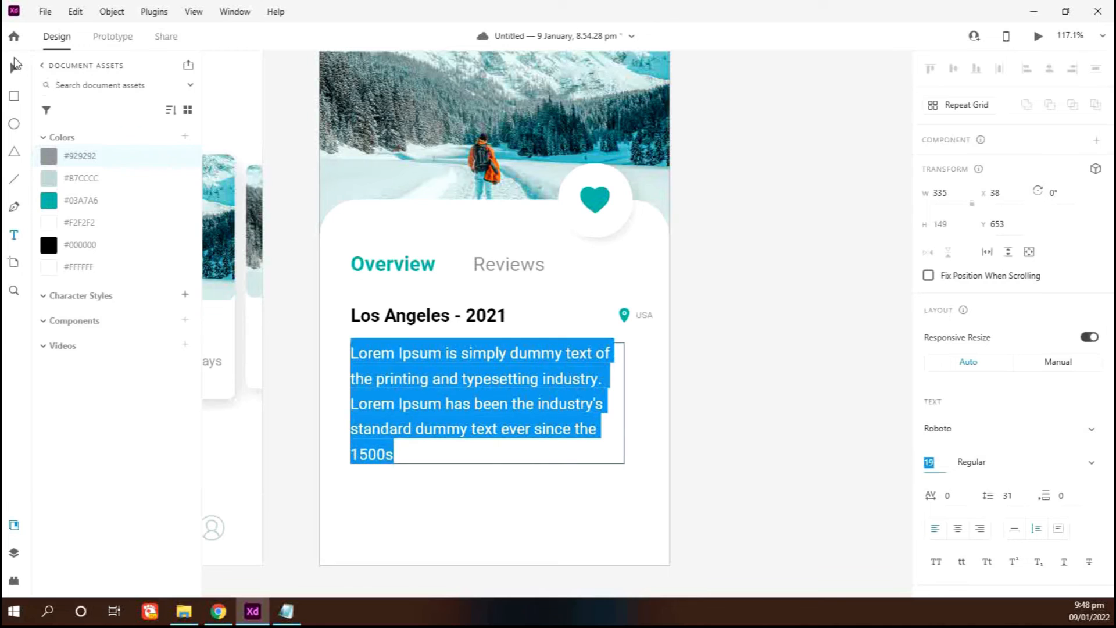
# - Shorten the paragraph's text box to a height of 124, showing four lines, and move it down to Y 660
pyautogui.press('Escape')
pyautogui.moveTo(489, 463); pyautogui.dragTo(490, 446)
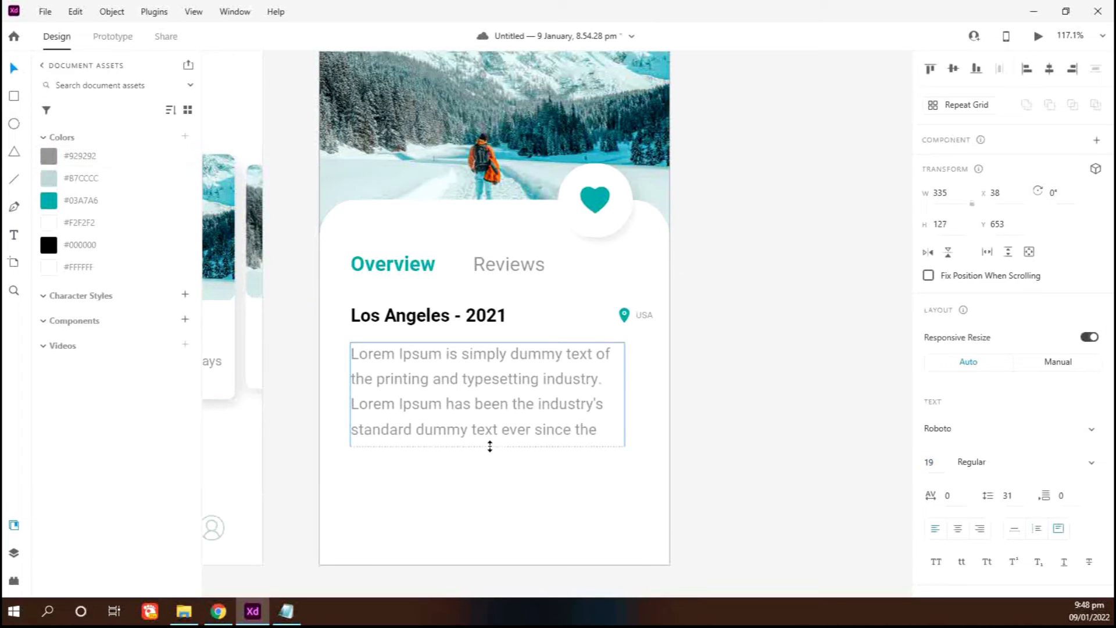
pyautogui.moveTo(455, 377); pyautogui.dragTo(454, 382)
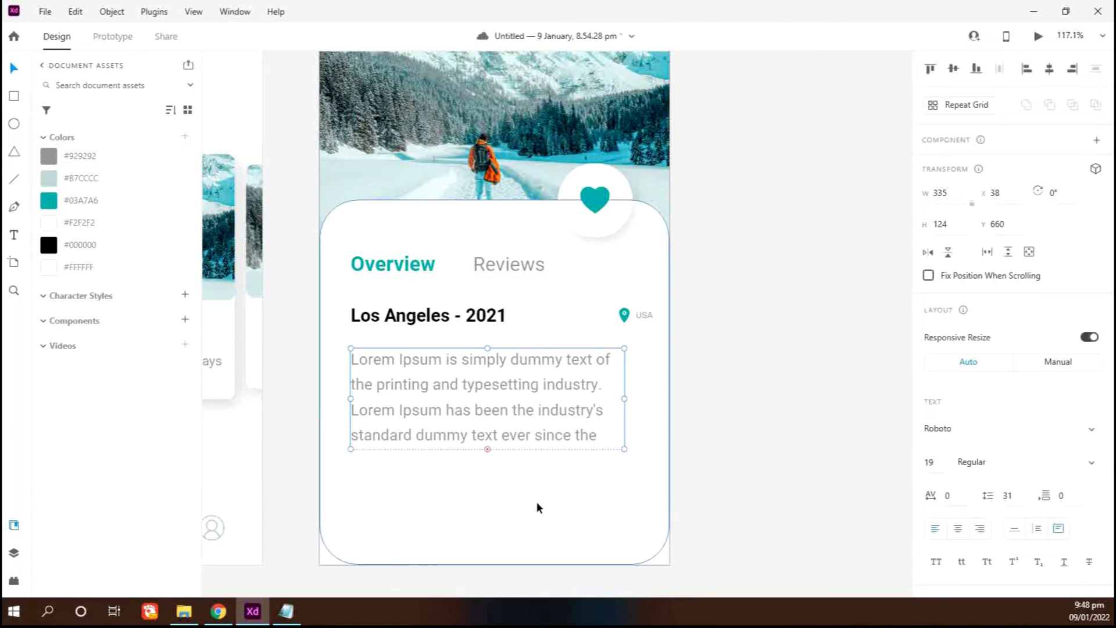
pyautogui.click(597, 495)
pyautogui.press('Escape')
# - Add the price text $950 below the paragraph in Roboto Bold, size 22, coloured #03A7A6
pyautogui.scroll(-2, 406, 476)
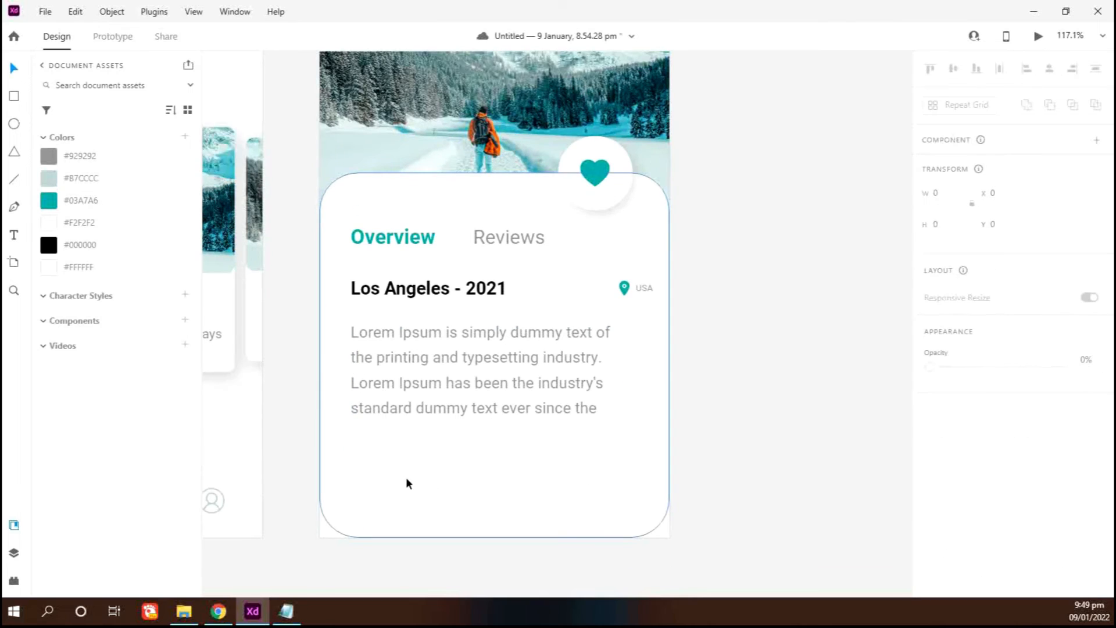
pyautogui.scroll(-3, 404, 477)
pyautogui.click(20, 234)
pyautogui.click(373, 433)
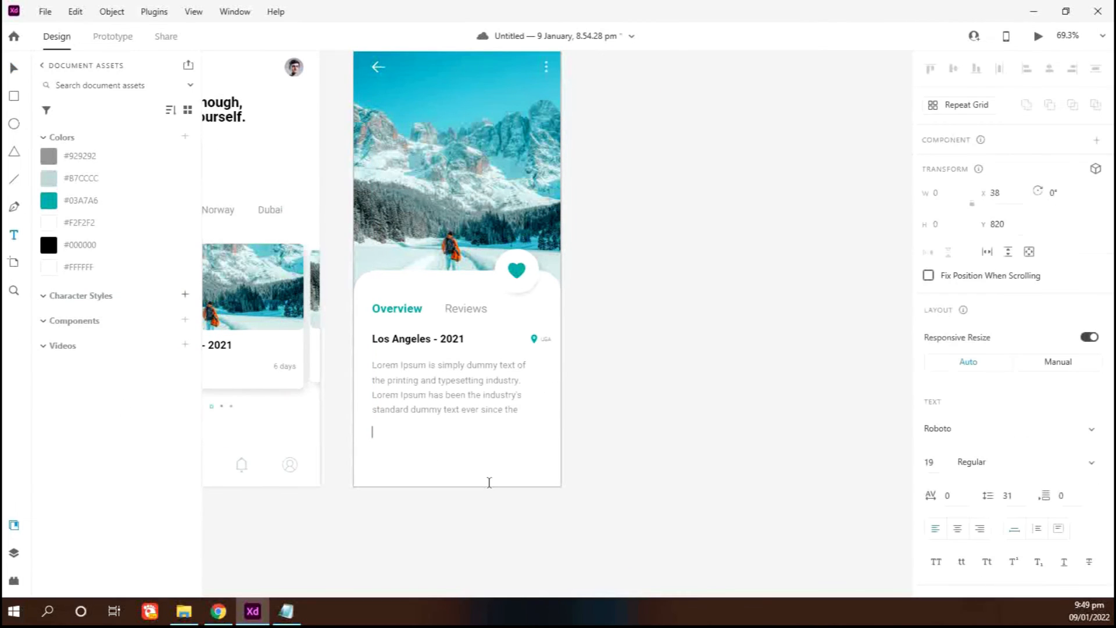
pyautogui.click(937, 464)
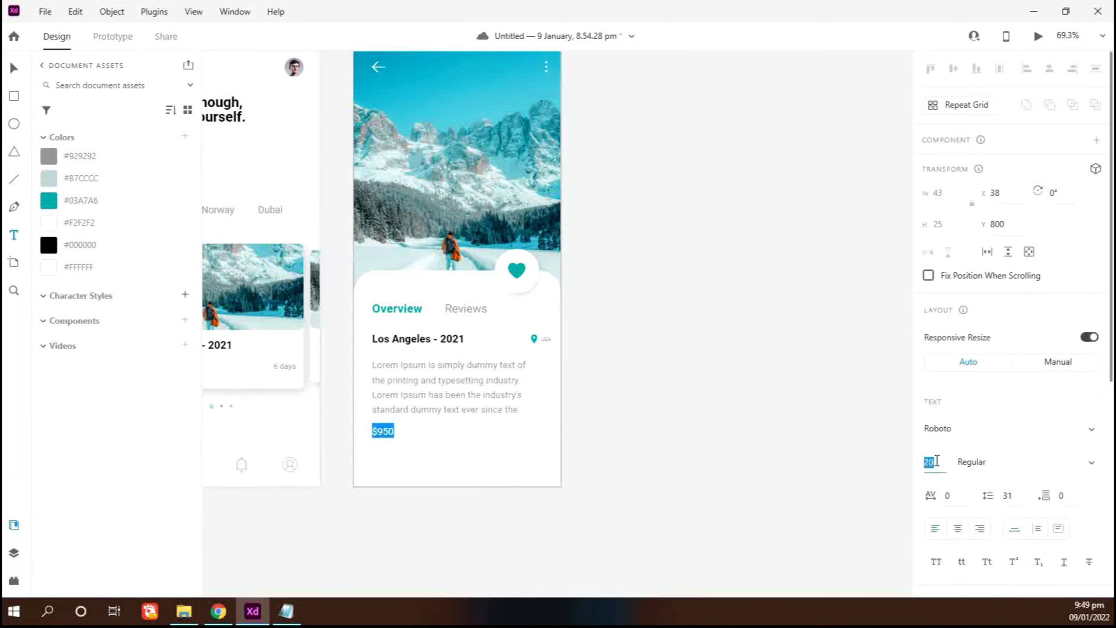
pyautogui.write('22')
pyautogui.click(989, 462)
pyautogui.click(53, 204)
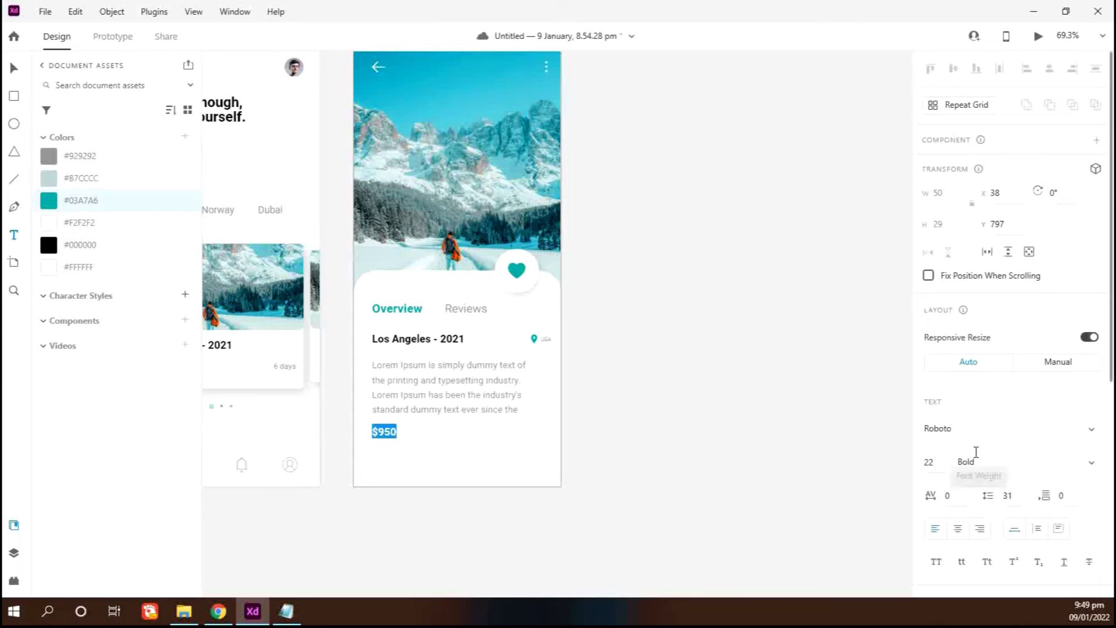
# - Increase the $950 price's font size to 29 and move it slightly down to Y 796, keeping X 38
pyautogui.click(938, 462)
pyautogui.press('Up')
pyautogui.press('Up')
pyautogui.press('Up')
pyautogui.press('Up')
pyautogui.press('Up')
pyautogui.press('Up')
pyautogui.press('Up')
pyautogui.click(11, 68)
pyautogui.moveTo(396, 428); pyautogui.dragTo(396, 430)
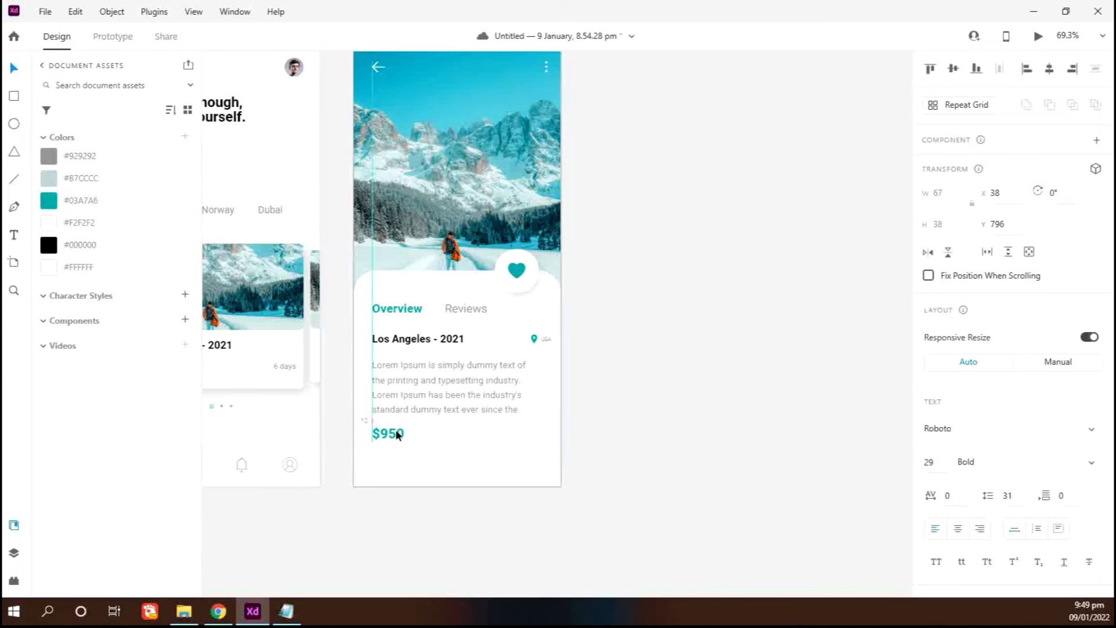
# - Duplicate the $950 price text and move the copy right on the same line to X 338, Y 790
pyautogui.hotkey('ctrl', 'd')
pyautogui.hotkey('shift', 'Right')
pyautogui.hotkey('shift', 'Right')
pyautogui.hotkey('shift', 'Right')
pyautogui.hotkey('shift', 'Right')
pyautogui.hotkey('shift', 'Right')
pyautogui.hotkey('shift', 'Right')
pyautogui.hotkey('shift', 'Right')
pyautogui.hotkey('shift', 'Right')
pyautogui.hotkey('shift', 'Right')
pyautogui.hotkey('shift', 'Right')
pyautogui.hotkey('shift', 'Right')
pyautogui.hotkey('shift', 'Right')
pyautogui.hotkey('shift', 'Right')
pyautogui.hotkey('shift', 'Right')
pyautogui.hotkey('shift', 'Right')
pyautogui.hotkey('shift', 'Right')
pyautogui.hotkey('shift', 'Right')
pyautogui.hotkey('shift', 'Right')
pyautogui.hotkey('shift', 'Right')
pyautogui.hotkey('shift', 'Right')
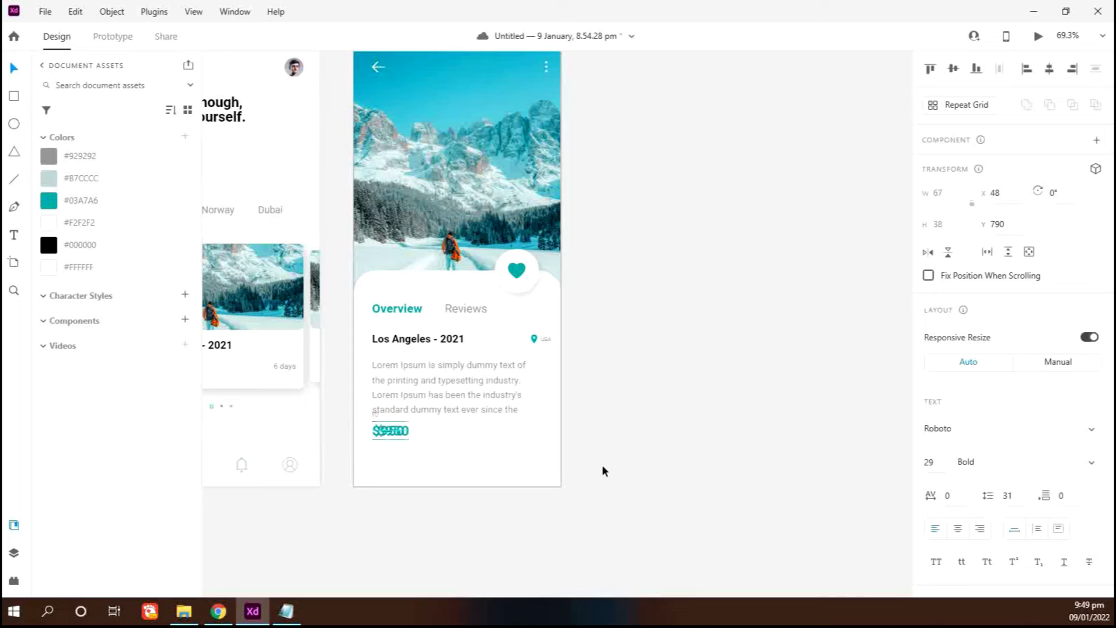
pyautogui.hotkey('shift', 'Right')
pyautogui.hotkey('shift', 'Right')
pyautogui.hotkey('shift', 'Right')
pyautogui.hotkey('shift', 'Right')
pyautogui.hotkey('shift', 'Right')
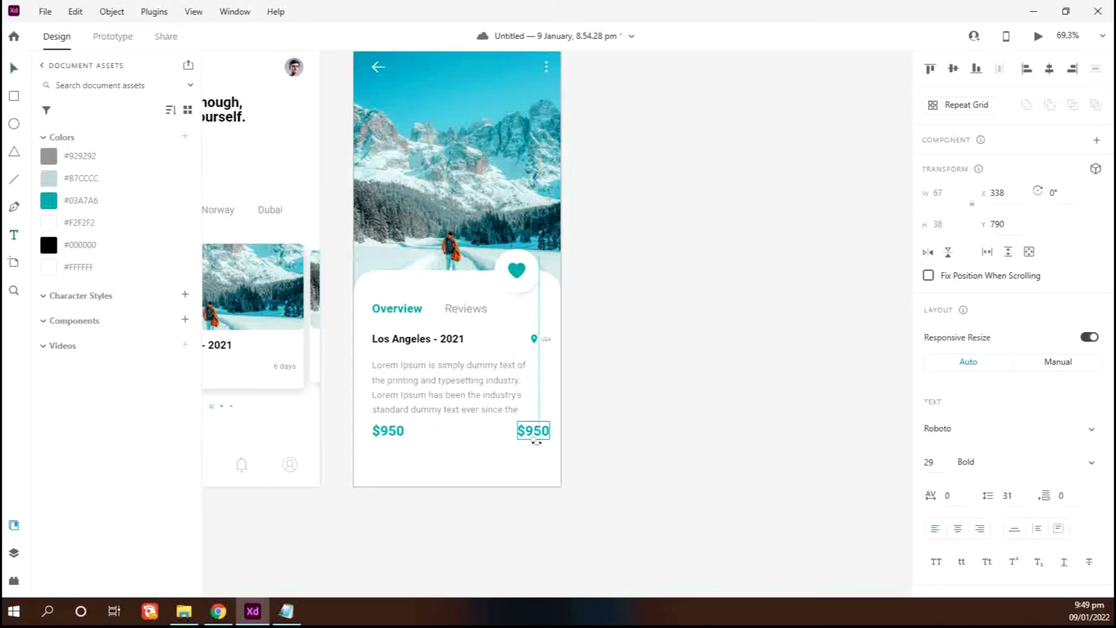
# - Change the copied price text to "8 days" in Roboto Regular, size 24, coloured #000000
pyautogui.press('Return')
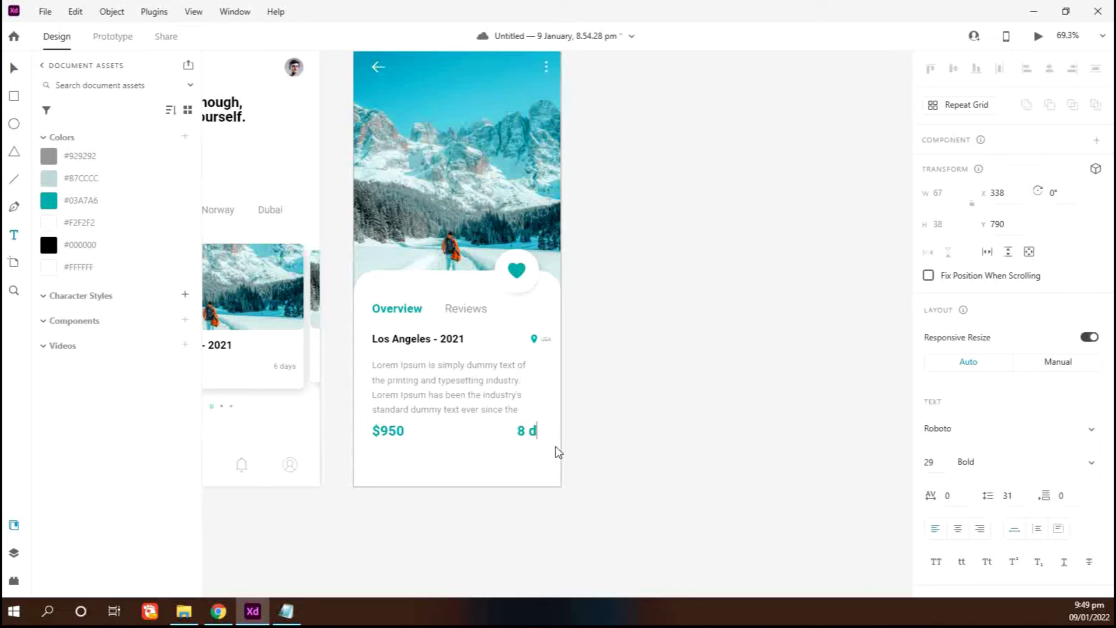
pyautogui.click(933, 462)
pyautogui.press('Down')
pyautogui.press('Down')
pyautogui.press('Down')
pyautogui.press('Down')
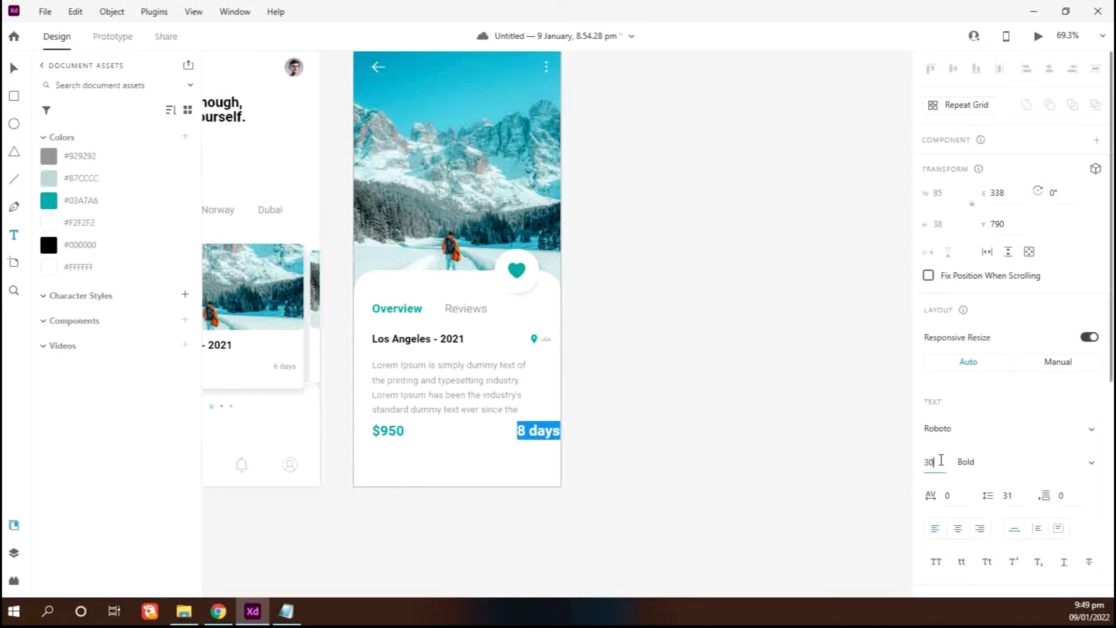
pyautogui.click(979, 459)
pyautogui.write('Regular')
pyautogui.press('Return')
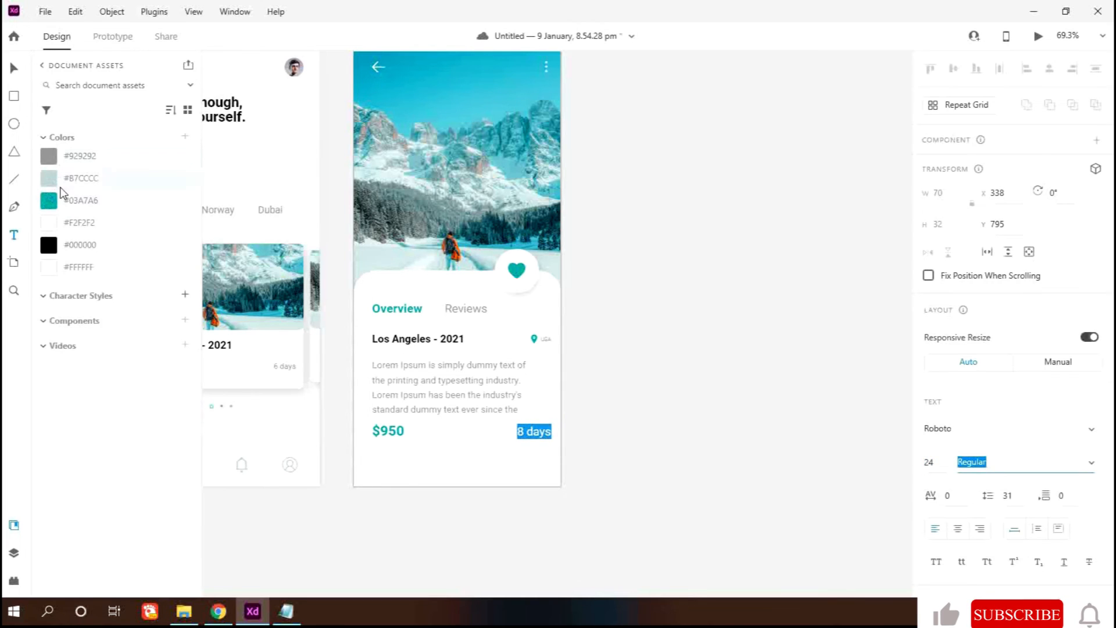
pyautogui.click(49, 245)
pyautogui.click(14, 68)
pyautogui.click(393, 533)
# - Place the clock icon just left of the "8 days" text on the detail screen and align the two on their vertical middles
pyautogui.hotkey('ctrl', '-')
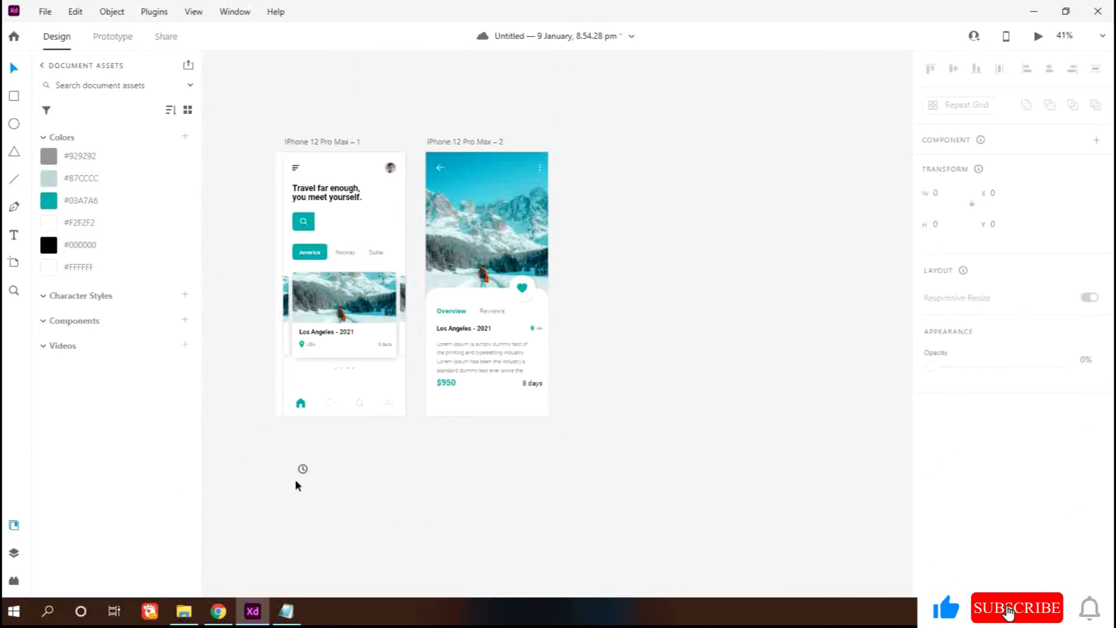
pyautogui.click(517, 383)
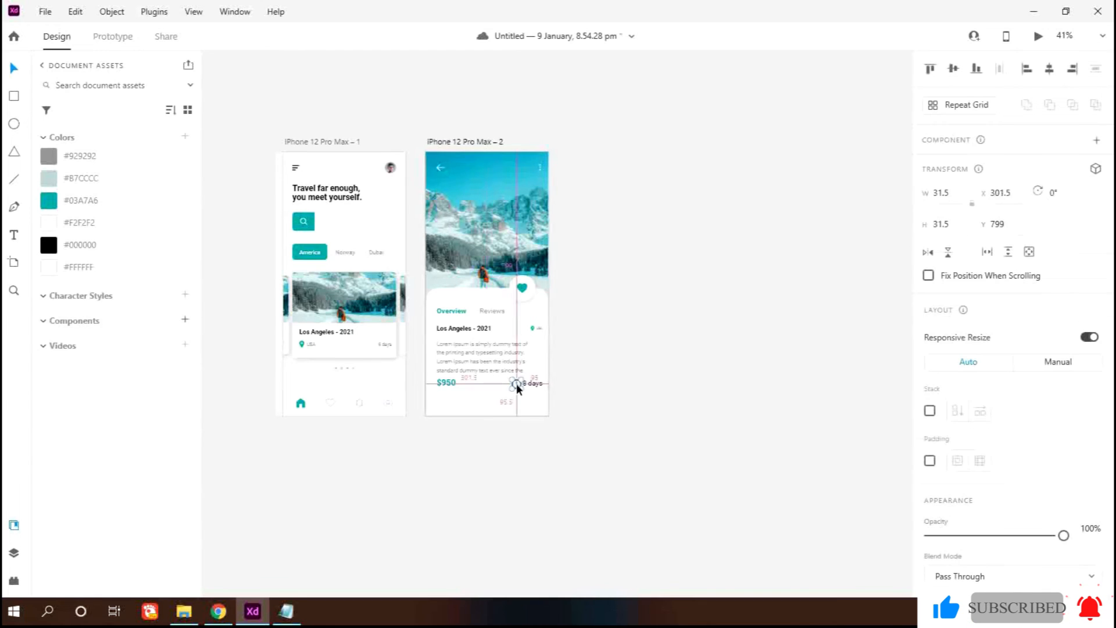
pyautogui.scroll(5, 516, 384)
pyautogui.moveTo(511, 392); pyautogui.dragTo(565, 368)
pyautogui.keyDown('shift'); pyautogui.click(524, 379); pyautogui.keyUp('shift')
pyautogui.click(955, 69)
pyautogui.click(673, 443)
pyautogui.hscroll(-3, 419, 531)
pyautogui.scroll(-5, 419, 531)
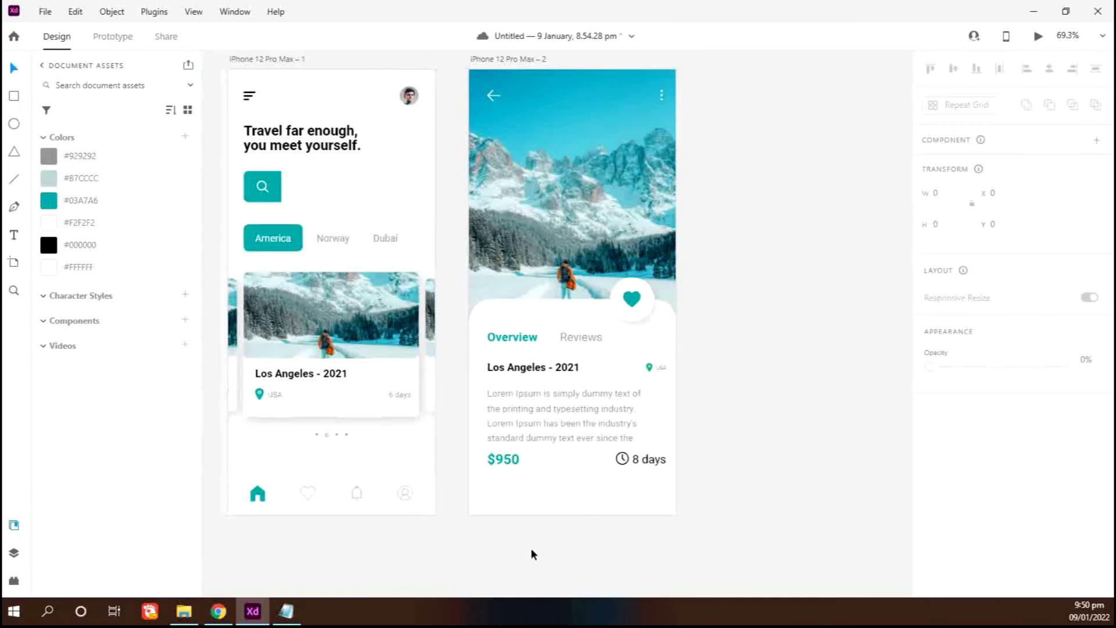
# - Draw a button rectangle about 291 by 76 below the price and duration row on the detail screen
pyautogui.moveTo(487, 478)
pyautogui.mouseDown()
pyautogui.moveTo(658, 516)
pyautogui.moveTo(641, 495)
pyautogui.mouseUp()
pyautogui.scroll(2, 582, 542)
pyautogui.moveTo(793, 416); pyautogui.dragTo(426, 197)
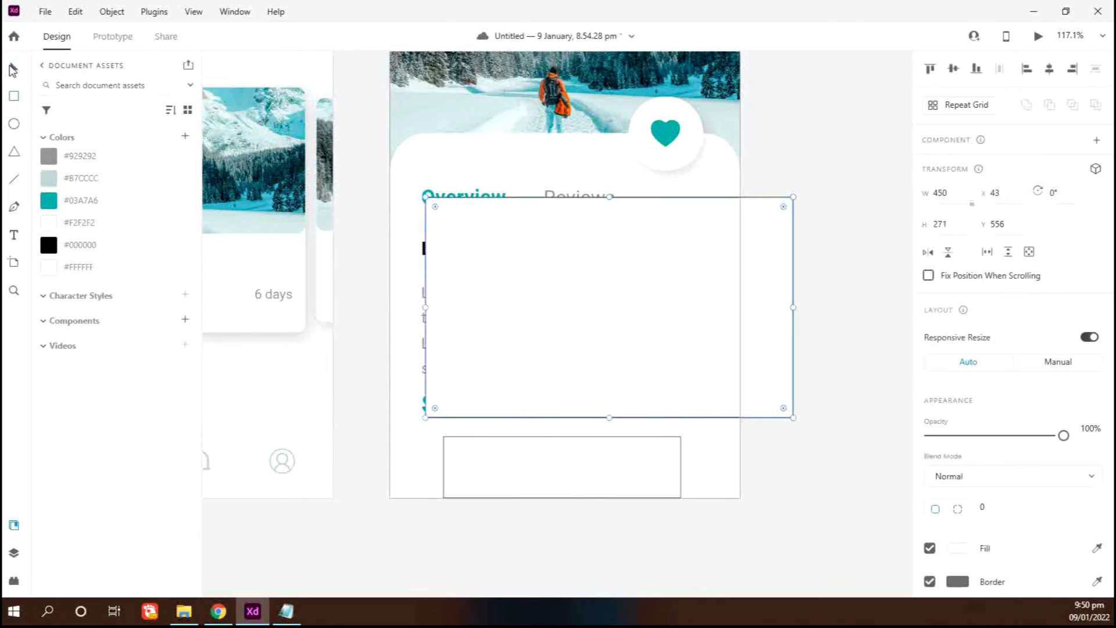
pyautogui.click(12, 67)
pyautogui.press('Delete')
# - Move the Los Angeles title, location, paragraph, price and duration up together to Y 584
pyautogui.moveTo(813, 414)
pyautogui.mouseDown()
pyautogui.moveTo(414, 176)
pyautogui.moveTo(419, 247)
pyautogui.moveTo(396, 233)
pyautogui.mouseUp()
pyautogui.keyDown('shift'); pyautogui.click(405, 212); pyautogui.keyUp('shift')
pyautogui.hotkey('shift', 'Up')
pyautogui.hotkey('shift', 'Up')
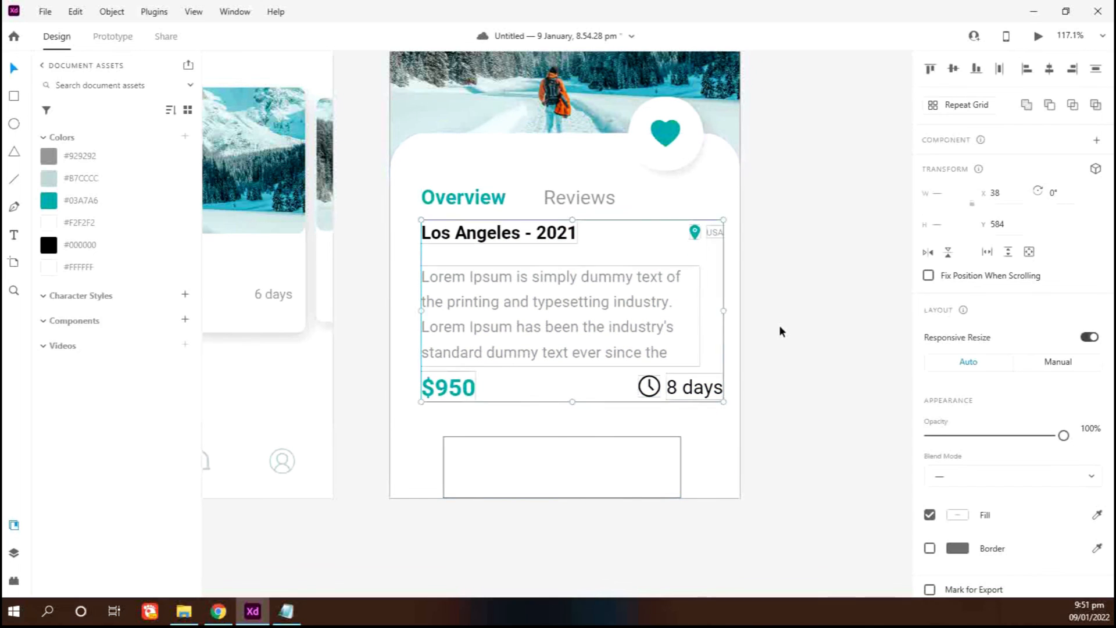
pyautogui.hotkey('shift', 'Down')
pyautogui.hotkey('shift', 'Up')
# - Add the Overview and Reviews labels to the selected details and move the whole block up to Y 519
pyautogui.keyDown('shift'); pyautogui.click(581, 201); pyautogui.keyUp('shift')
pyautogui.keyDown('shift'); pyautogui.click(497, 200); pyautogui.keyUp('shift')
pyautogui.hotkey('shift', 'Up')
pyautogui.hotkey('shift', 'Up')
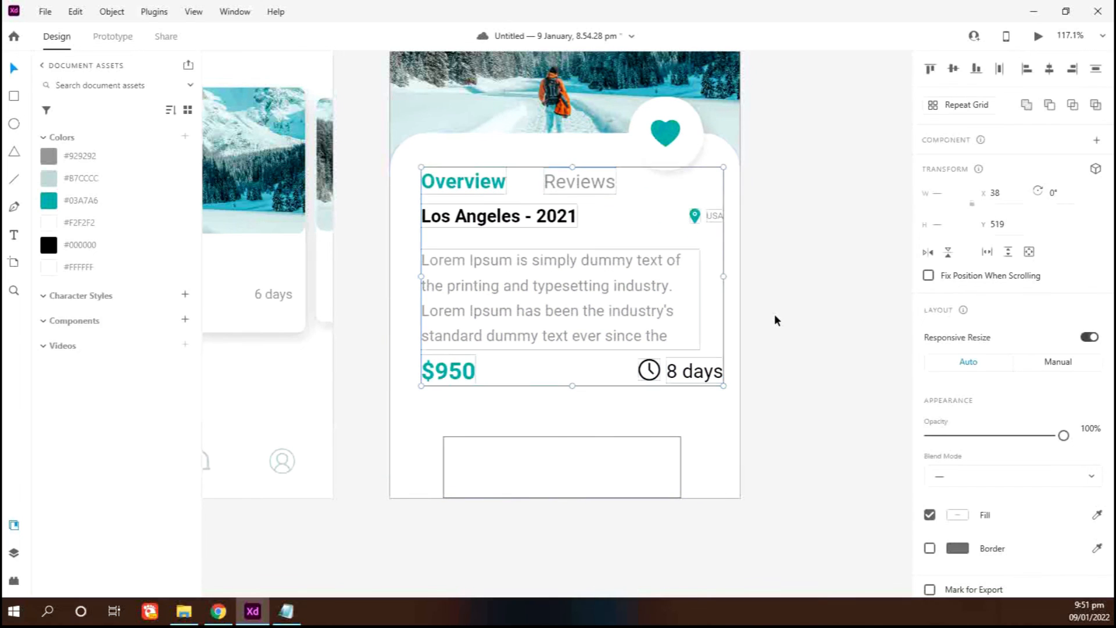
pyautogui.click(807, 314)
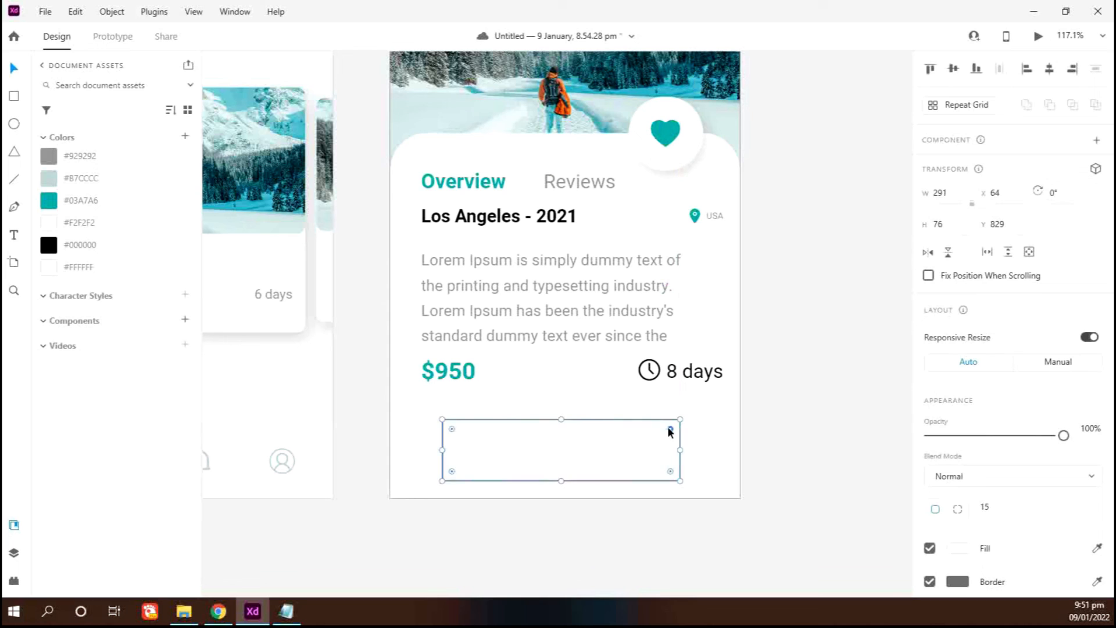
# - Round the button rectangle's corners to 18, fill it with #03A7A6, remove its border and move it to X 69, Y 819
pyautogui.moveTo(668, 431); pyautogui.dragTo(662, 431)
pyautogui.click(48, 201)
pyautogui.click(930, 582)
pyautogui.moveTo(577, 456); pyautogui.dragTo(580, 448)
# - Add the white Roboto Regular label "Get Tour" to the teal button and centre it horizontally and vertically
pyautogui.click(15, 233)
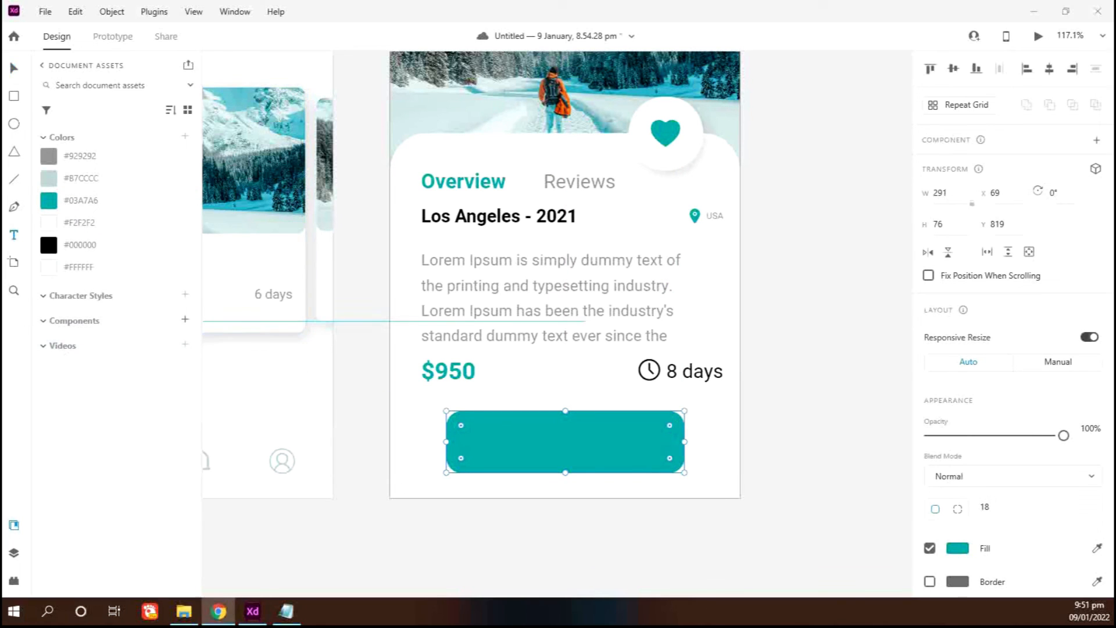
pyautogui.click(536, 440)
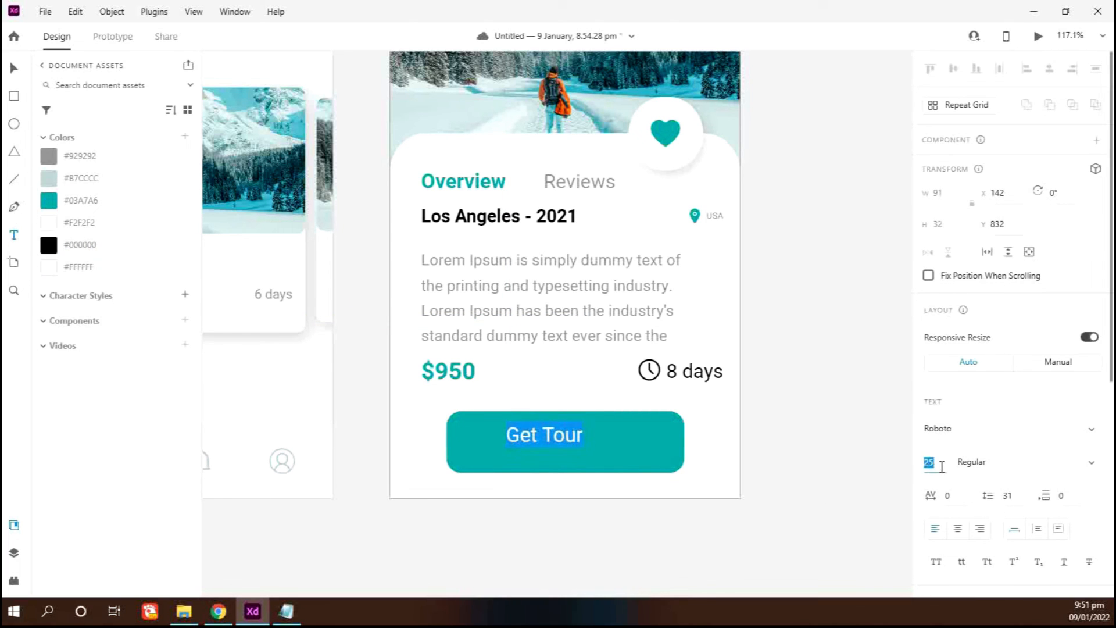
pyautogui.click(17, 71)
pyautogui.keyDown('shift'); pyautogui.click(615, 436); pyautogui.keyUp('shift')
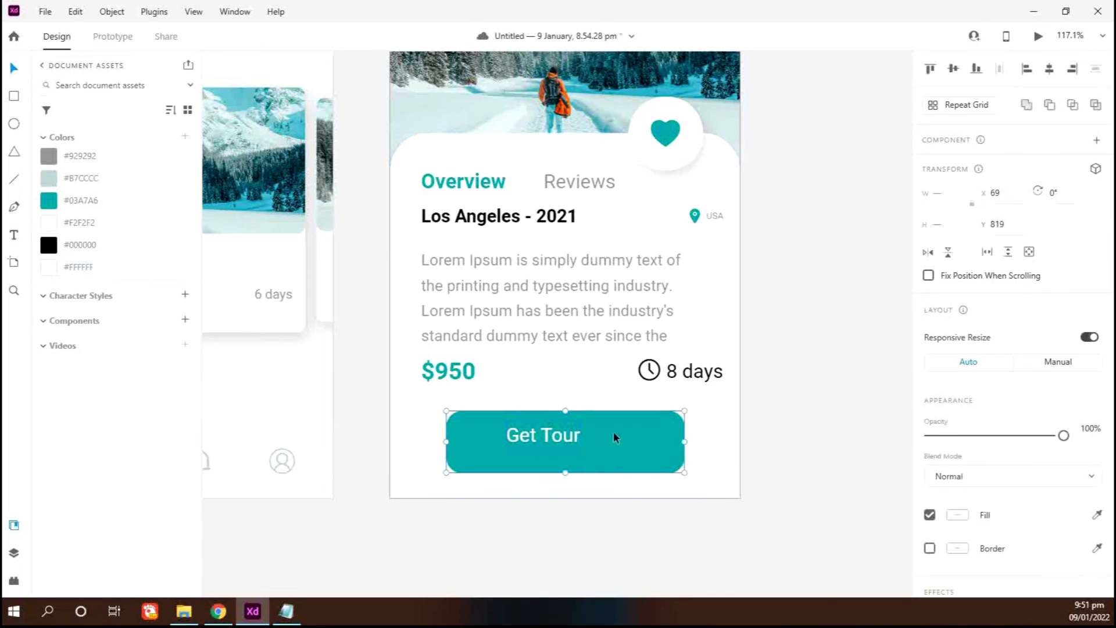
pyautogui.click(954, 69)
pyautogui.click(1050, 68)
pyautogui.scroll(-3, 558, 390)
pyautogui.click(526, 488)
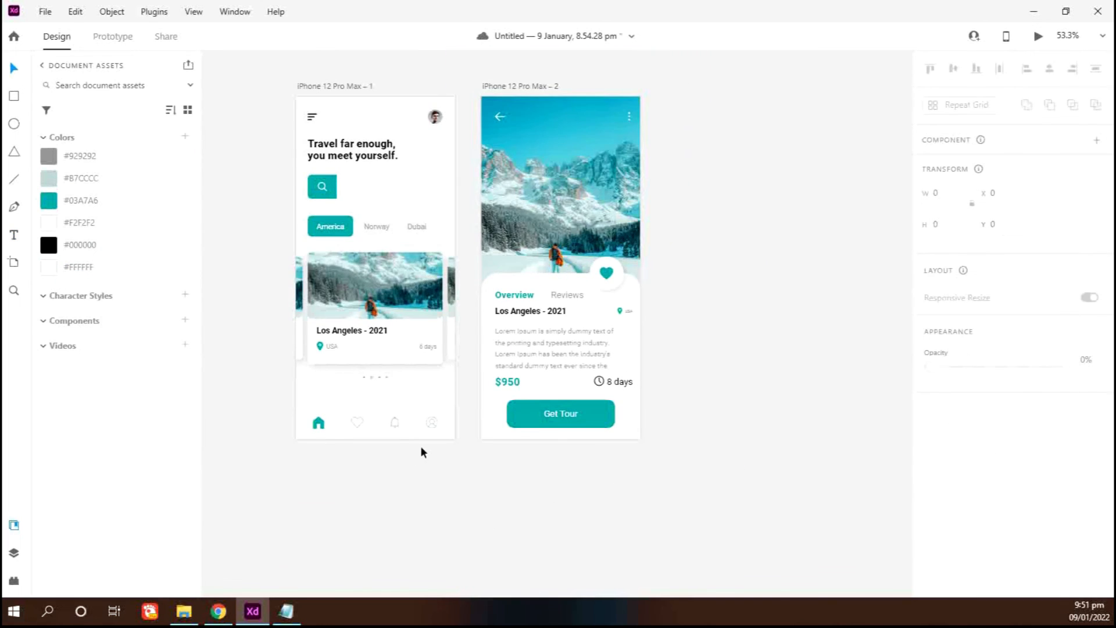
pyautogui.hscroll(-1, 386, 450)
pyautogui.scroll(1, 386, 450)
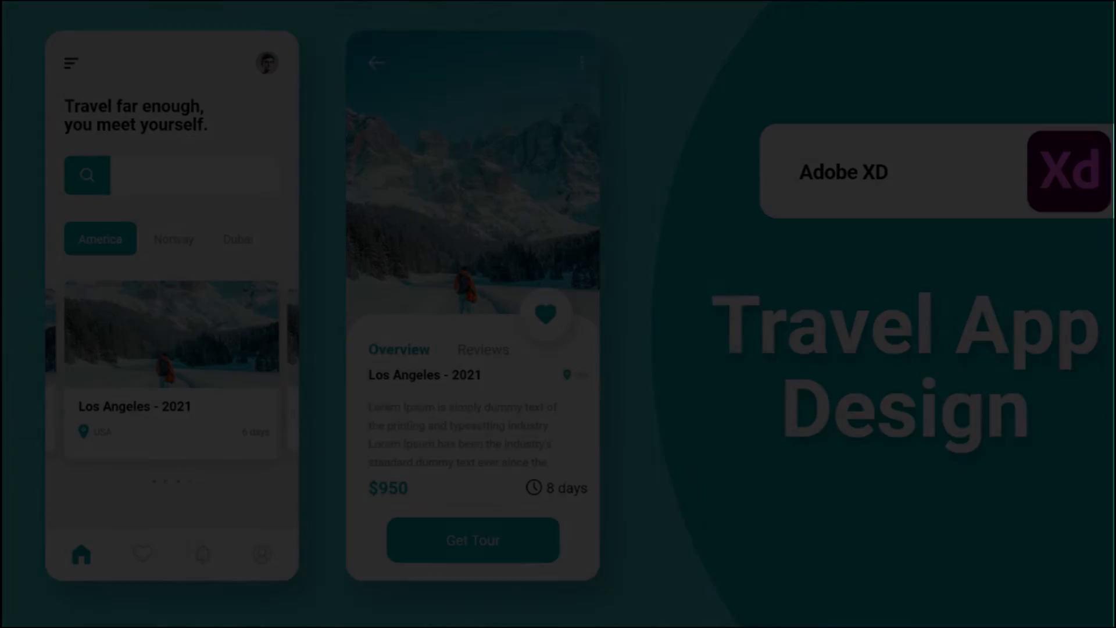